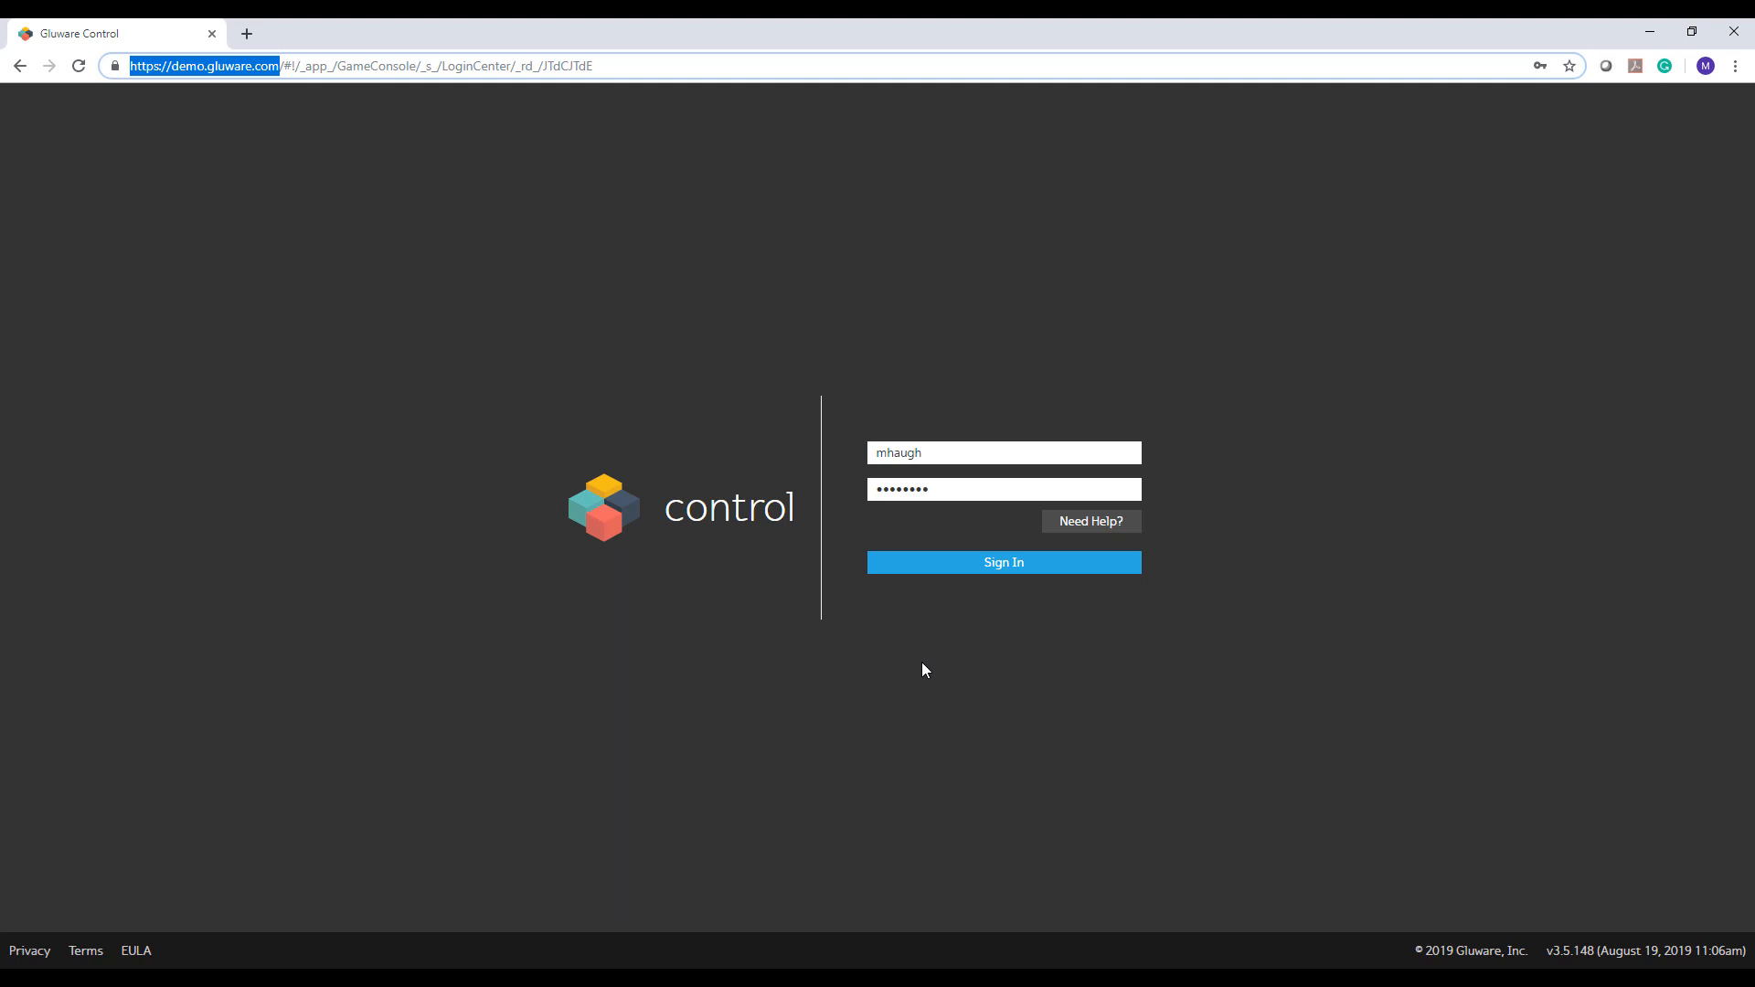
Step: Sign in and open the list of IOS Router nodes in the Model Editor
{"action": "left_click", "coordinate": [885, 571]}
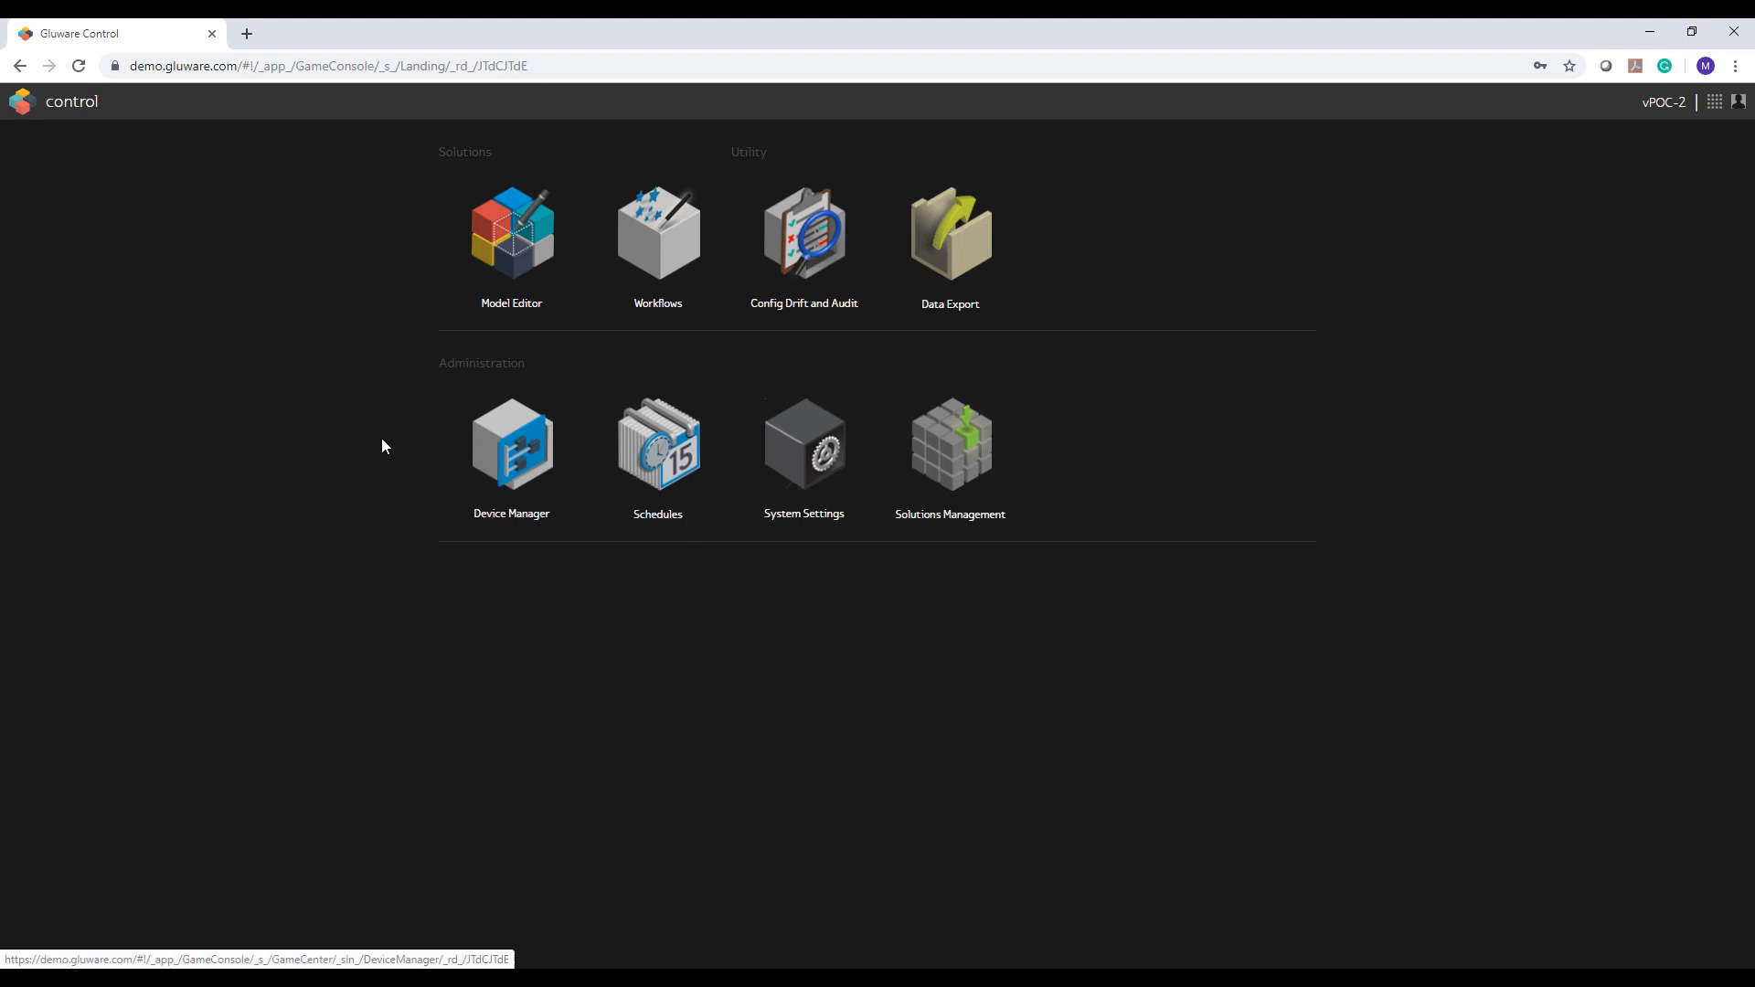
{"action": "left_click", "coordinate": [491, 267]}
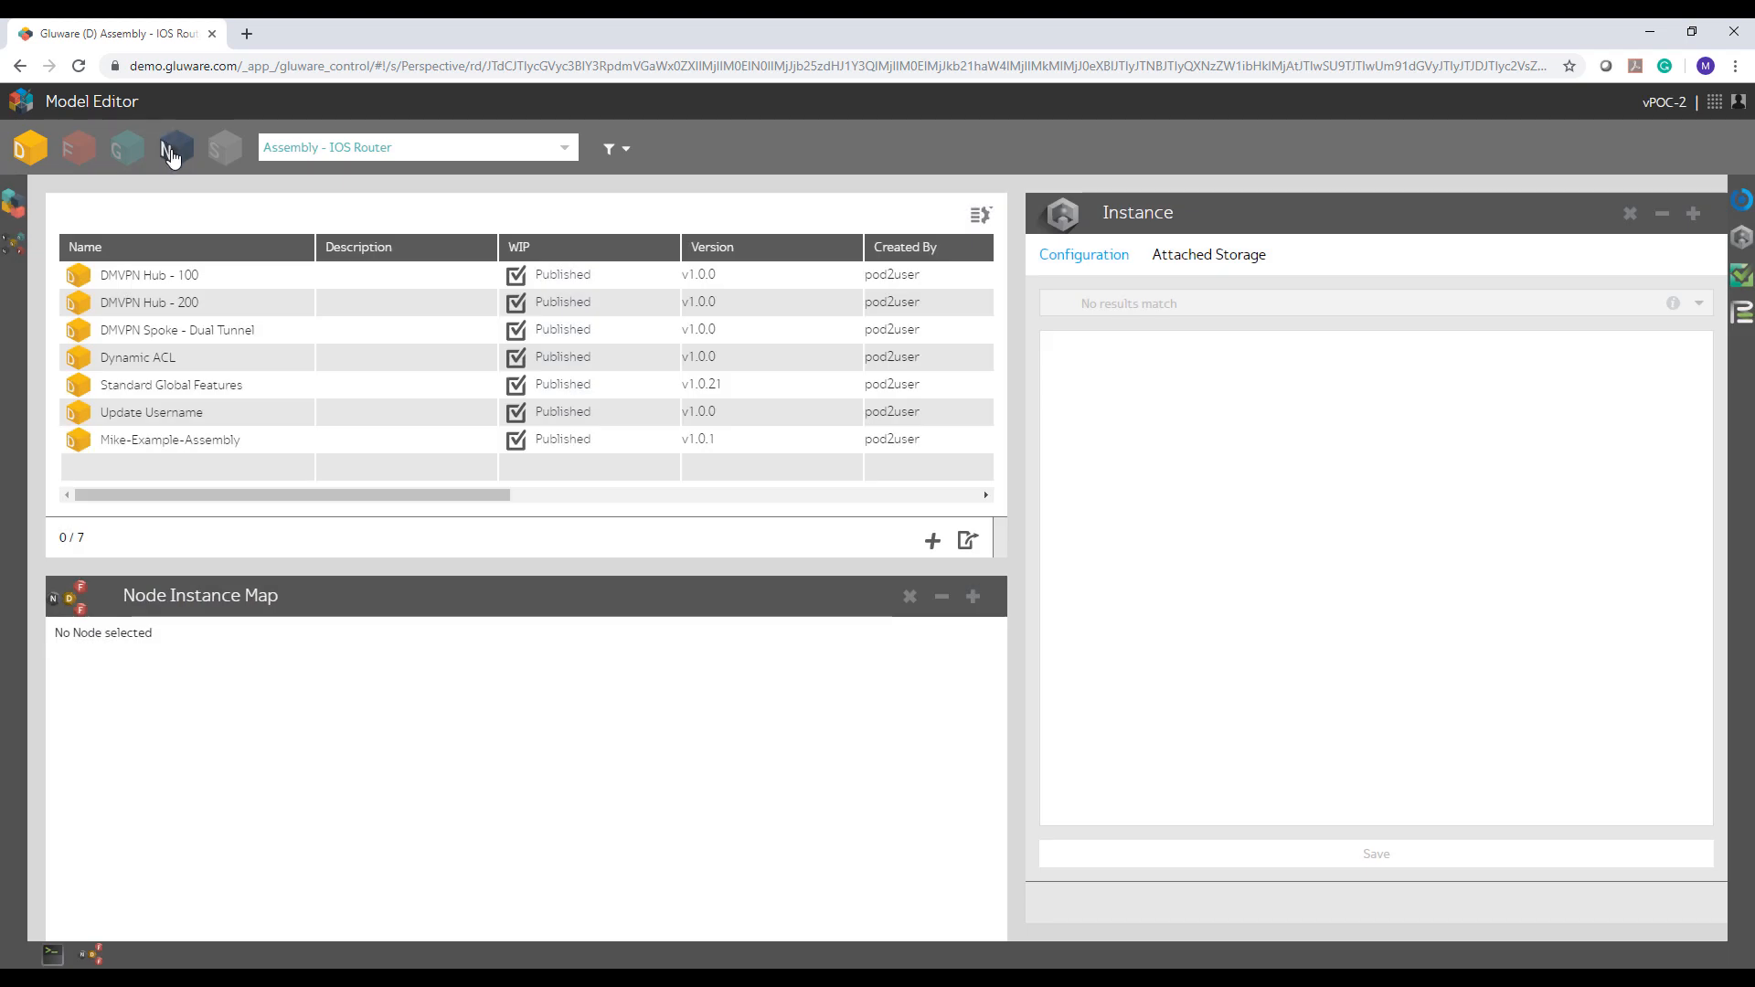
{"action": "left_click", "coordinate": [172, 151]}
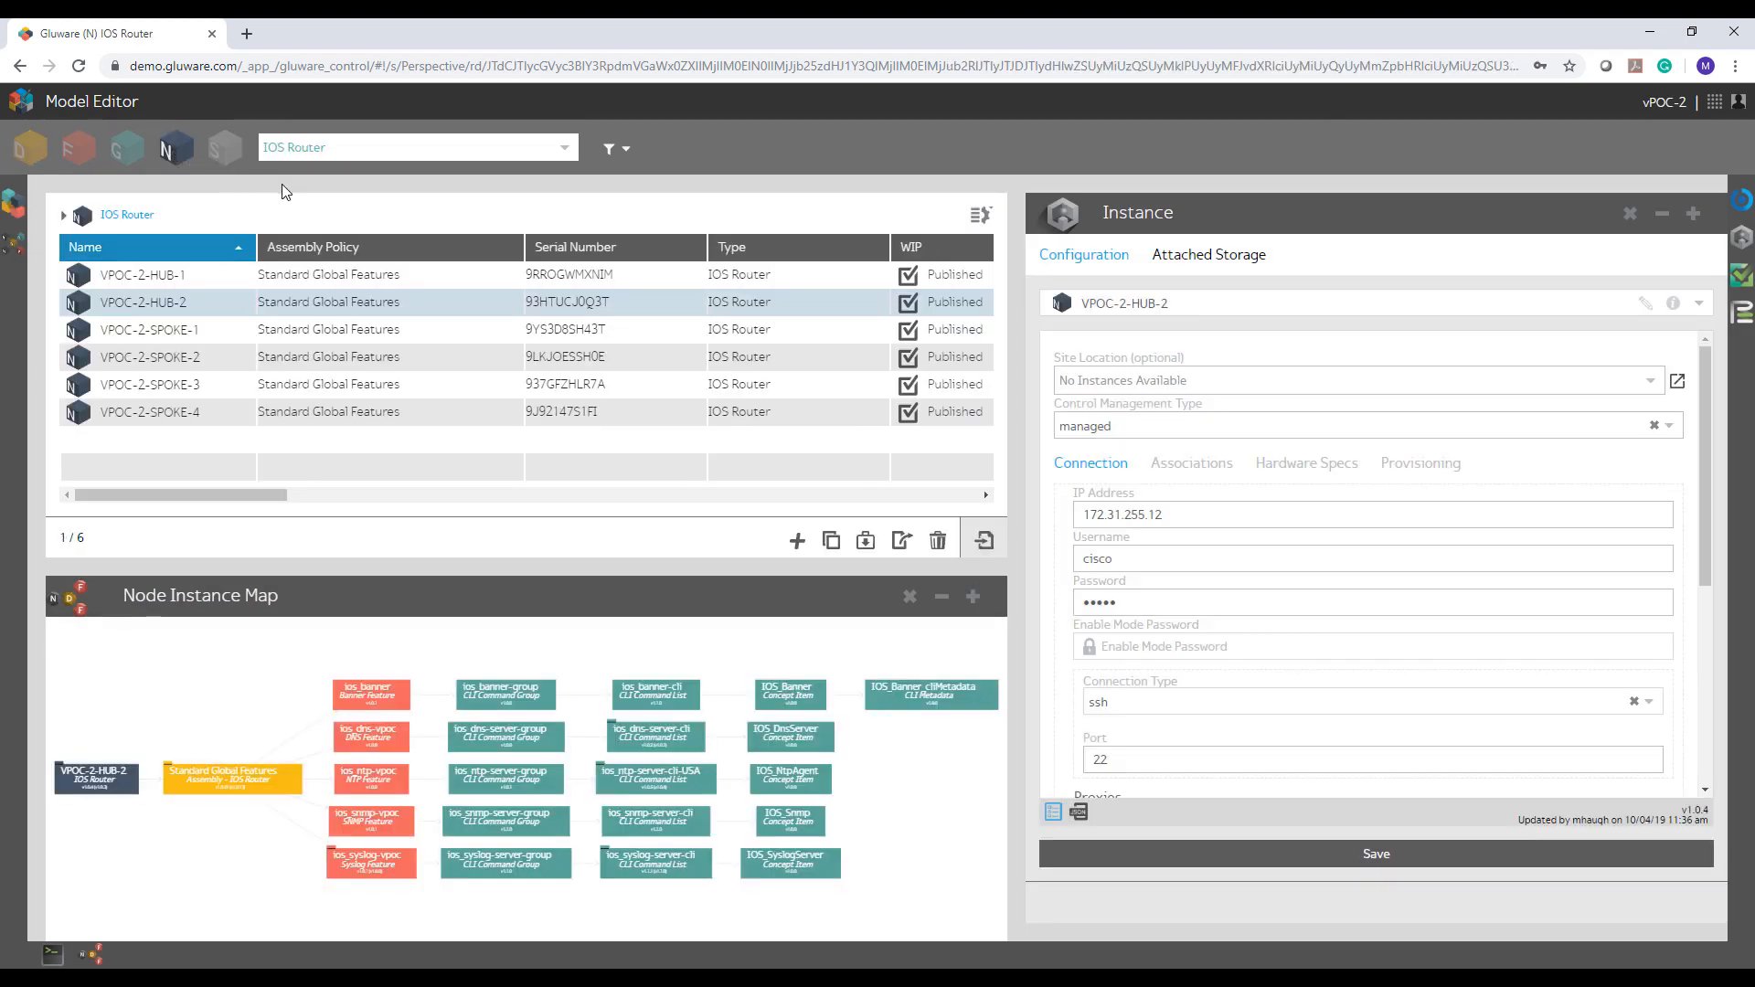
{"action": "left_click", "coordinate": [430, 148]}
{"action": "left_click", "coordinate": [391, 258]}
Step: Duplicate the Standard Global Features assembly from the IOS Router assemblies
{"action": "left_click", "coordinate": [25, 154]}
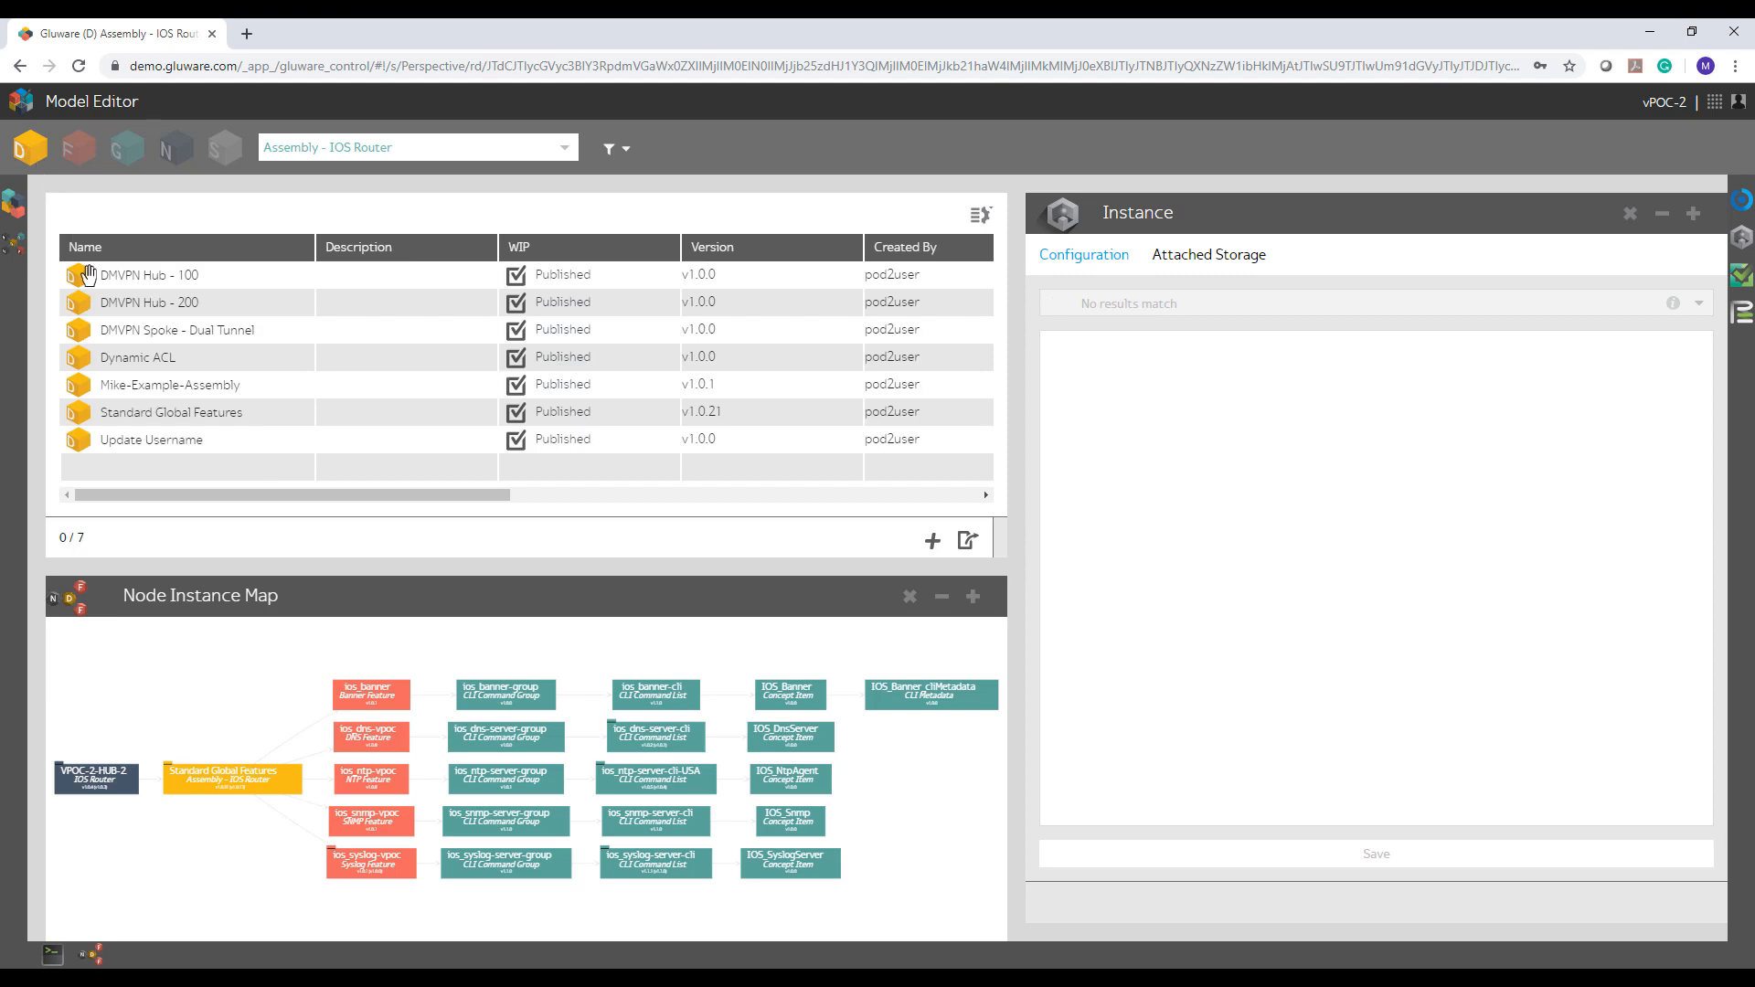
{"action": "left_click", "coordinate": [133, 418]}
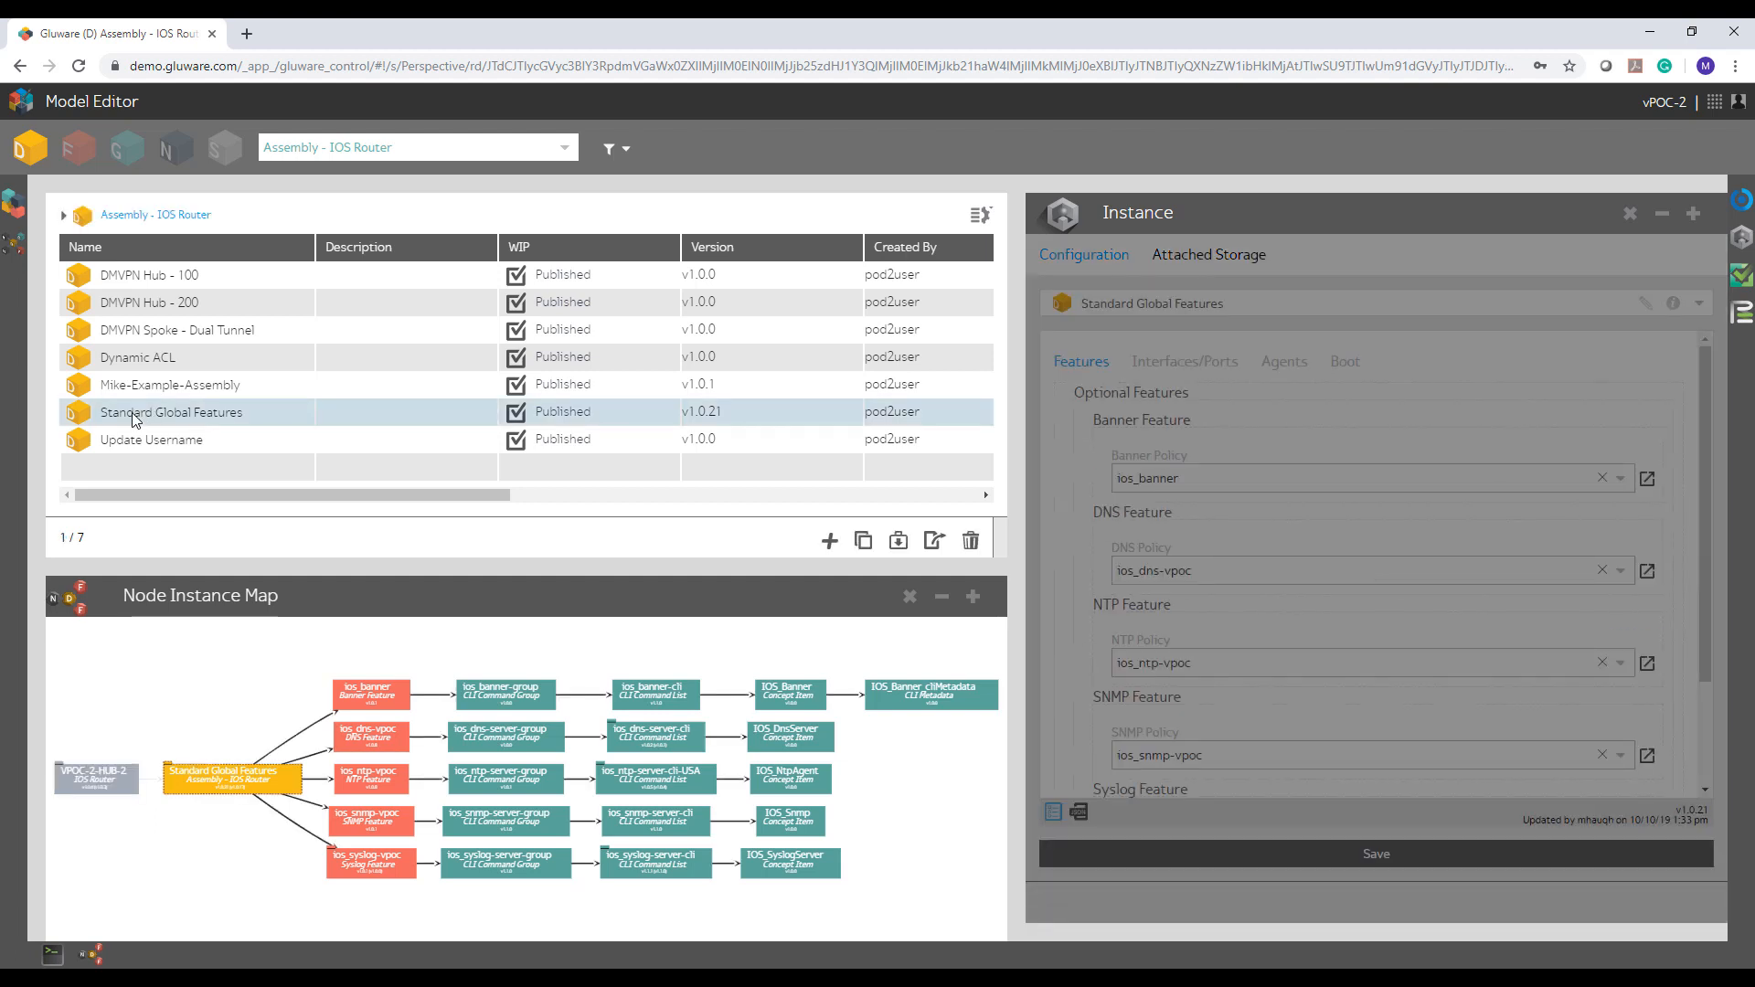
{"action": "left_click", "coordinate": [862, 542]}
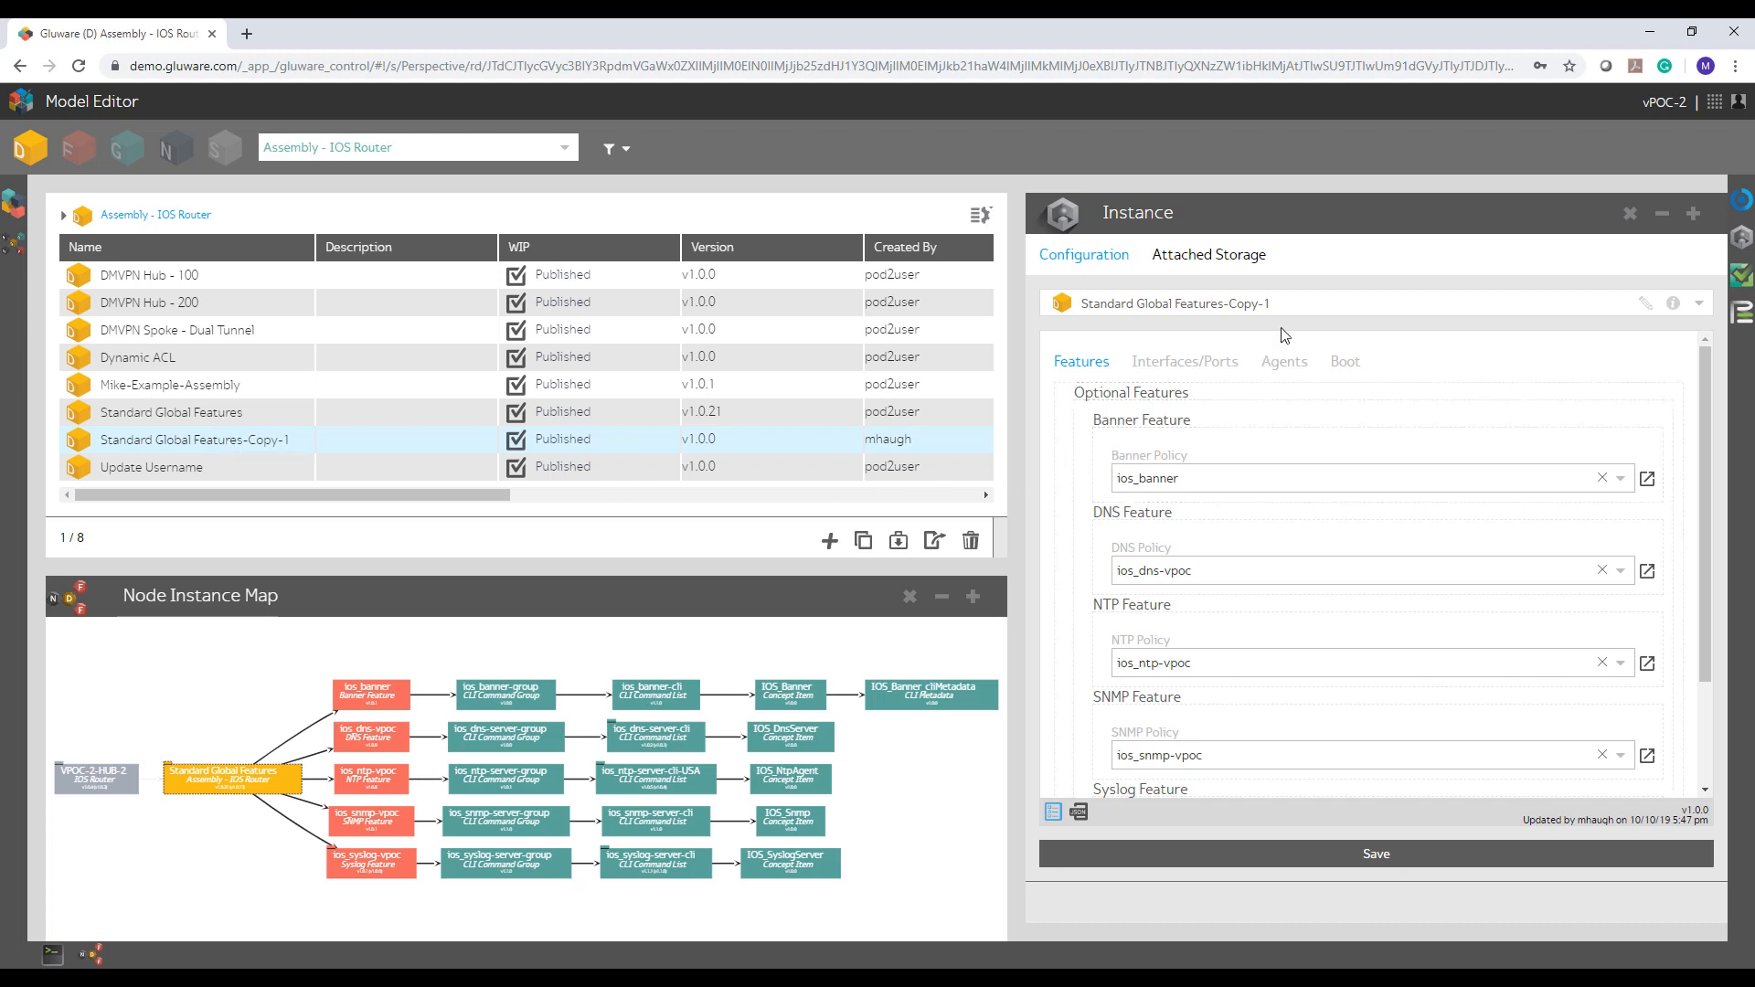
Step: Rename the copied assembly as "Standard Global Features with QoS"
{"action": "left_click", "coordinate": [1645, 304]}
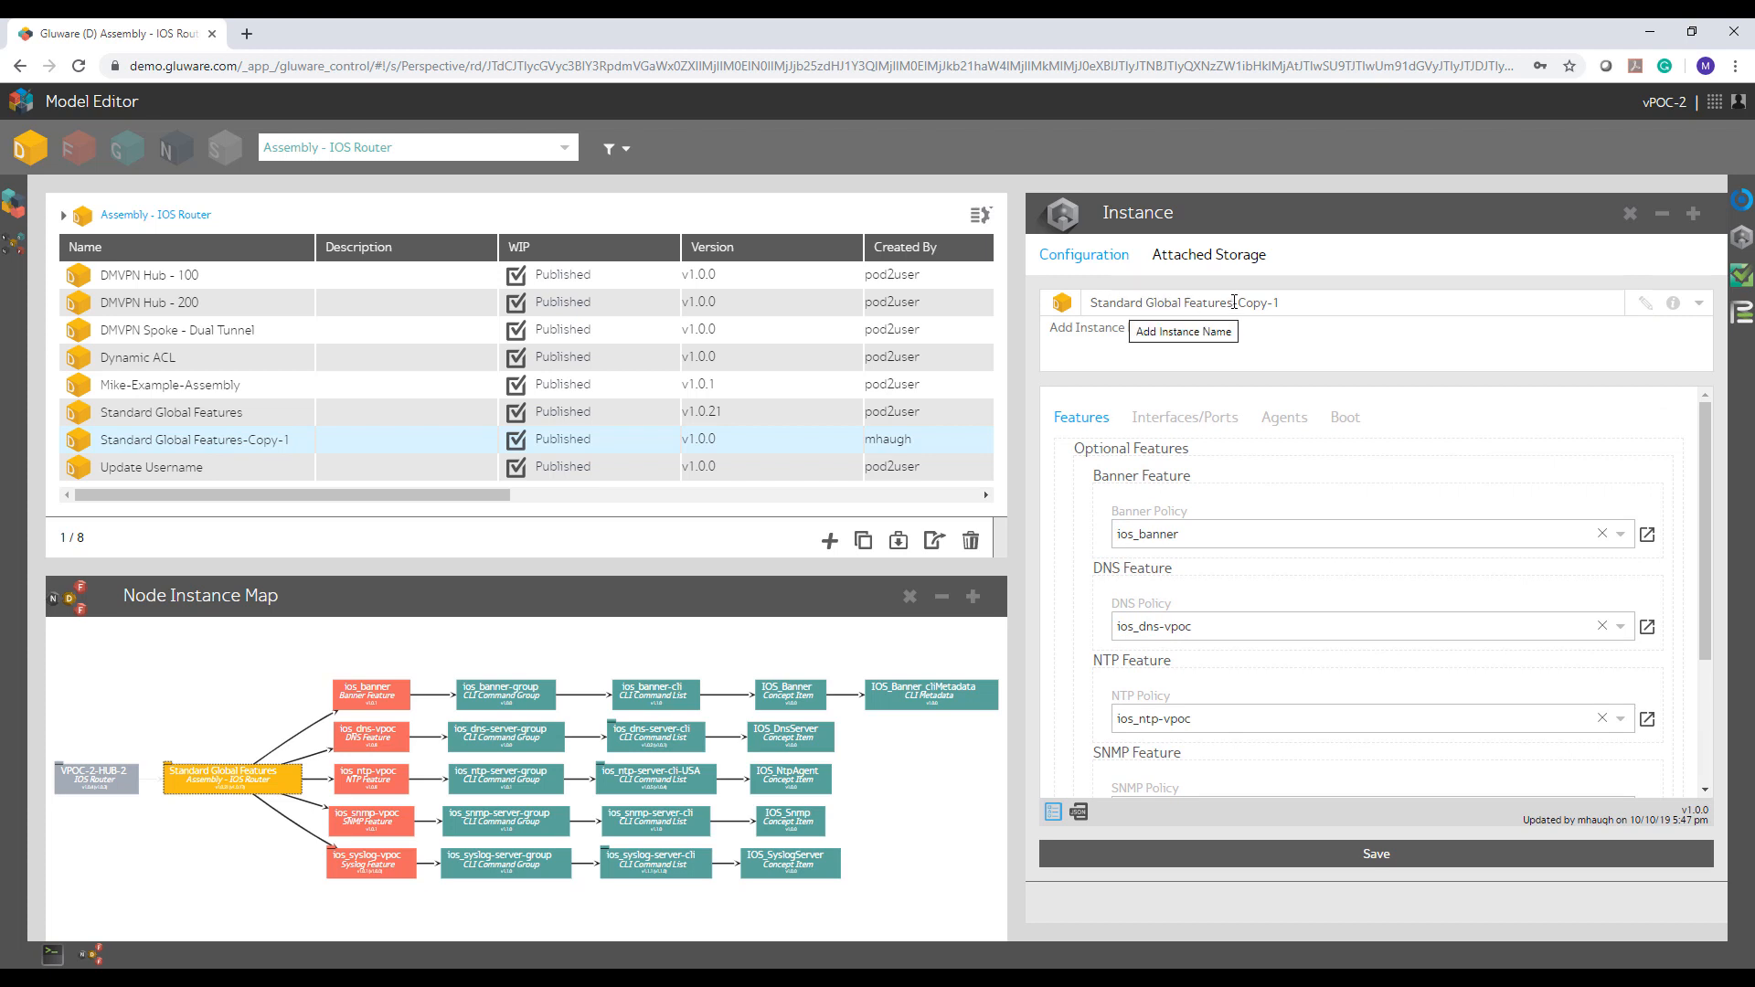
{"action": "left_click_drag", "start_coordinate": [1232, 303], "coordinate": [1340, 301]}
{"action": "type", "text": "with"}
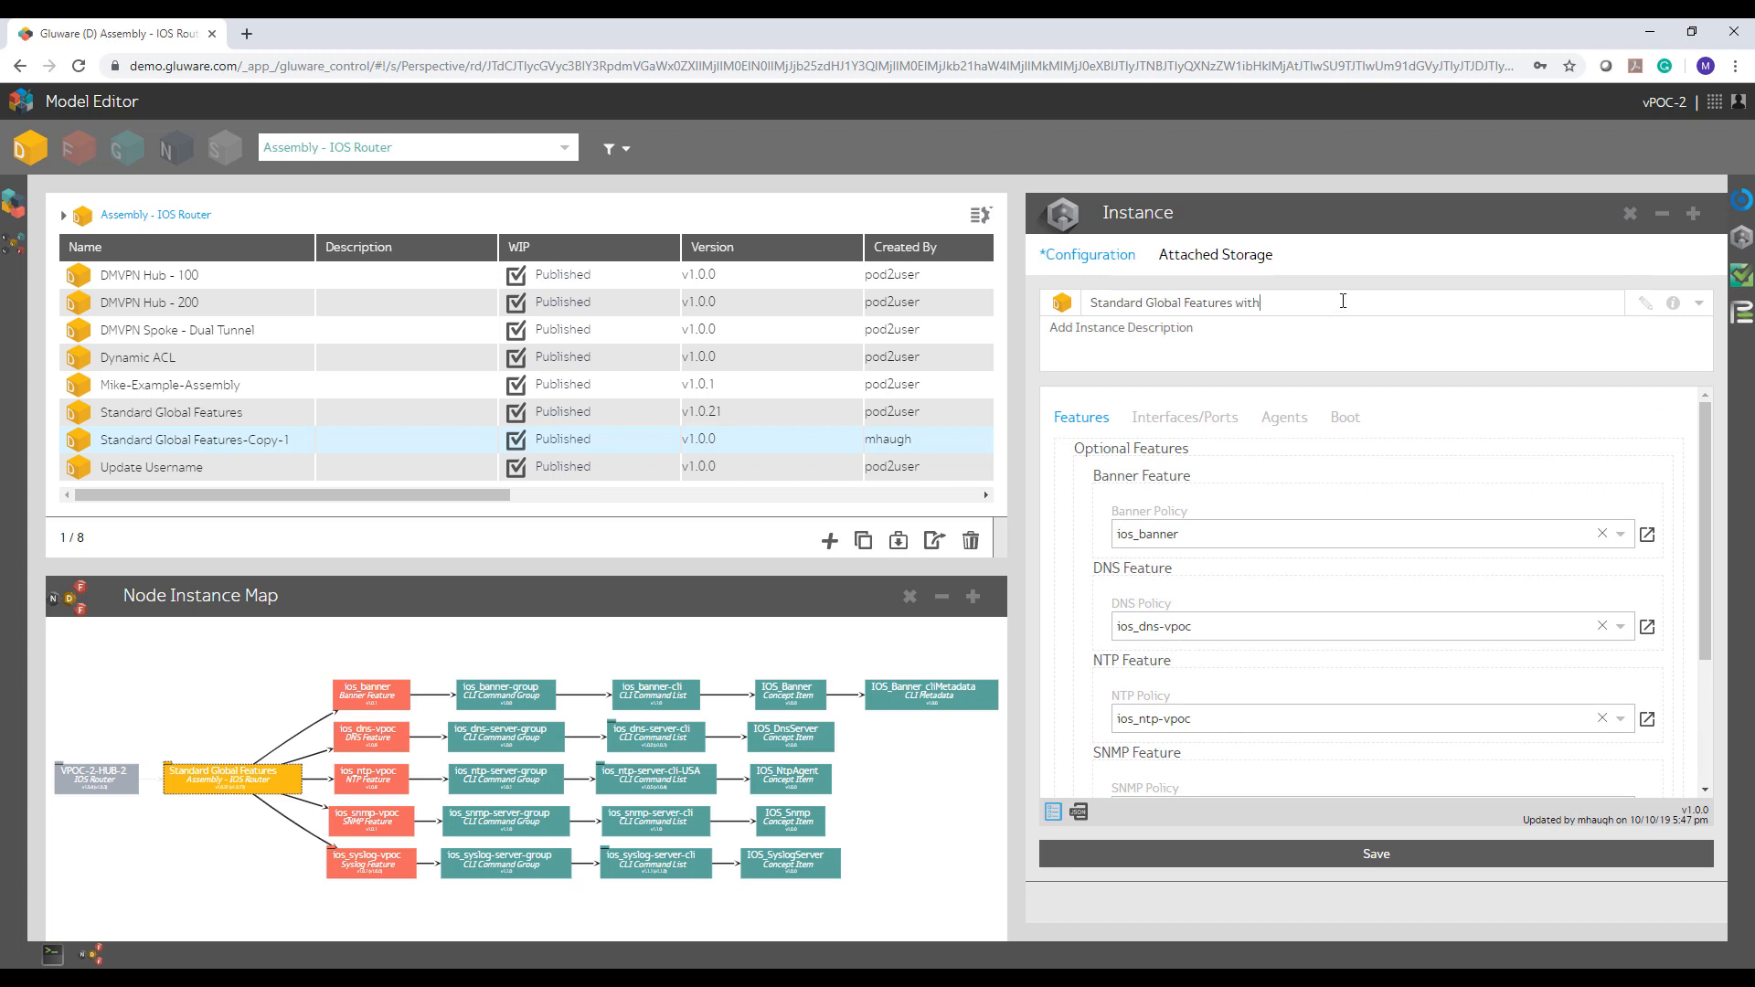
{"action": "type", "text": " QoS"}
Step: Add a QoS Feature with the ios_qos_large-site policy to the copied assembly and save it
{"action": "scroll", "coordinate": [1417, 434], "scroll_direction": "down", "scroll_amount": 2}
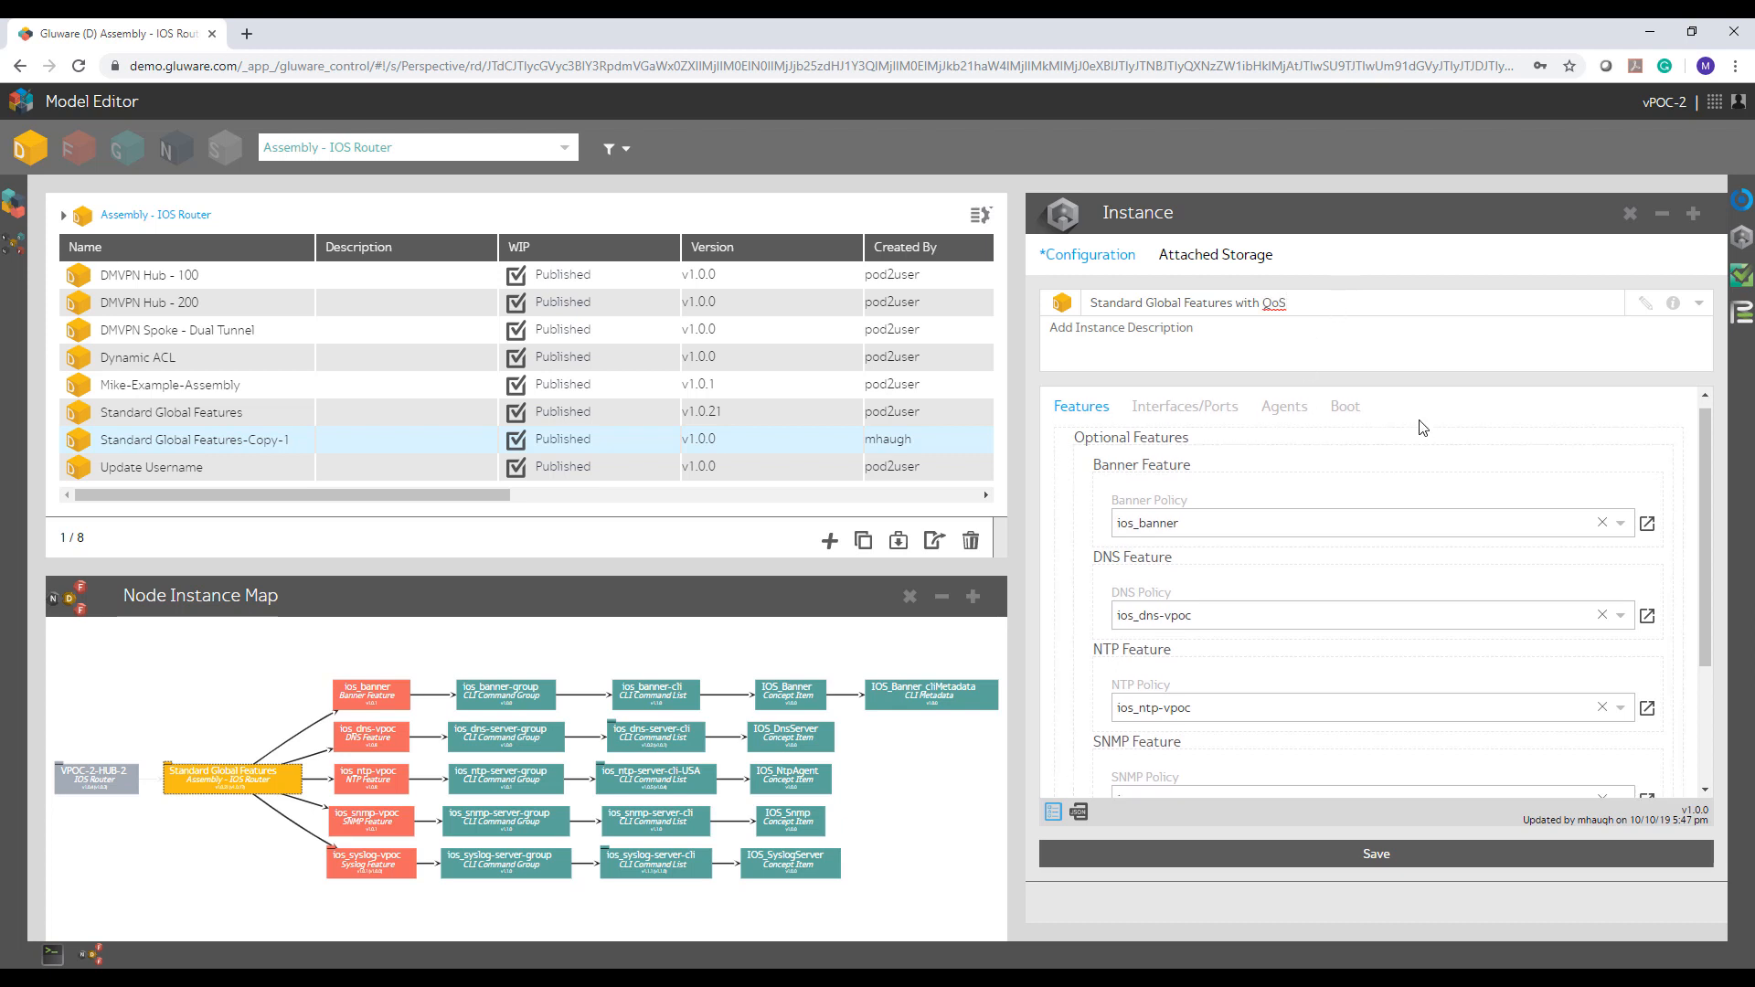
{"action": "scroll", "coordinate": [1420, 430], "scroll_direction": "up", "scroll_amount": 2}
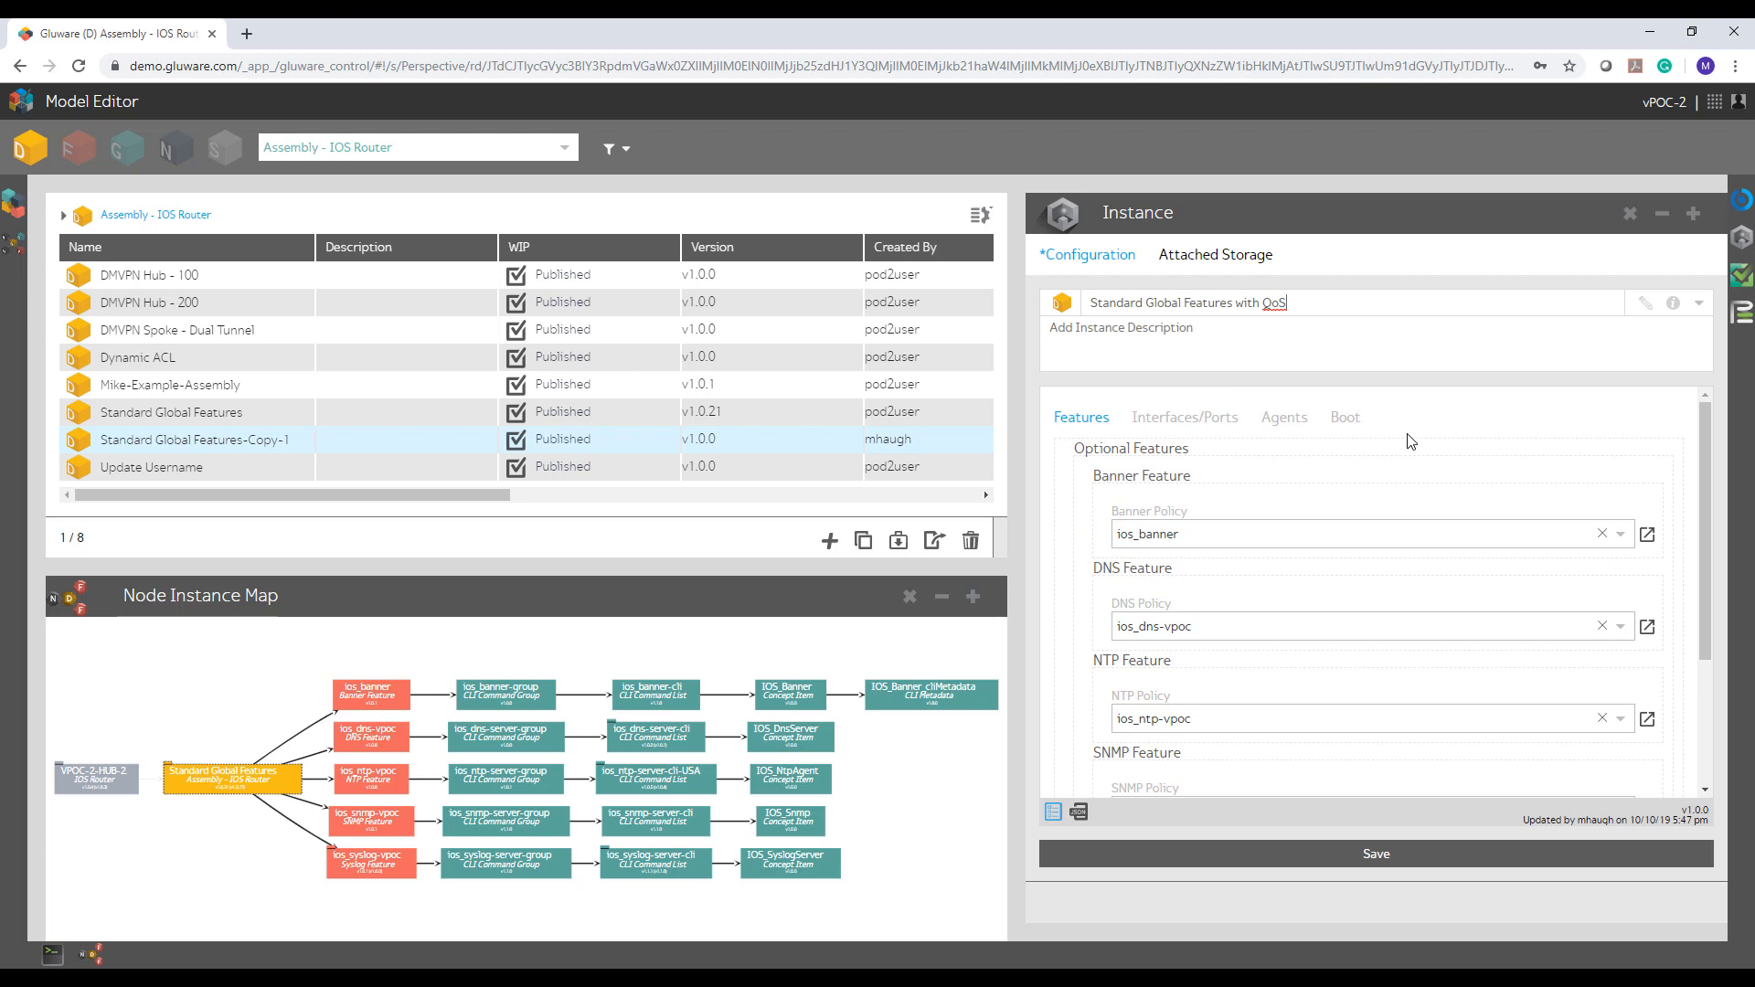
{"action": "scroll", "coordinate": [1411, 442], "scroll_direction": "down", "scroll_amount": 2}
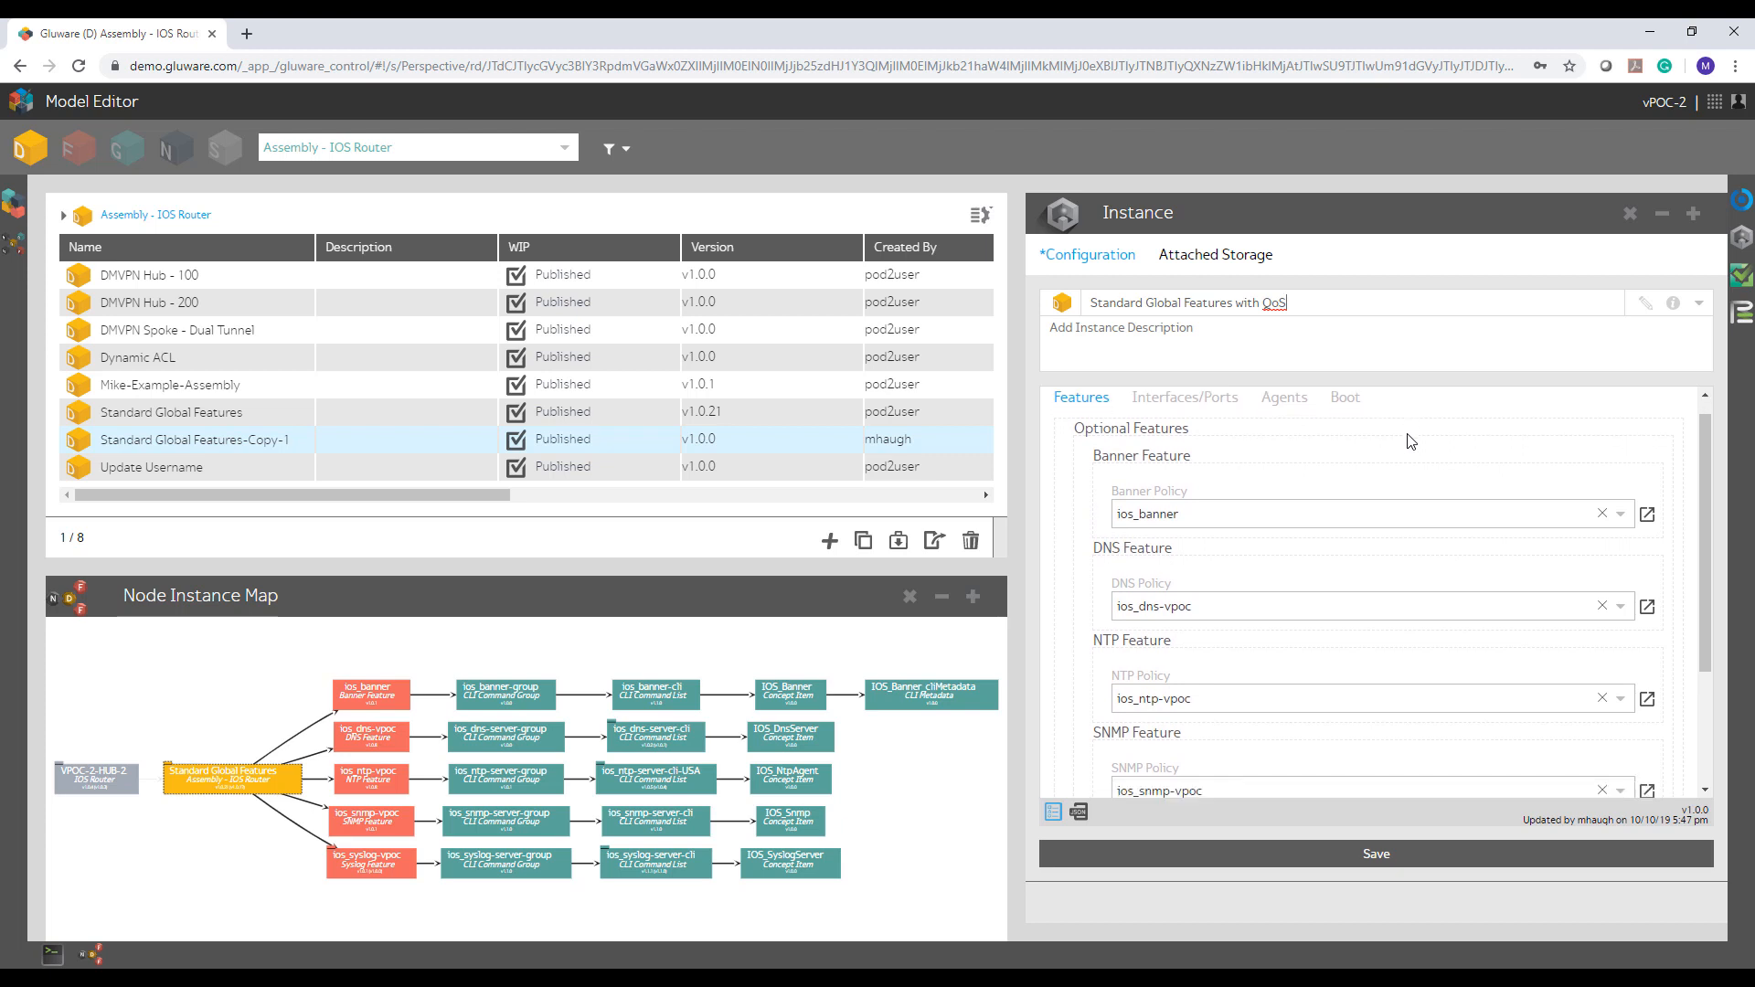
{"action": "scroll", "coordinate": [1411, 441], "scroll_direction": "down", "scroll_amount": 1}
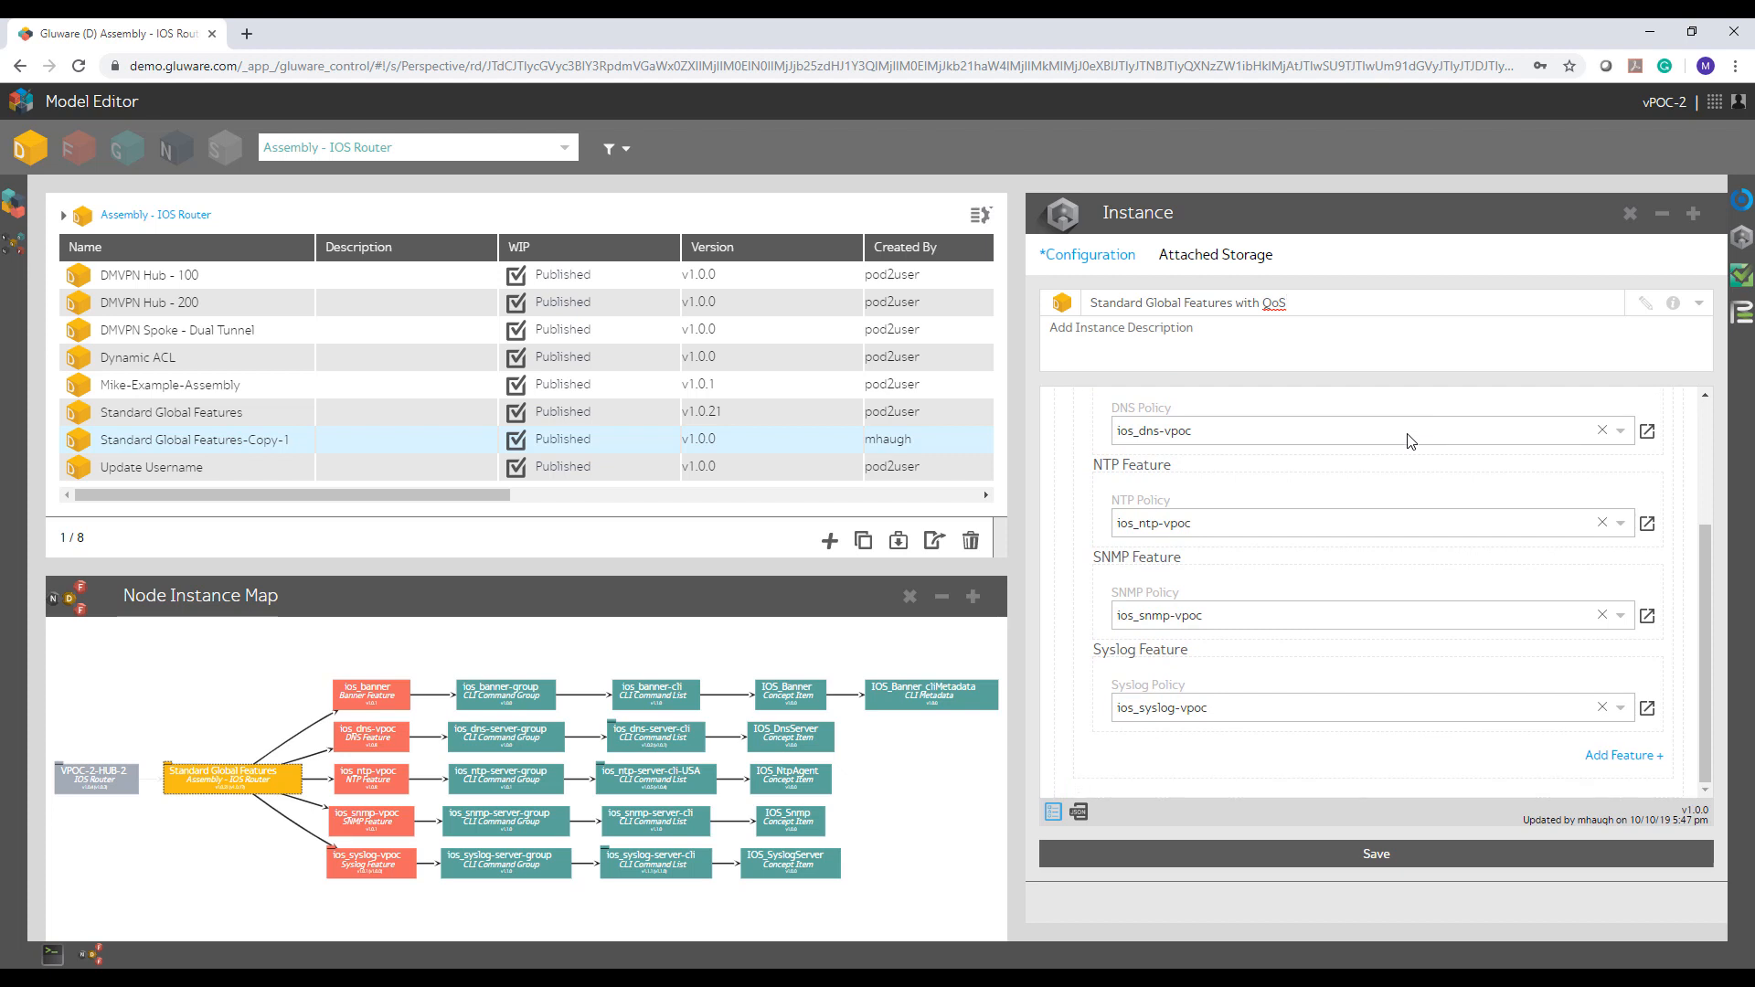
{"action": "left_click", "coordinate": [1598, 759]}
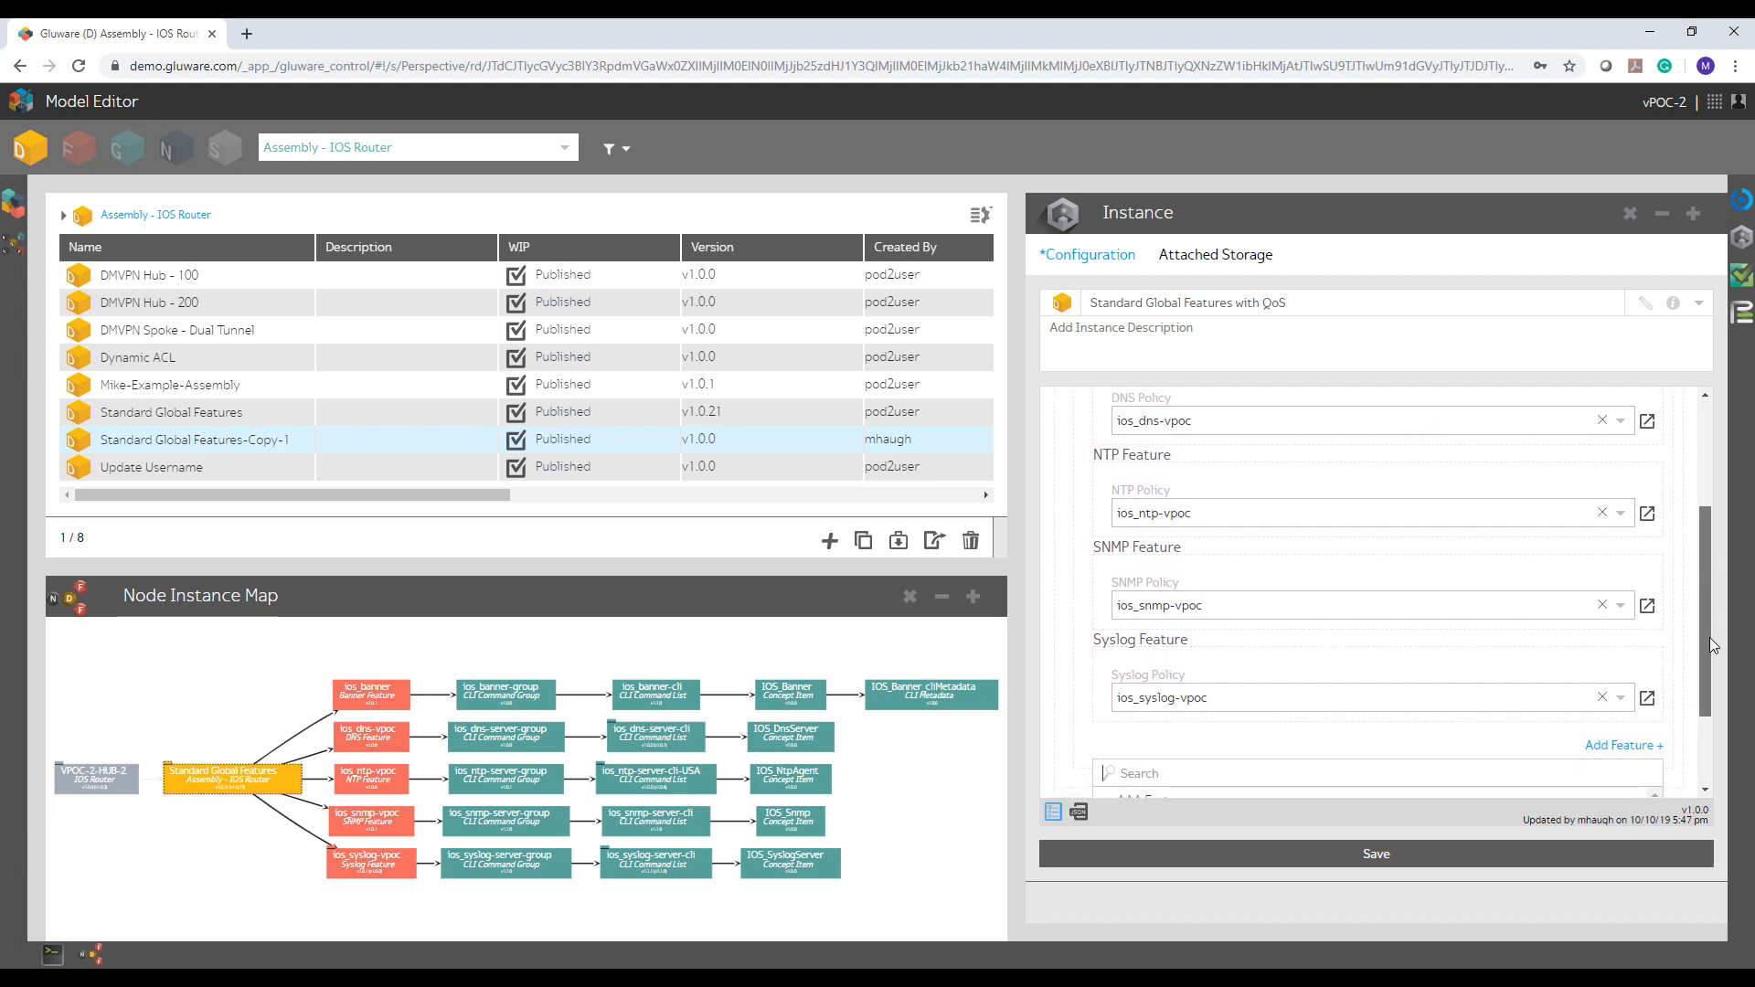
{"action": "left_click_drag", "start_coordinate": [1698, 638], "coordinate": [1698, 731]}
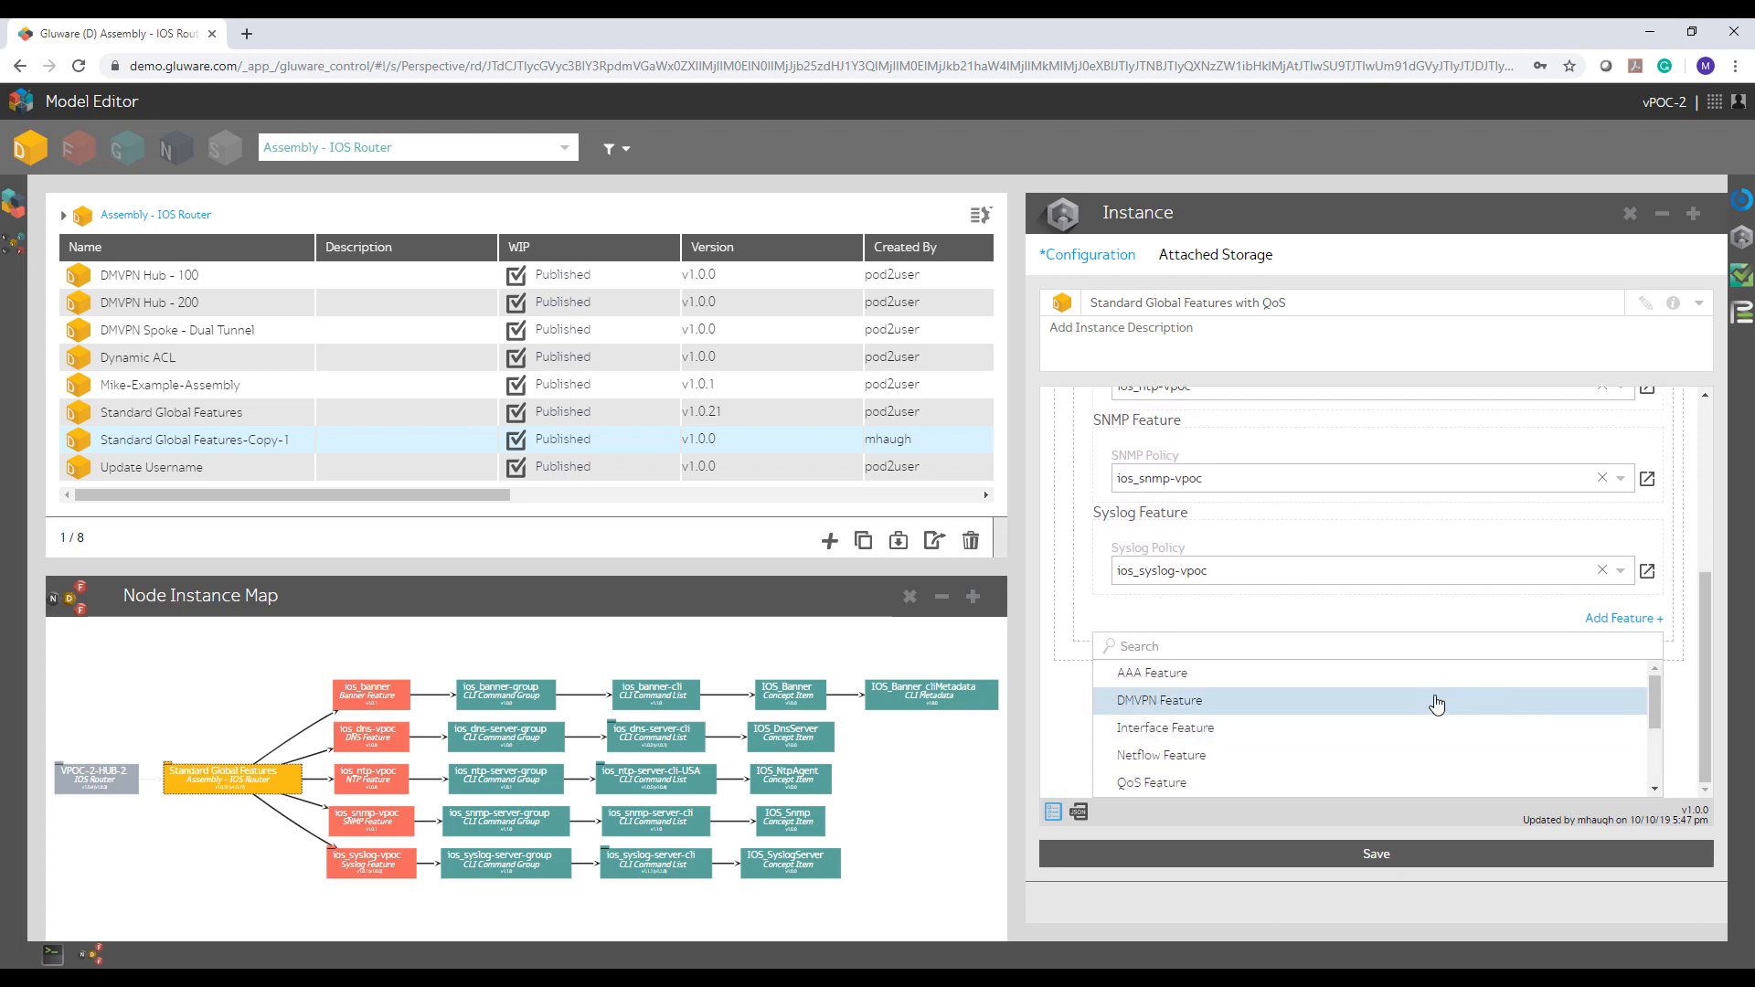
{"action": "left_click", "coordinate": [1169, 784]}
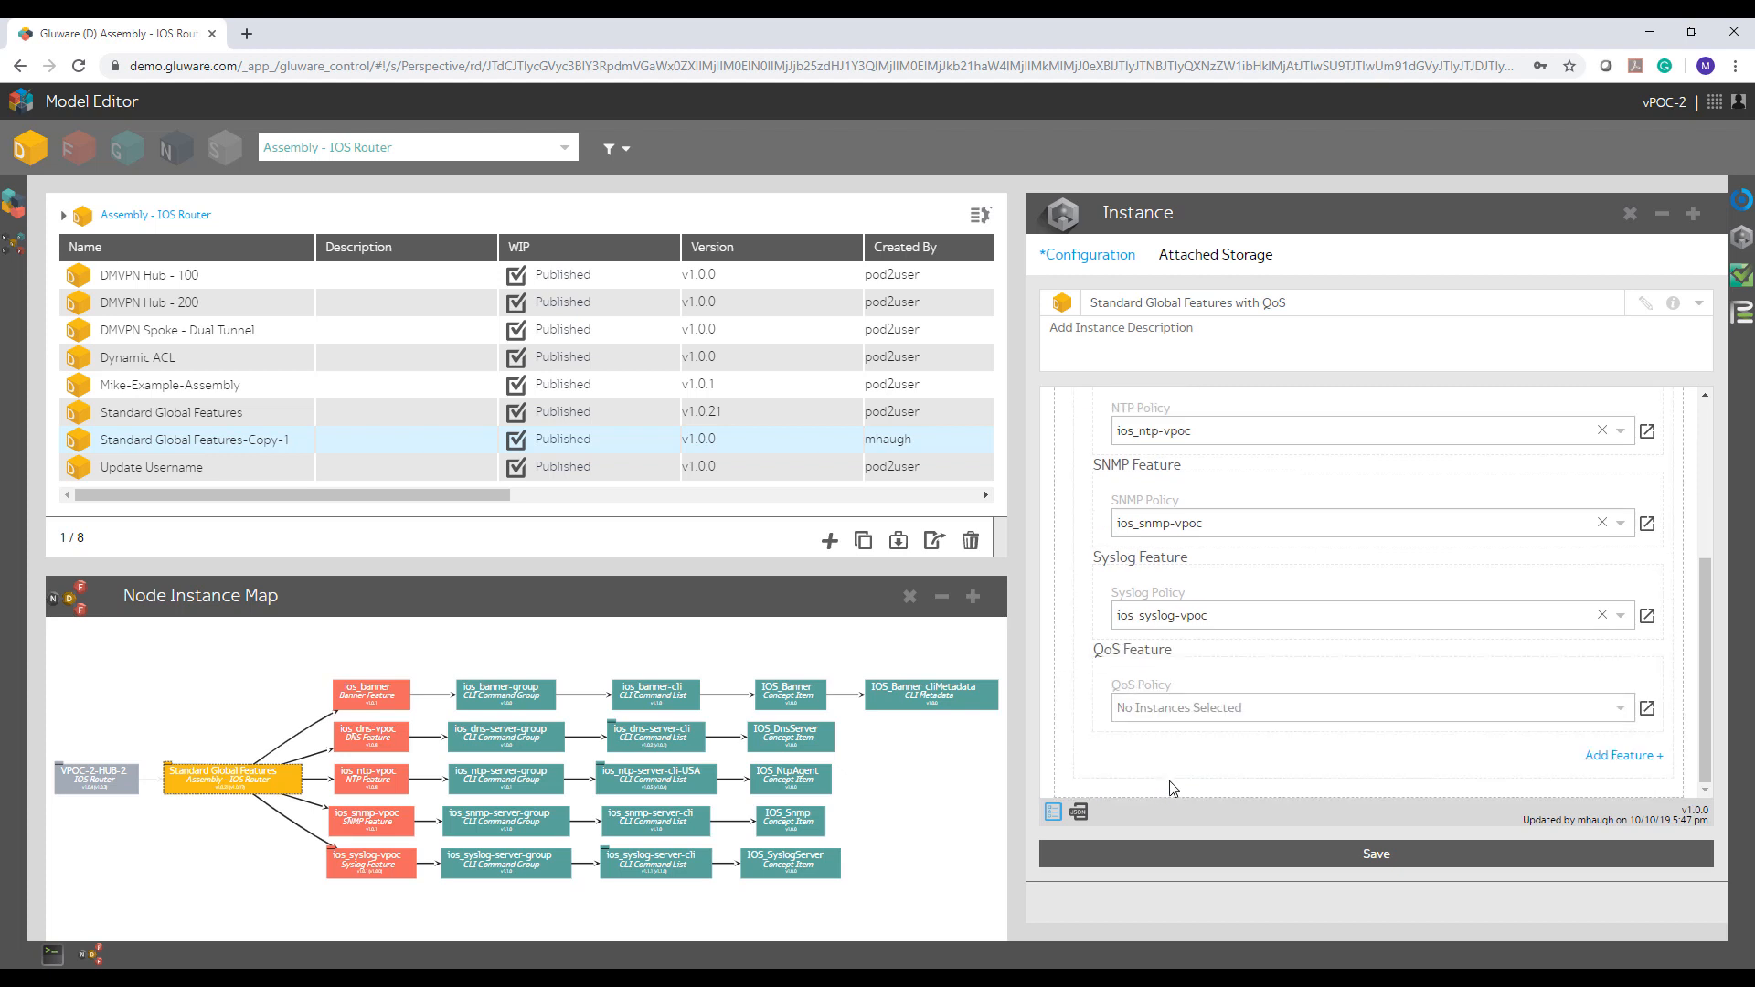
{"action": "left_click", "coordinate": [1180, 712]}
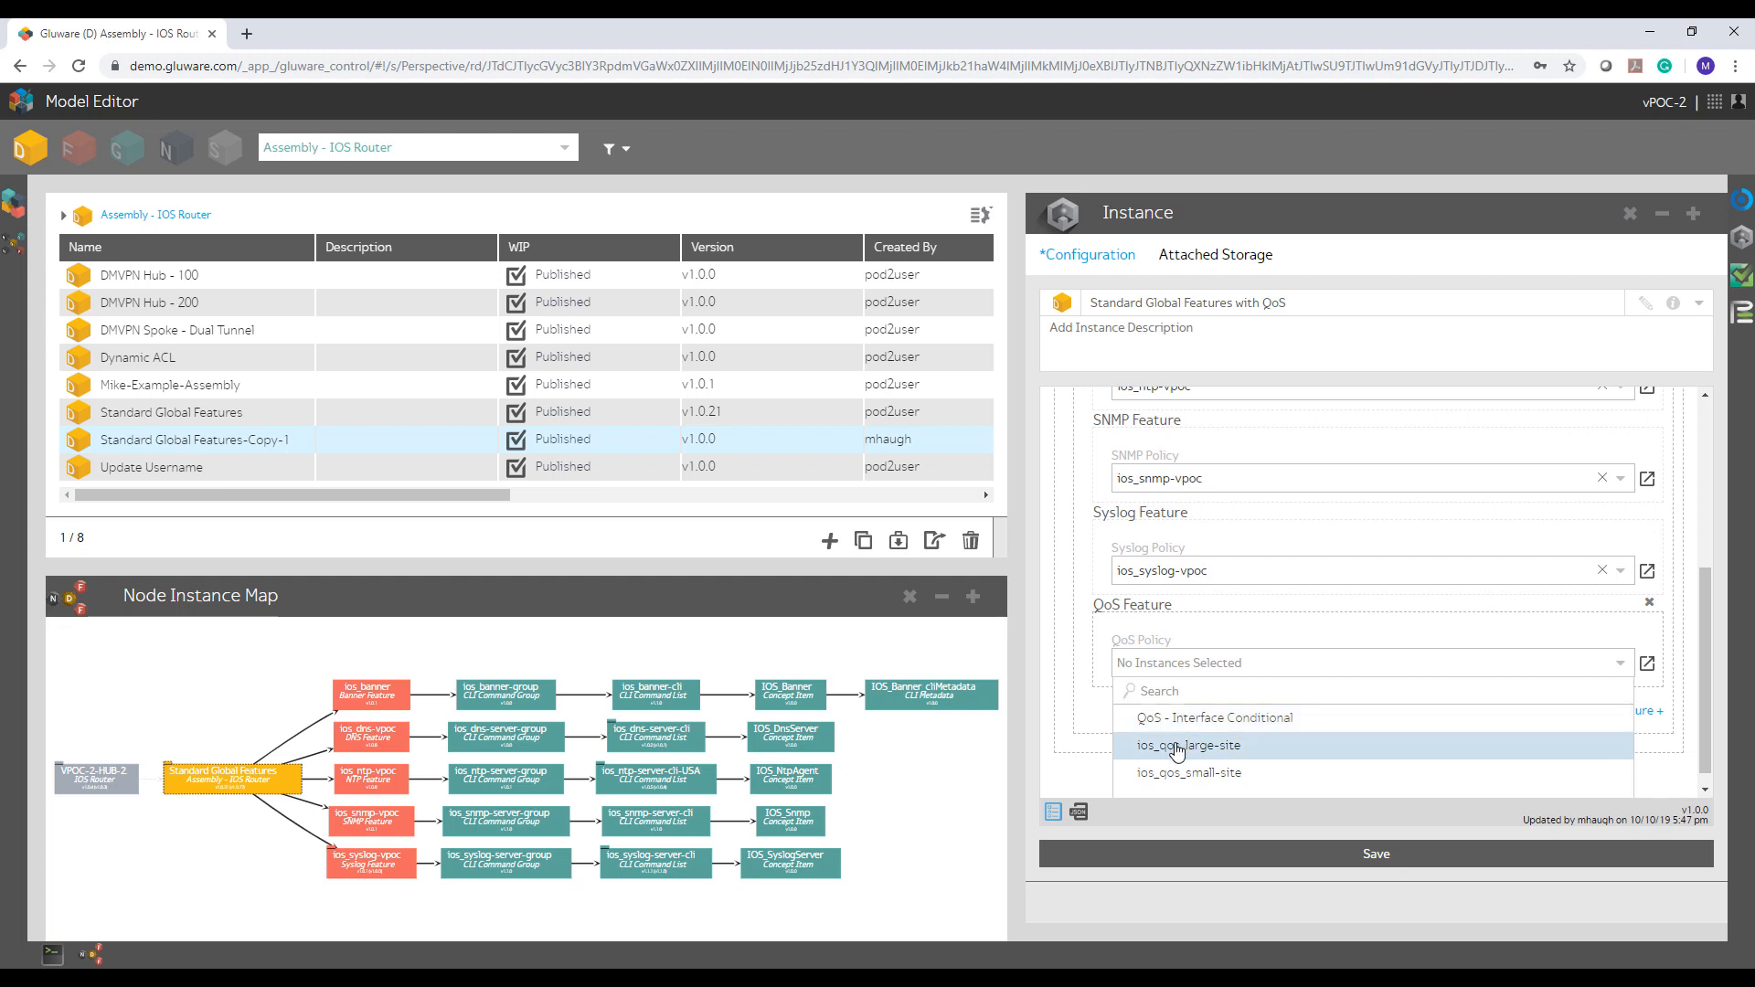
{"action": "left_click", "coordinate": [1177, 746]}
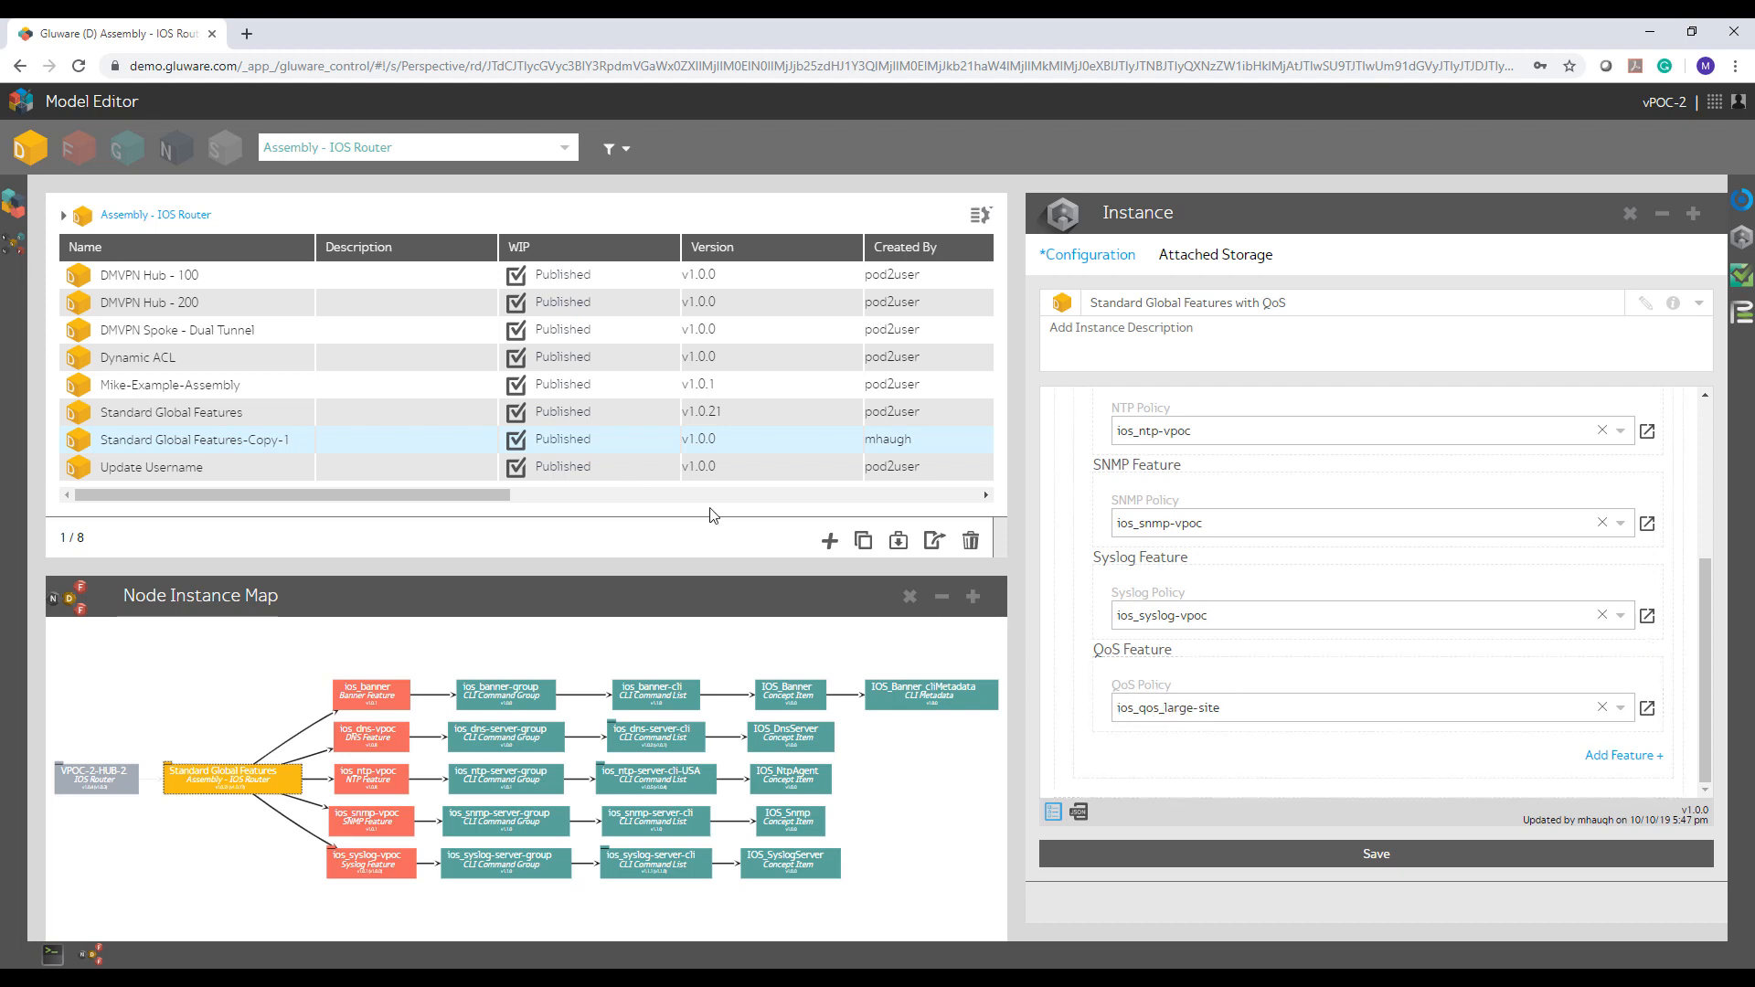
{"action": "left_click", "coordinate": [1344, 854]}
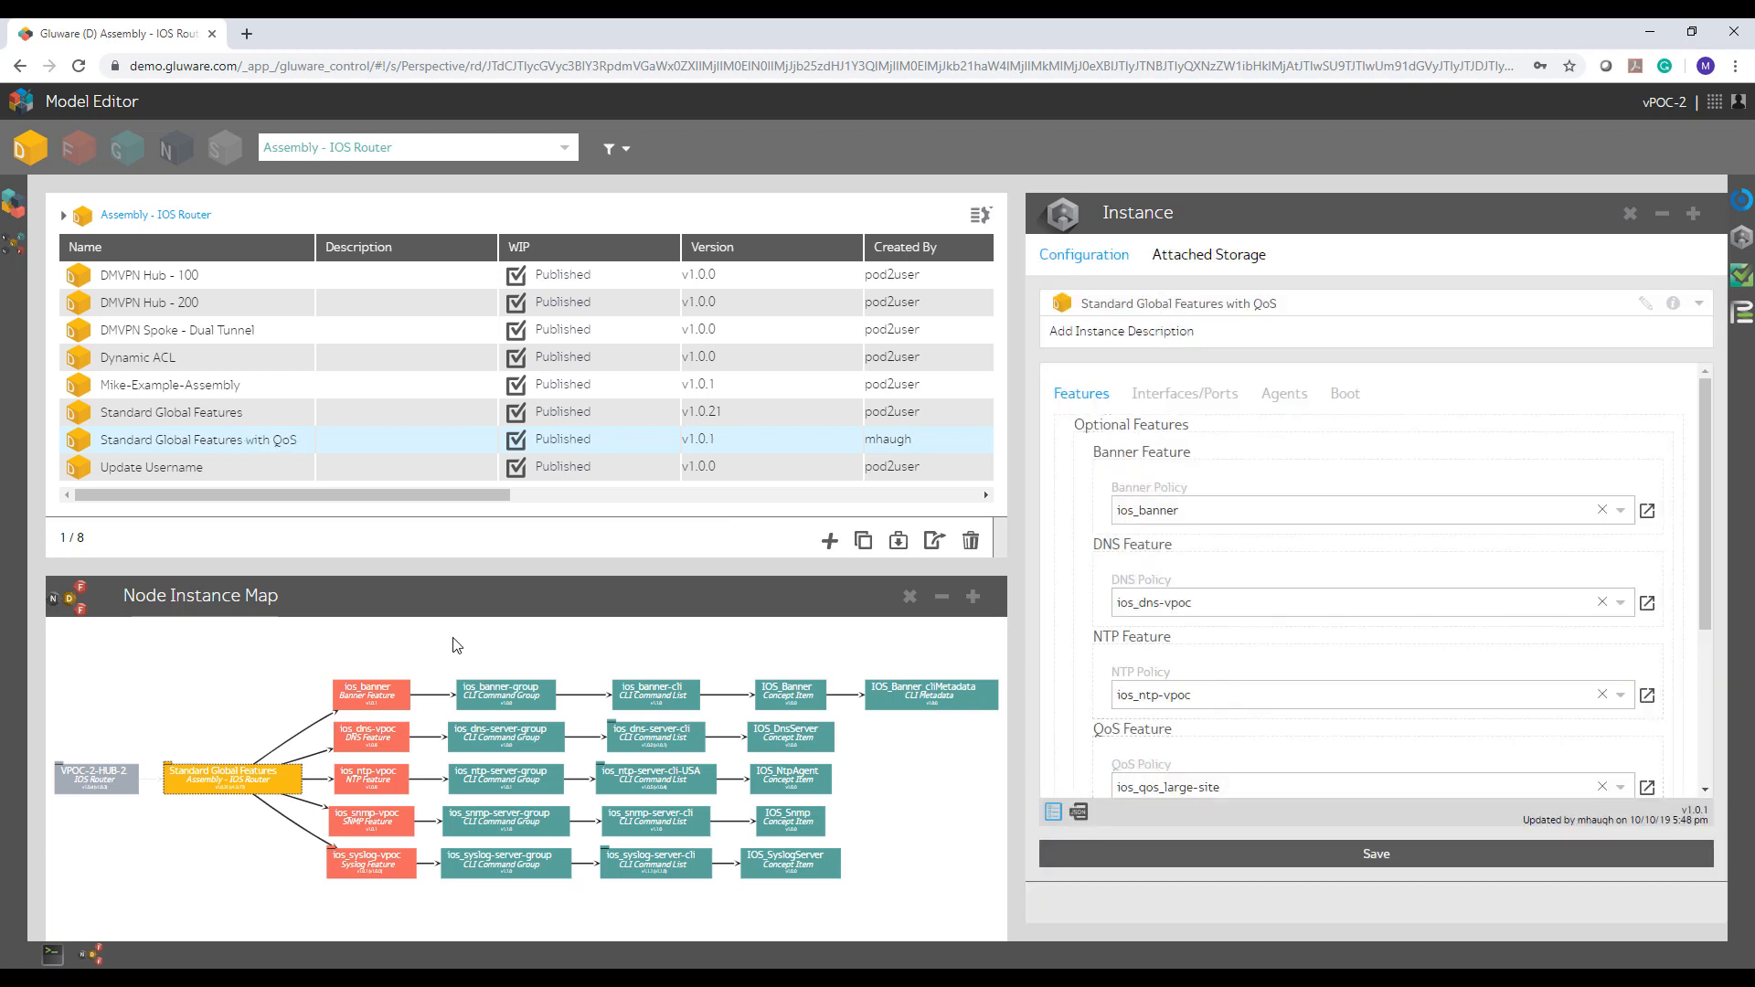
Step: Set the assembly policy of the VPOC-2-HUB-1 node to Standard Global Features with QoS and save the node
{"action": "left_click", "coordinate": [170, 149]}
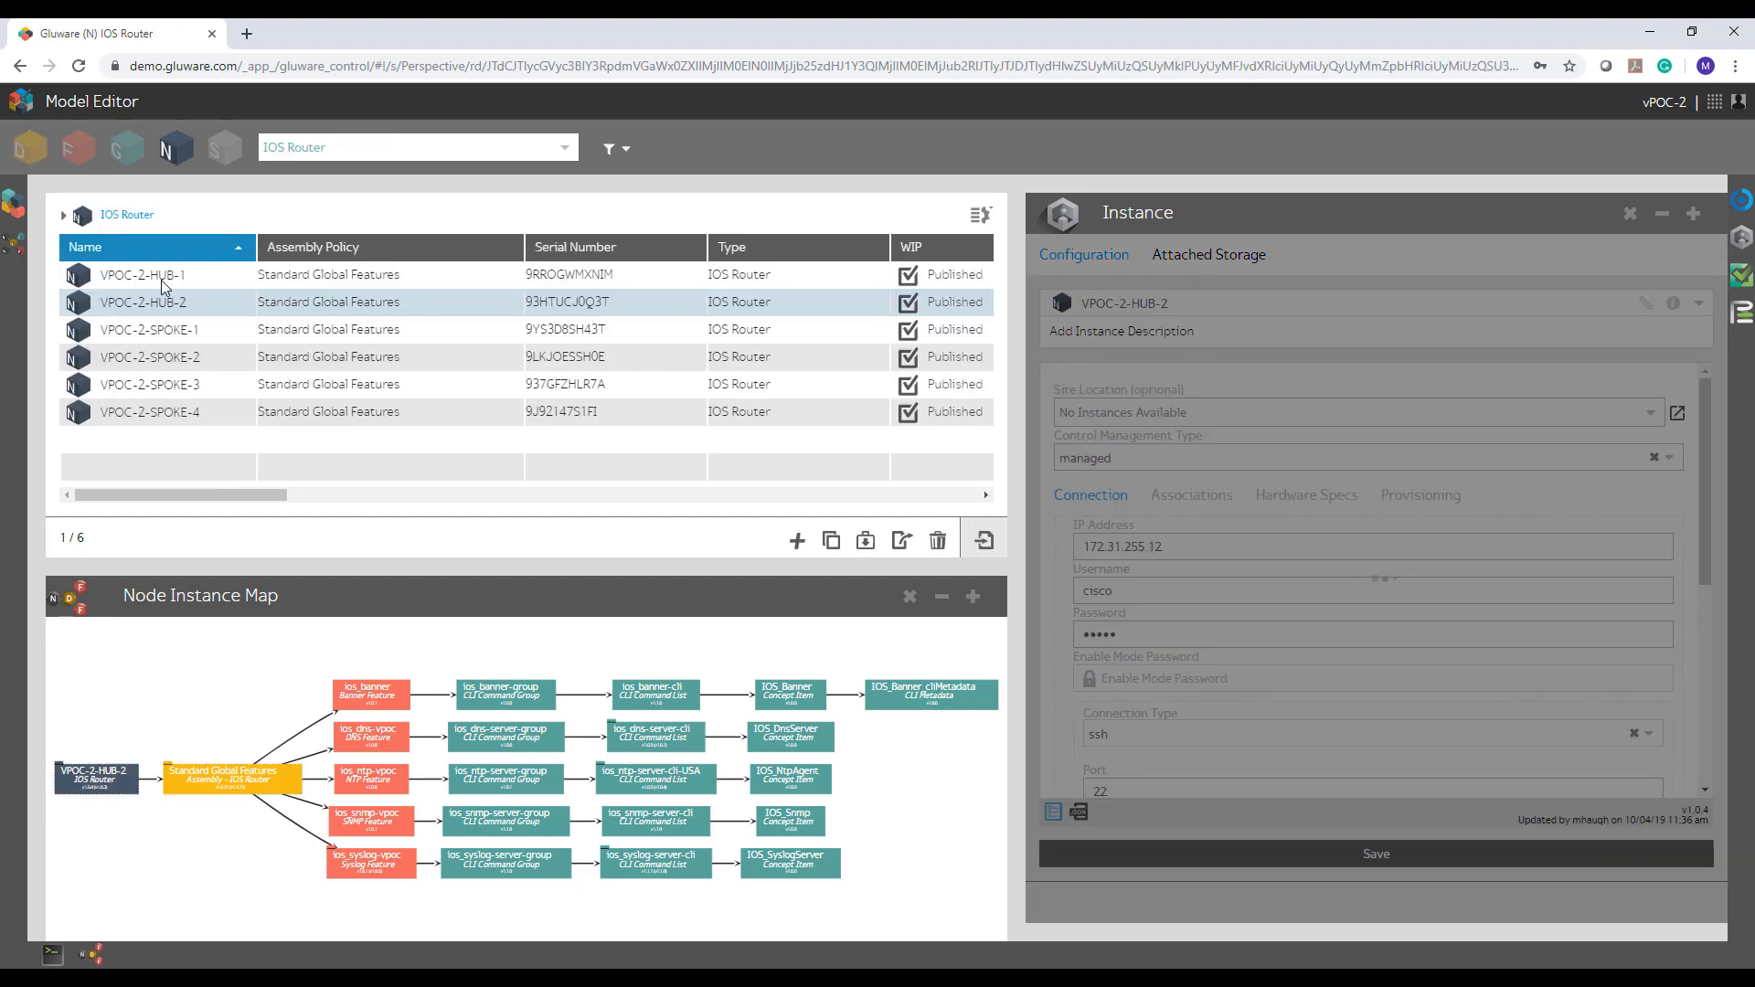
{"action": "double_click", "coordinate": [161, 274]}
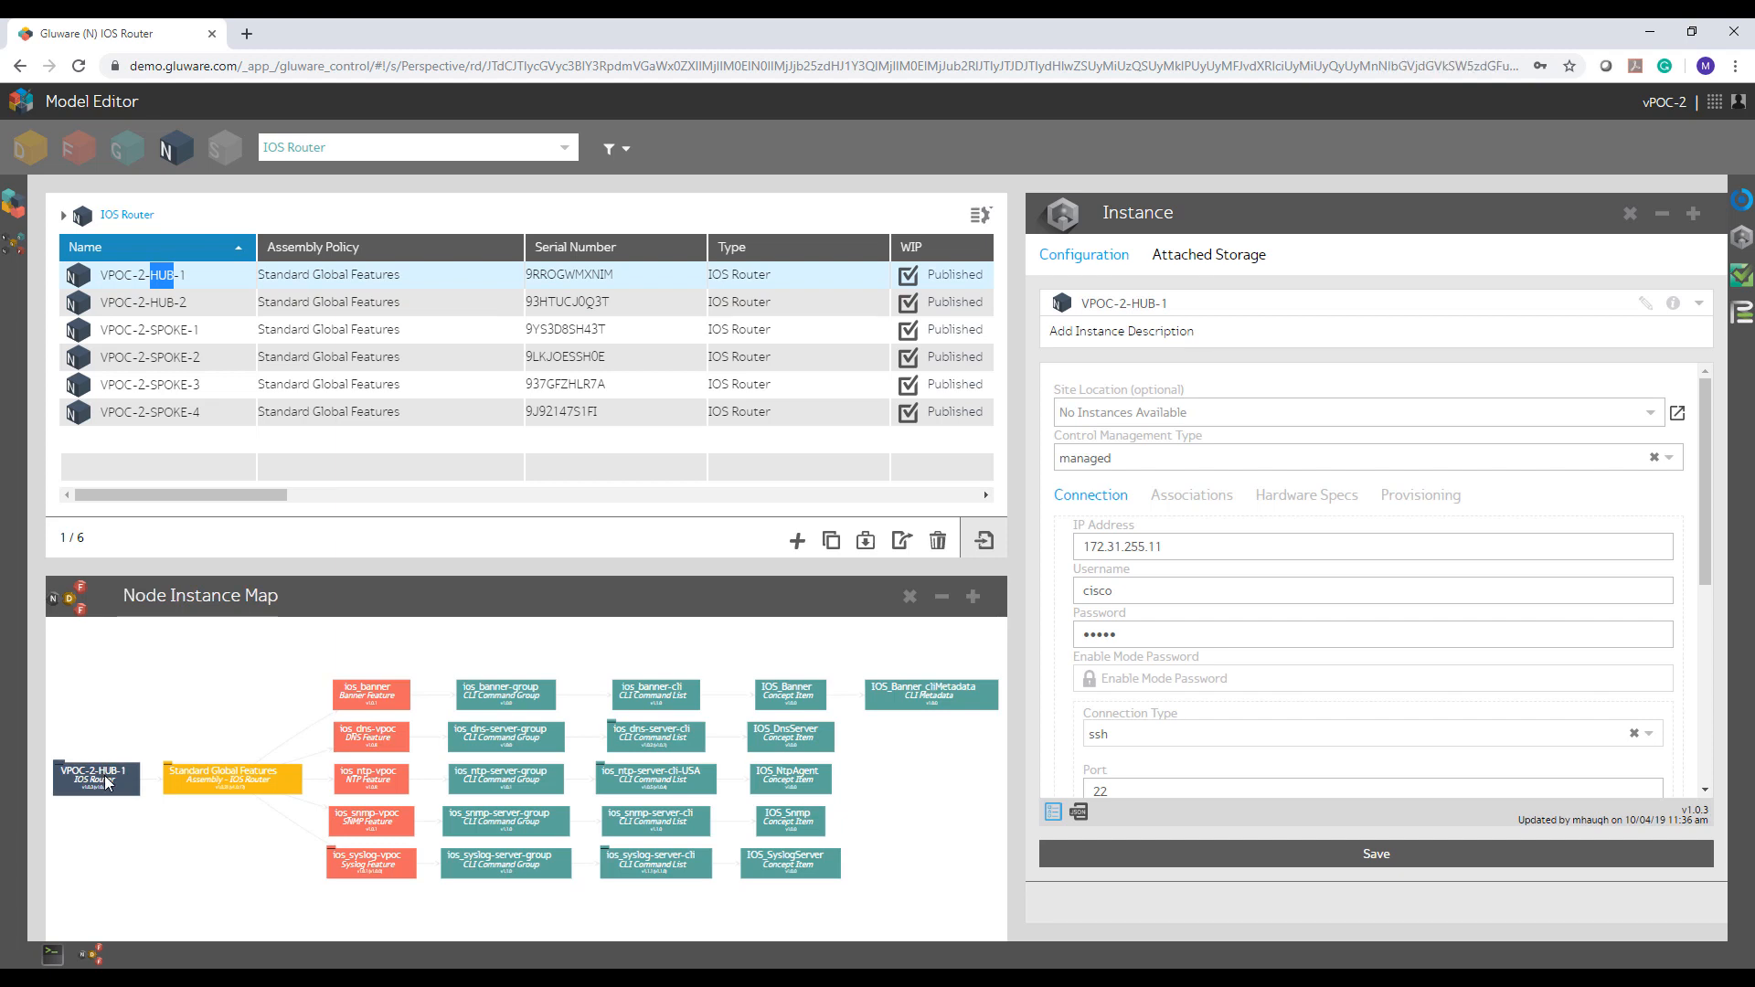
{"action": "left_click", "coordinate": [1218, 497]}
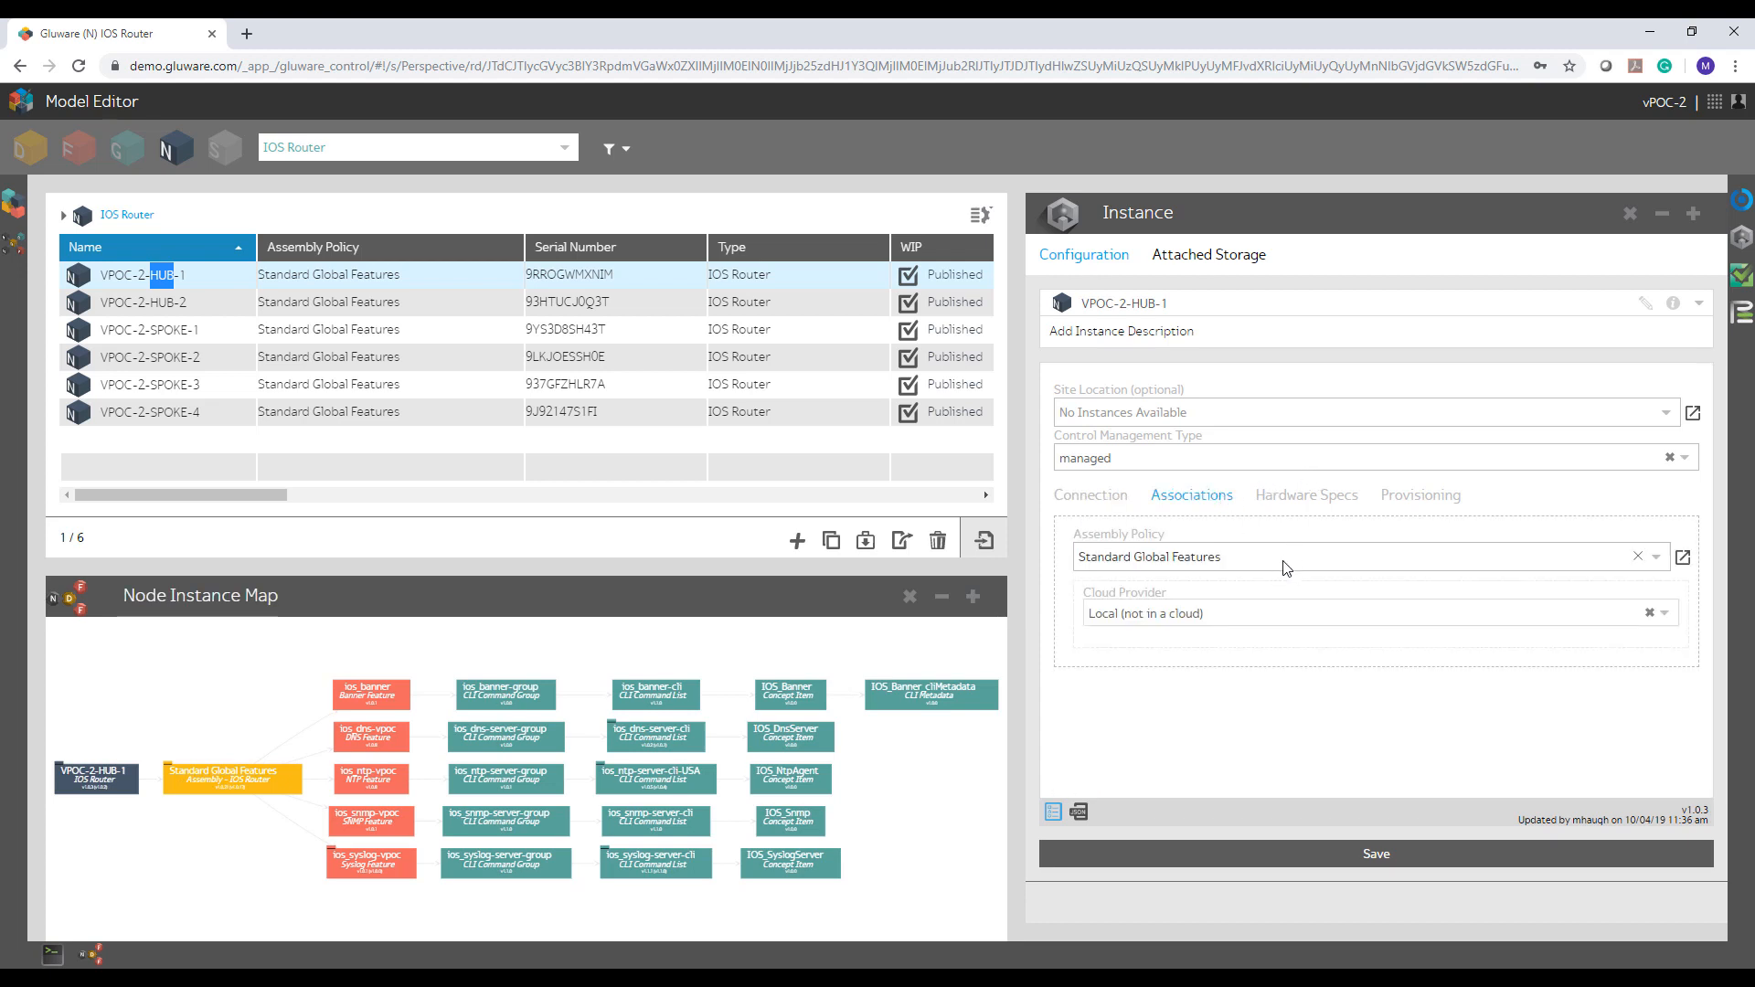
{"action": "left_click", "coordinate": [1398, 557]}
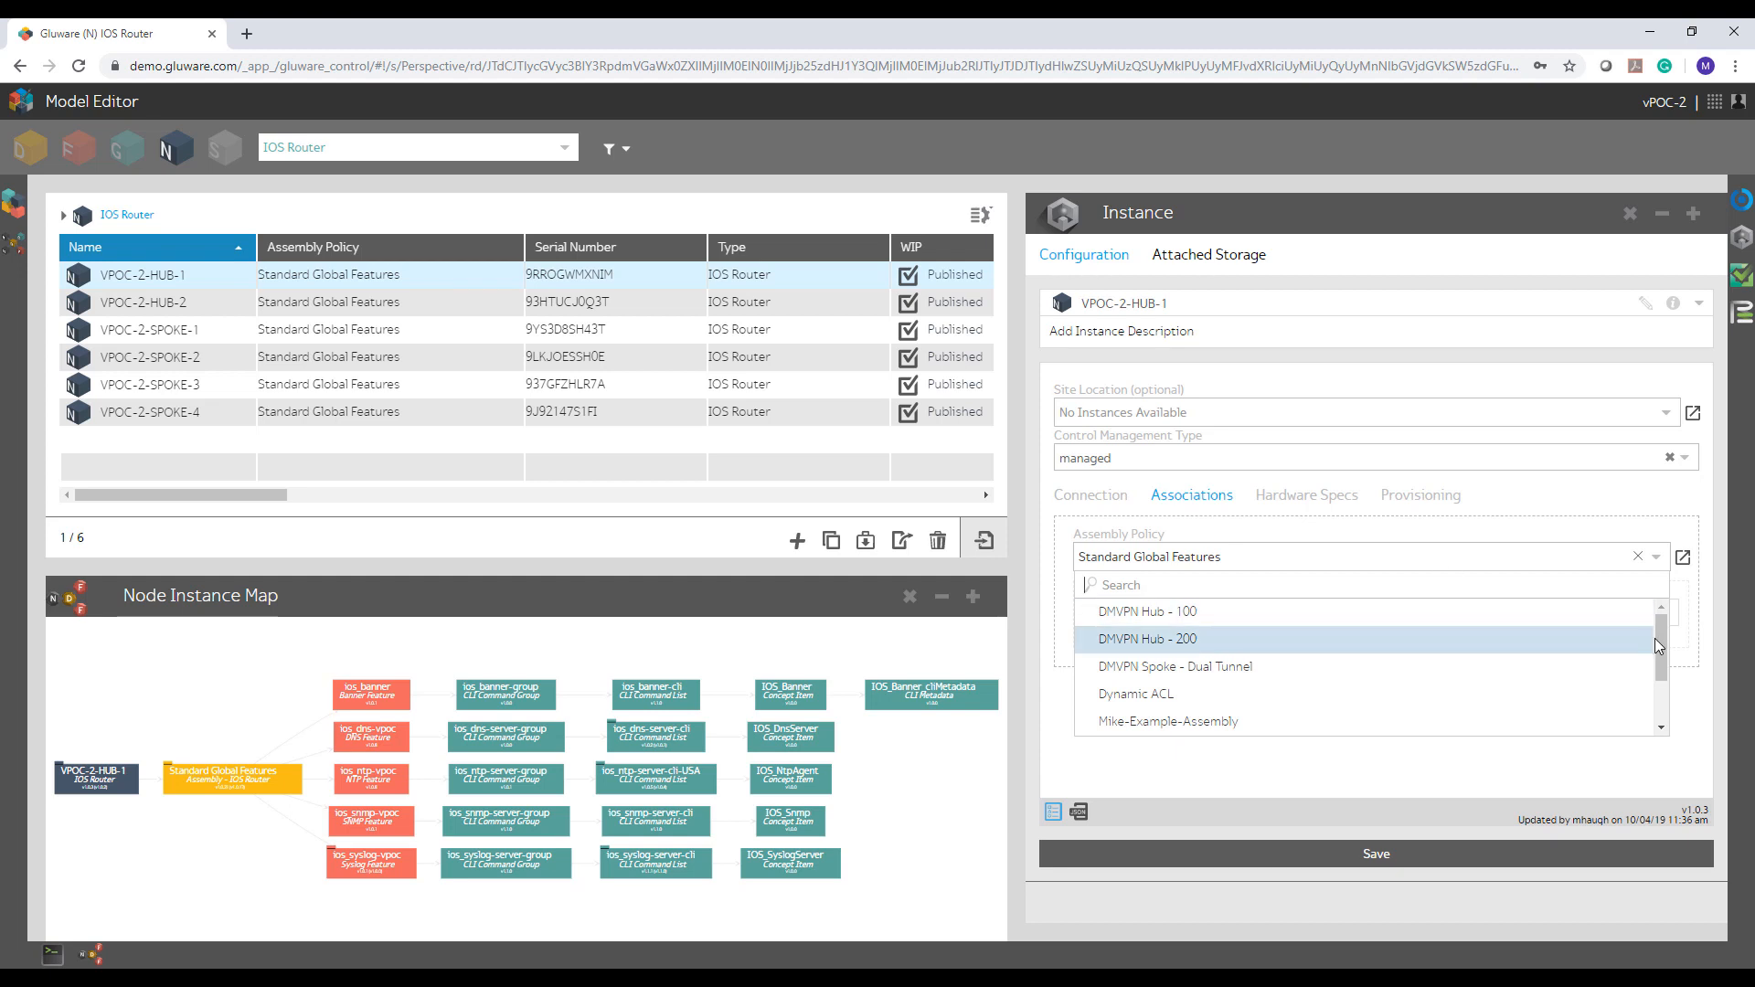
{"action": "left_click_drag", "start_coordinate": [1660, 645], "coordinate": [1654, 685]}
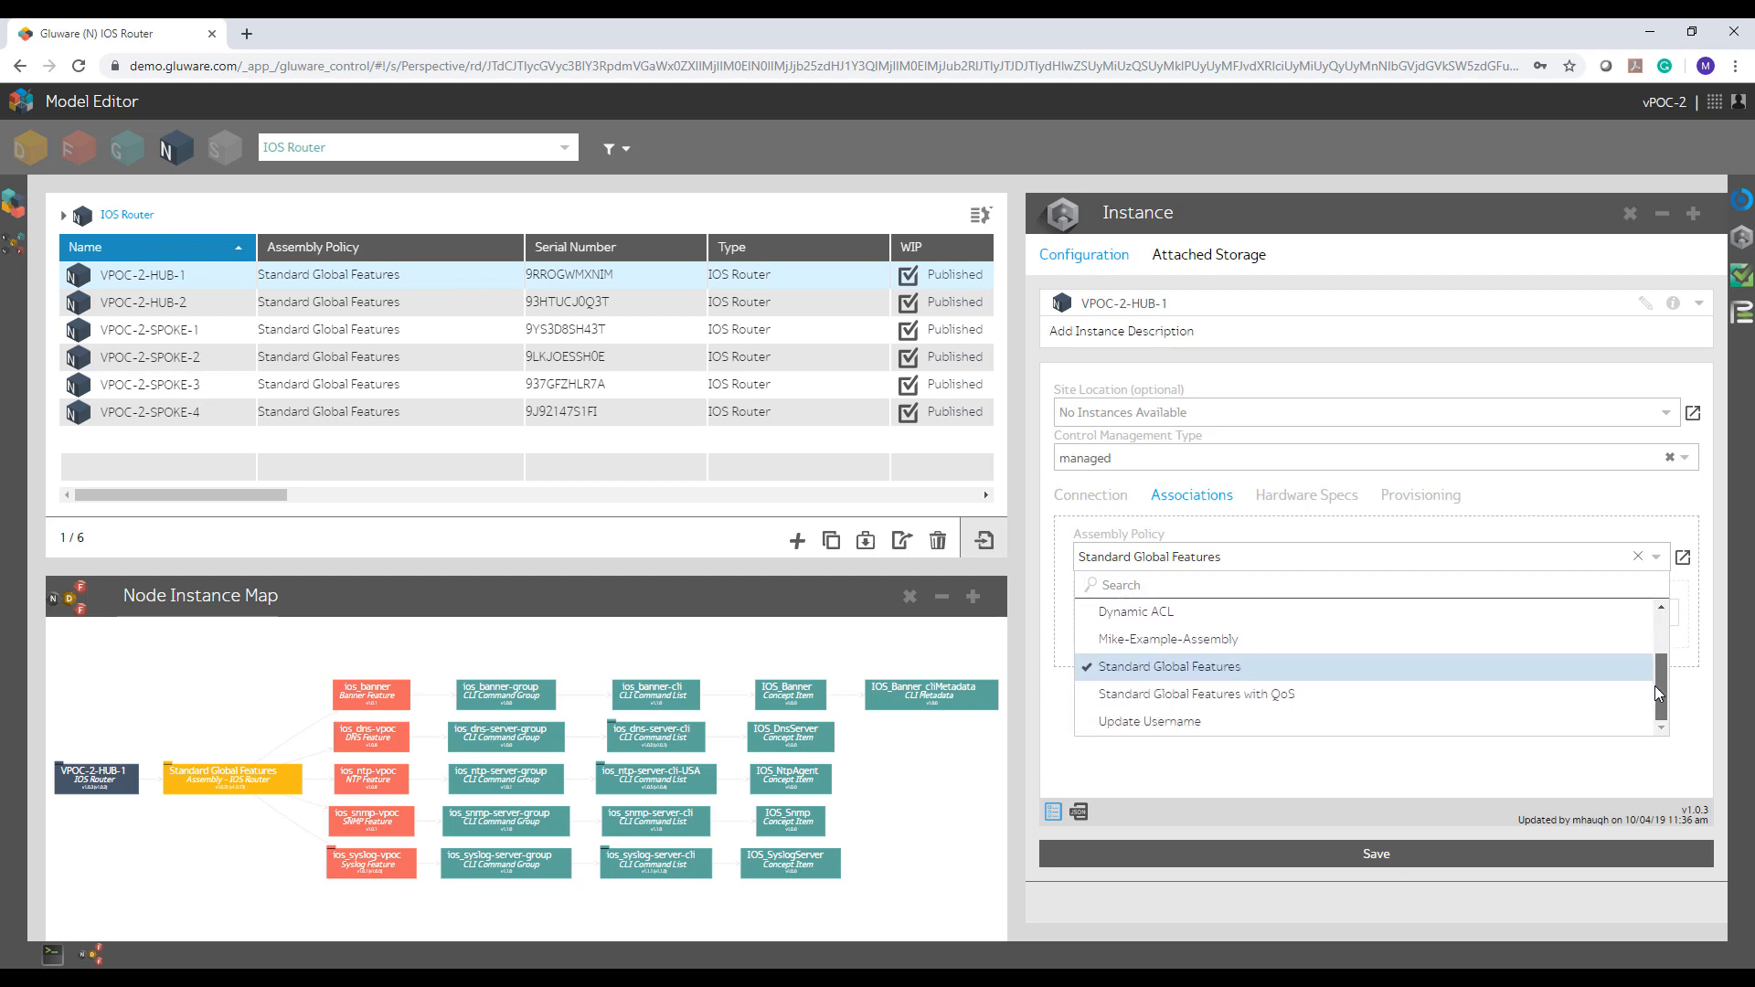
{"action": "left_click", "coordinate": [1194, 695]}
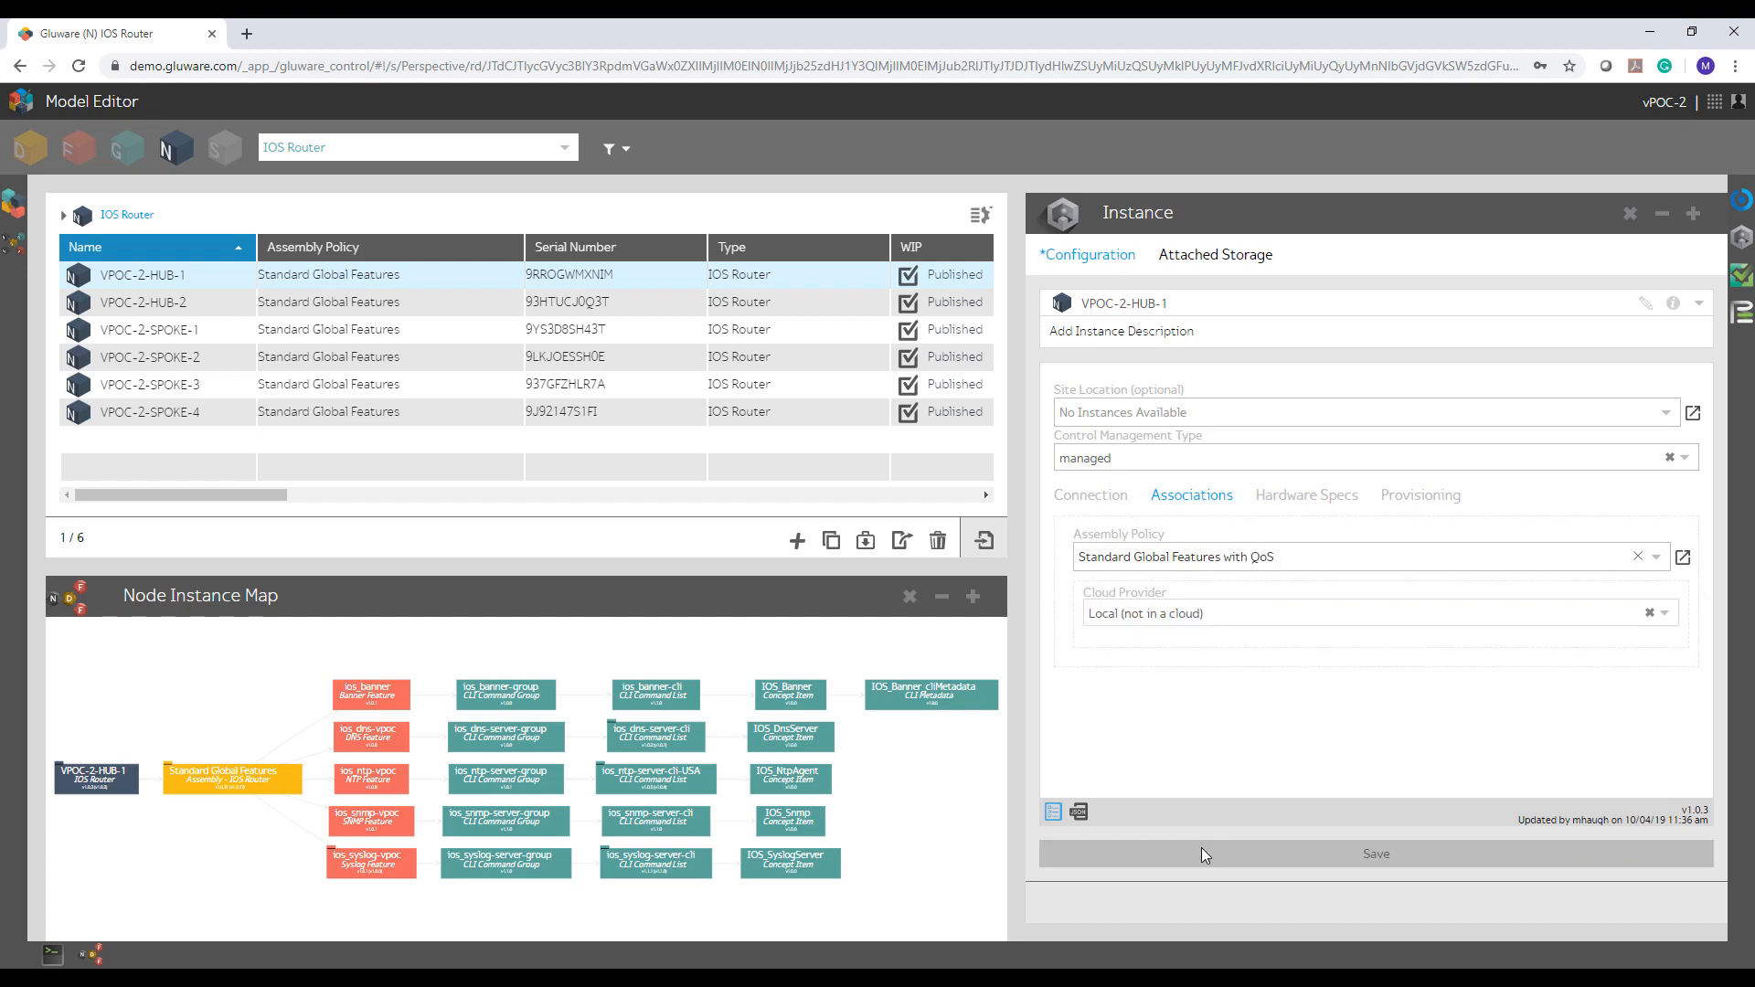
{"action": "left_click", "coordinate": [1202, 848]}
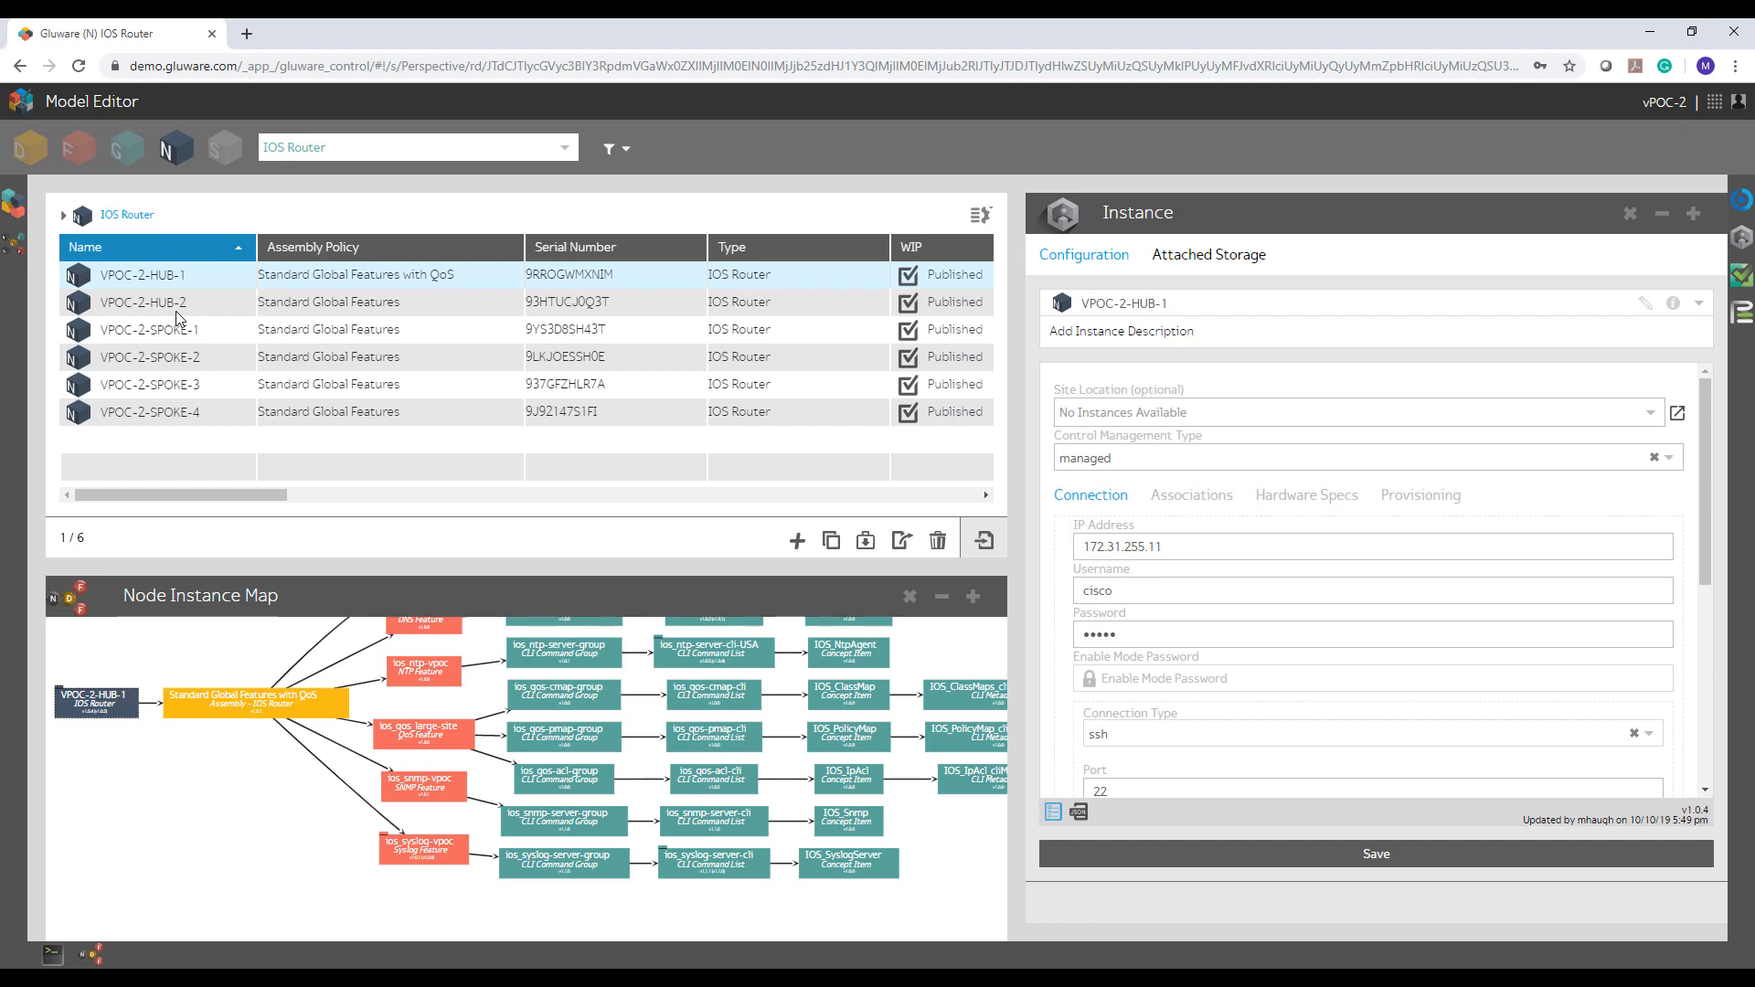
Step: Set the assembly policy of the VPOC-2-HUB-2 node to Standard Global Features with QoS and save the node
{"action": "left_click", "coordinate": [176, 310]}
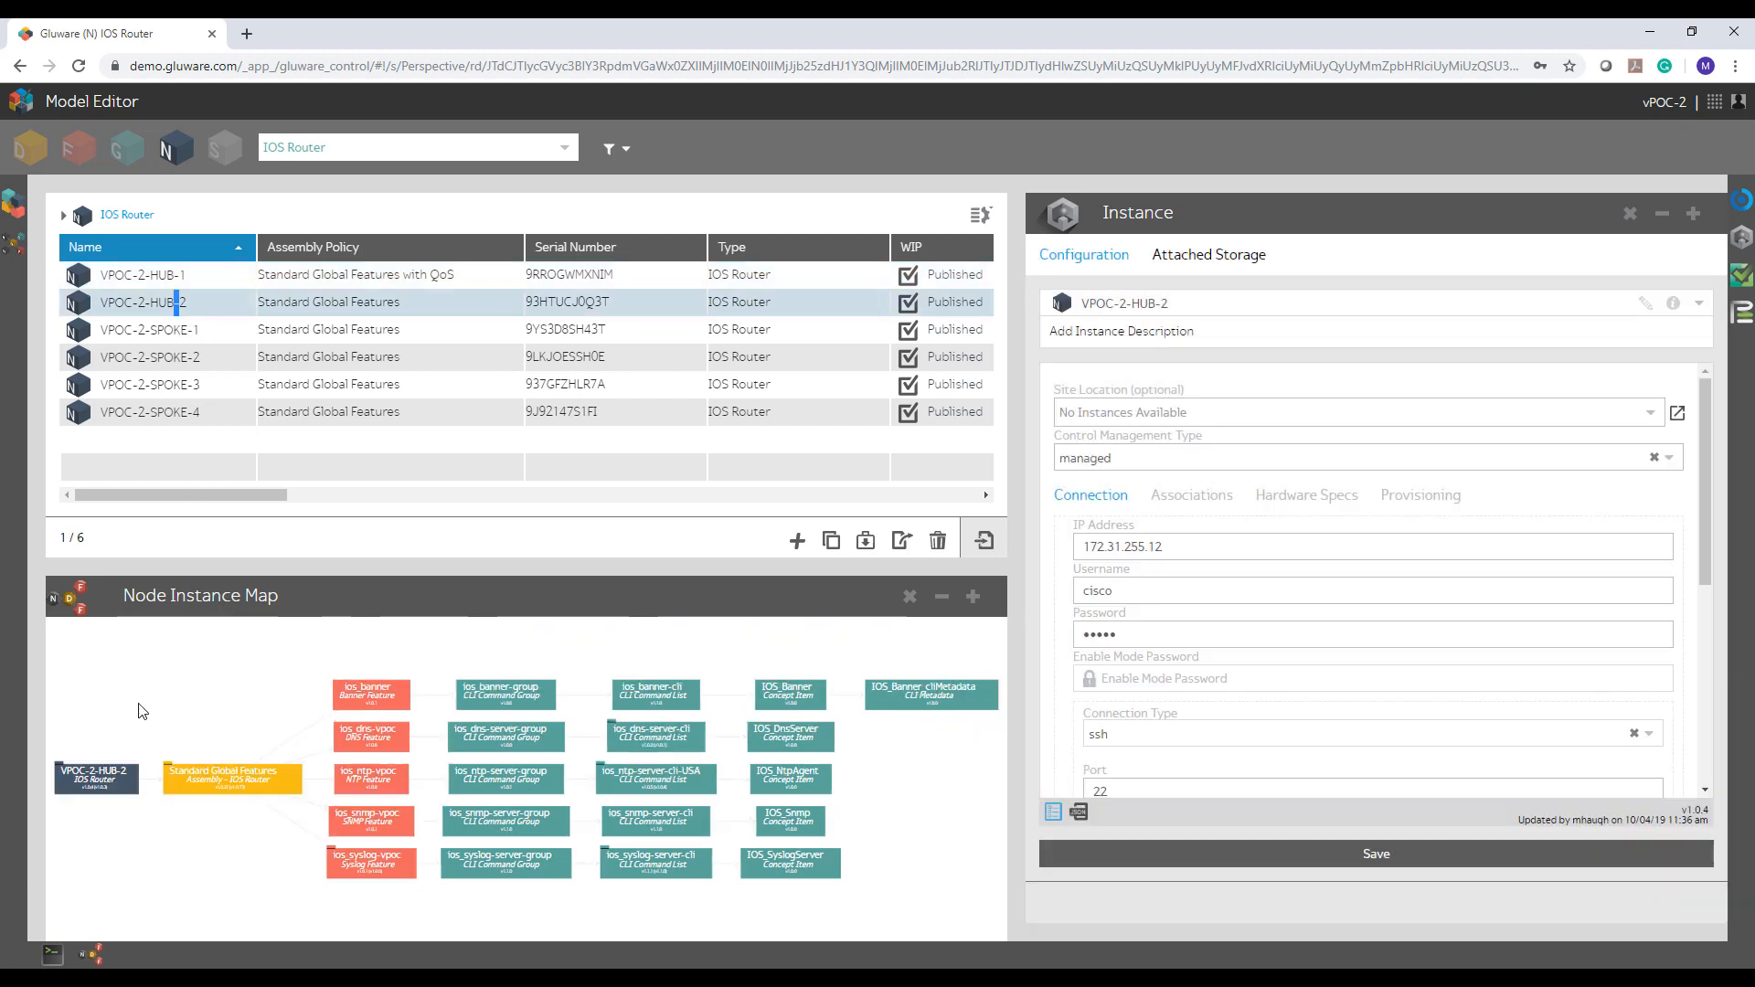
{"action": "left_click", "coordinate": [1214, 498]}
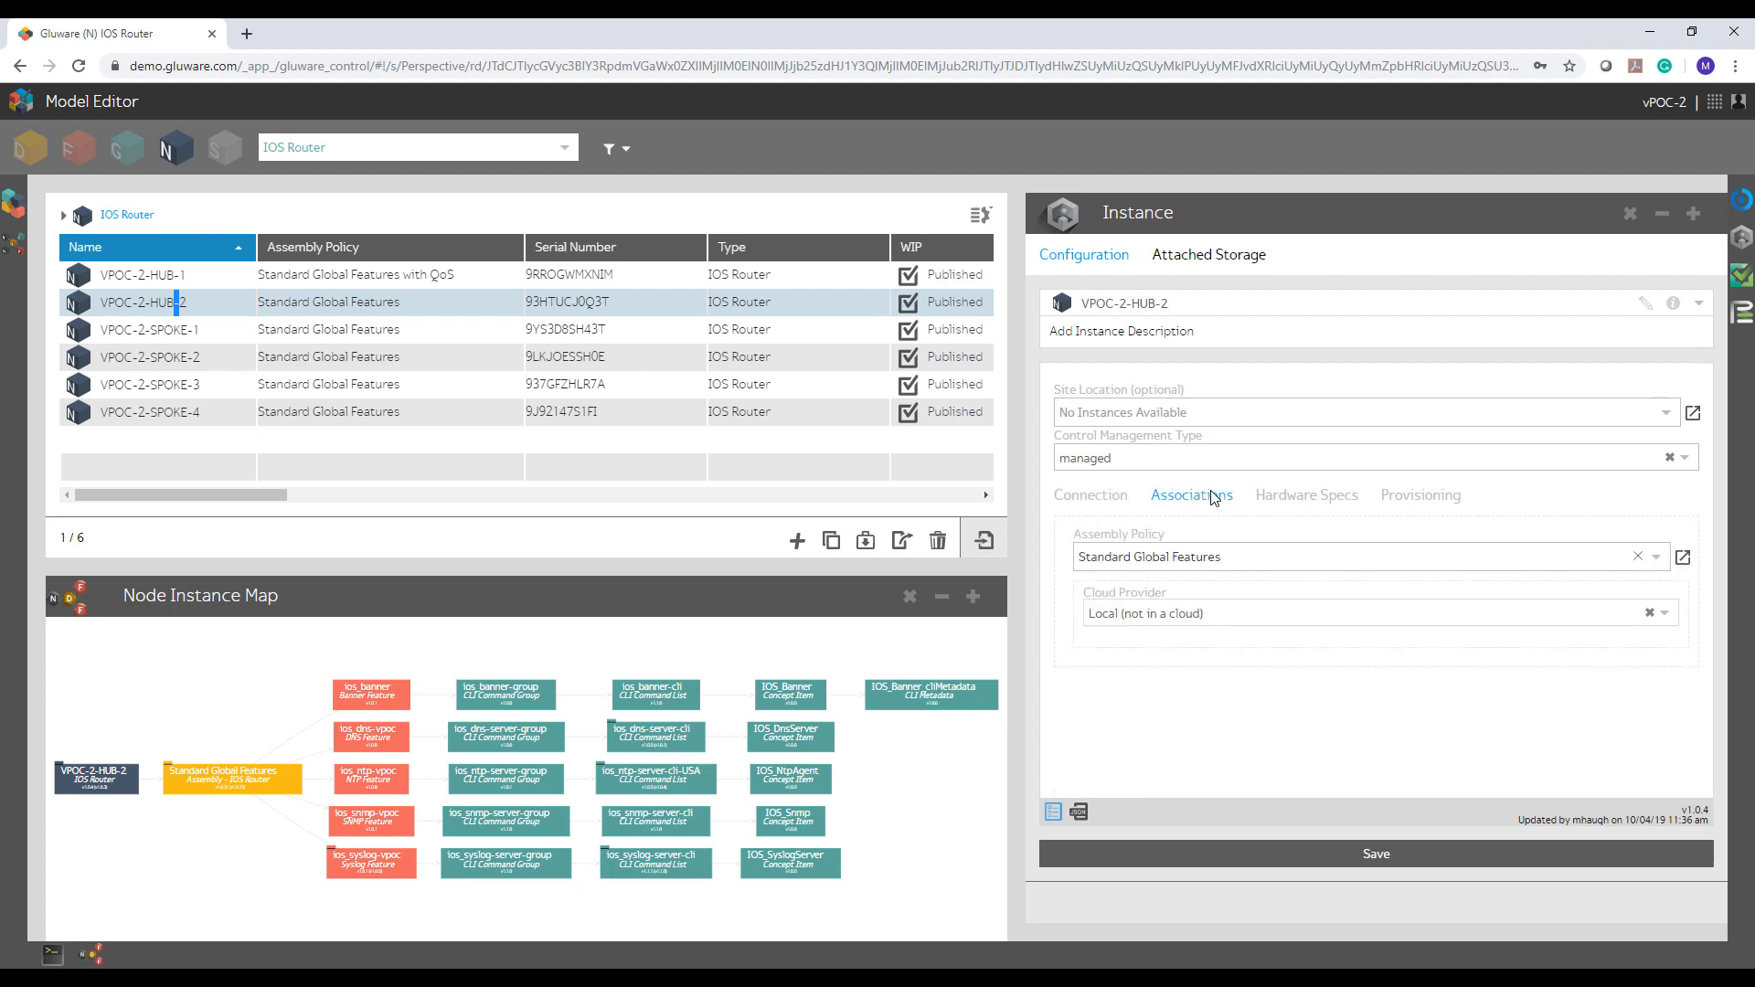
{"action": "left_click", "coordinate": [1230, 558]}
{"action": "scroll", "coordinate": [1256, 642], "scroll_direction": "down", "scroll_amount": 2}
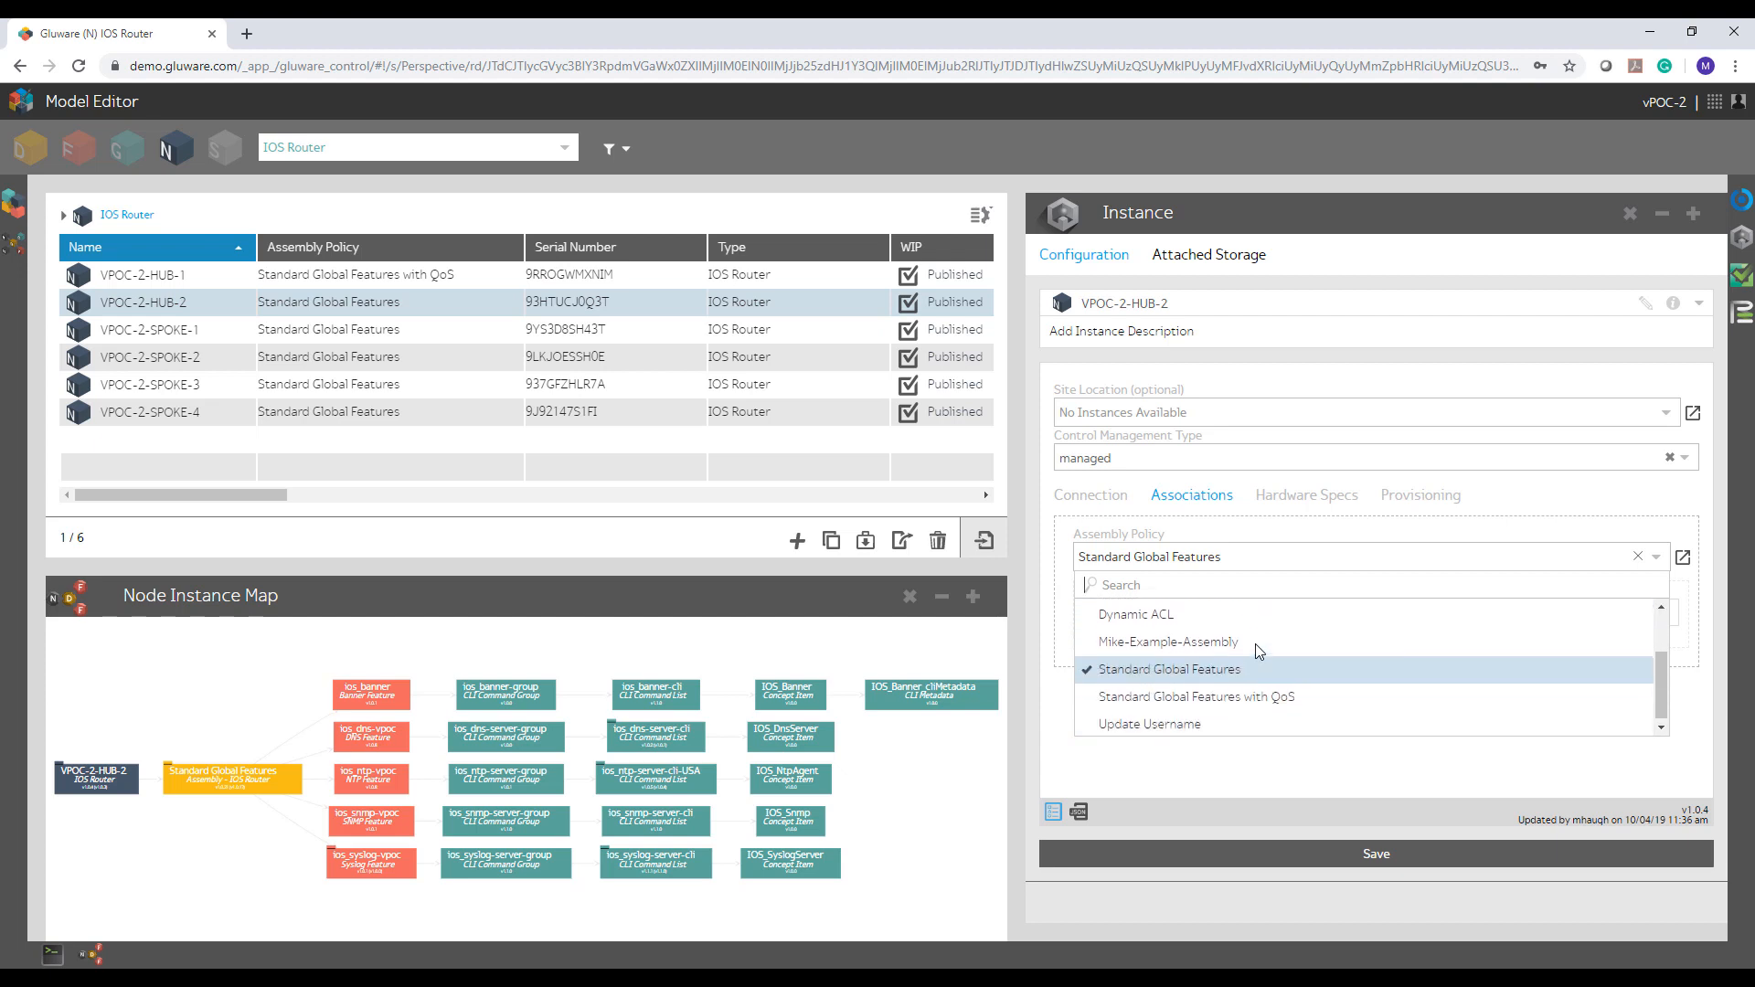
{"action": "left_click", "coordinate": [1234, 688]}
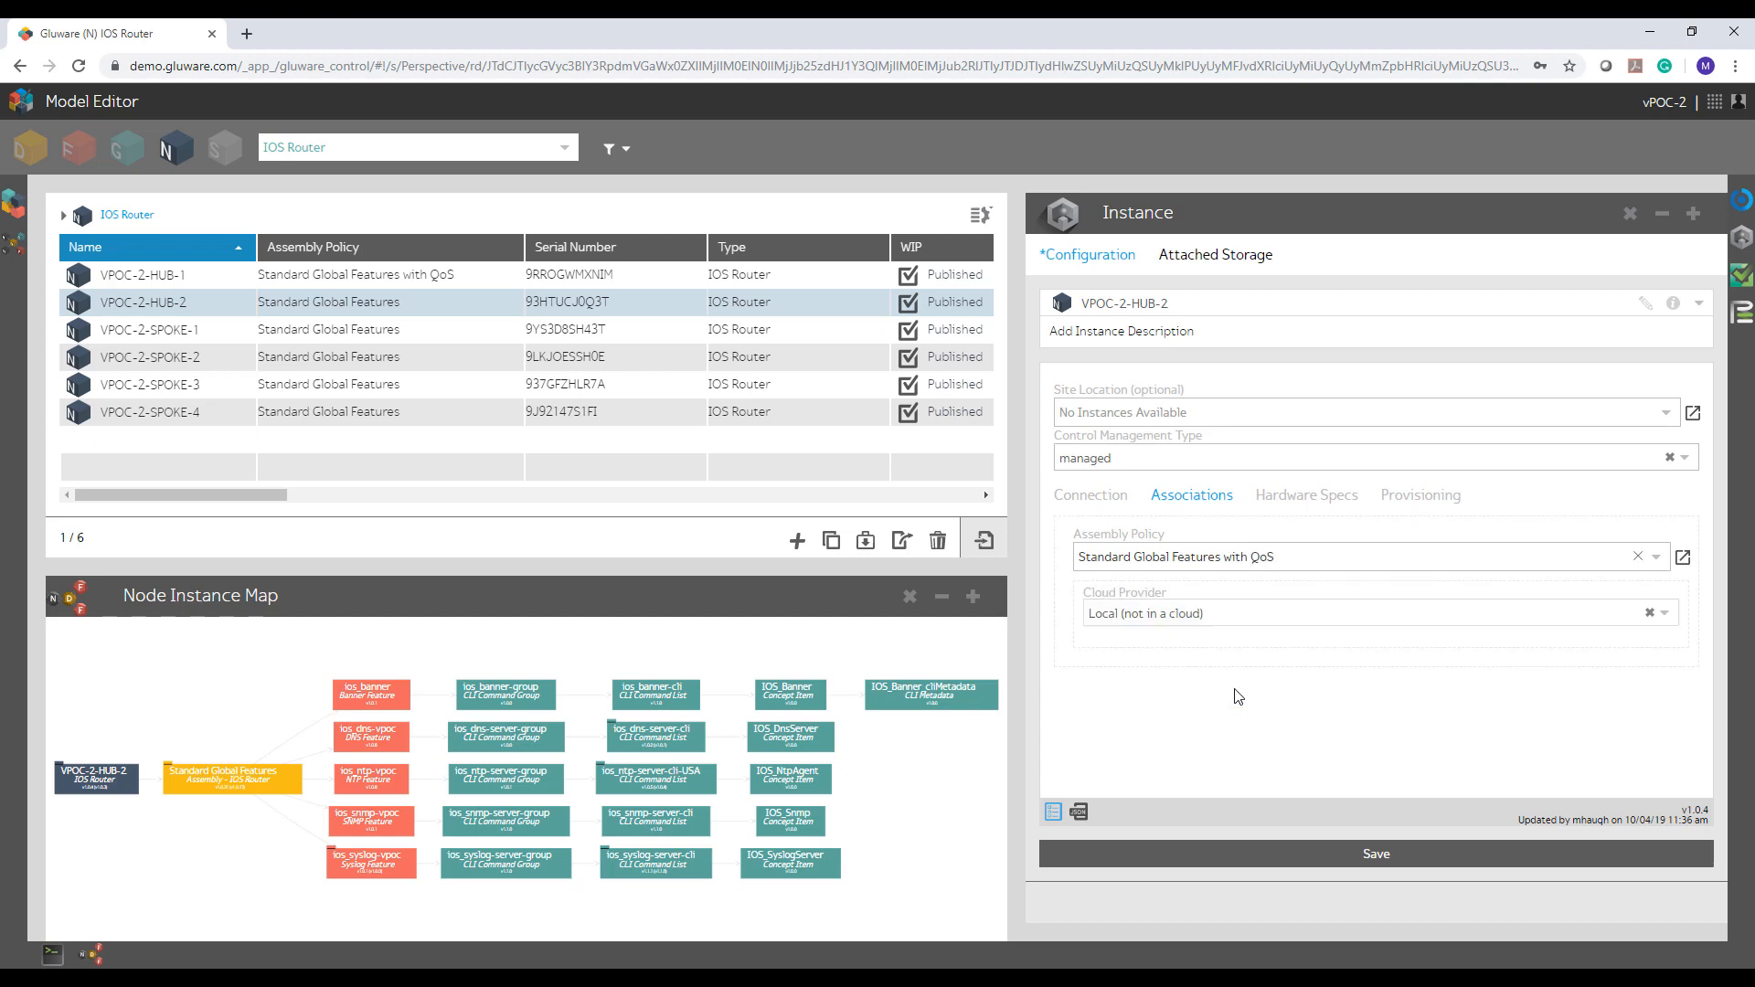
{"action": "left_click", "coordinate": [1220, 846]}
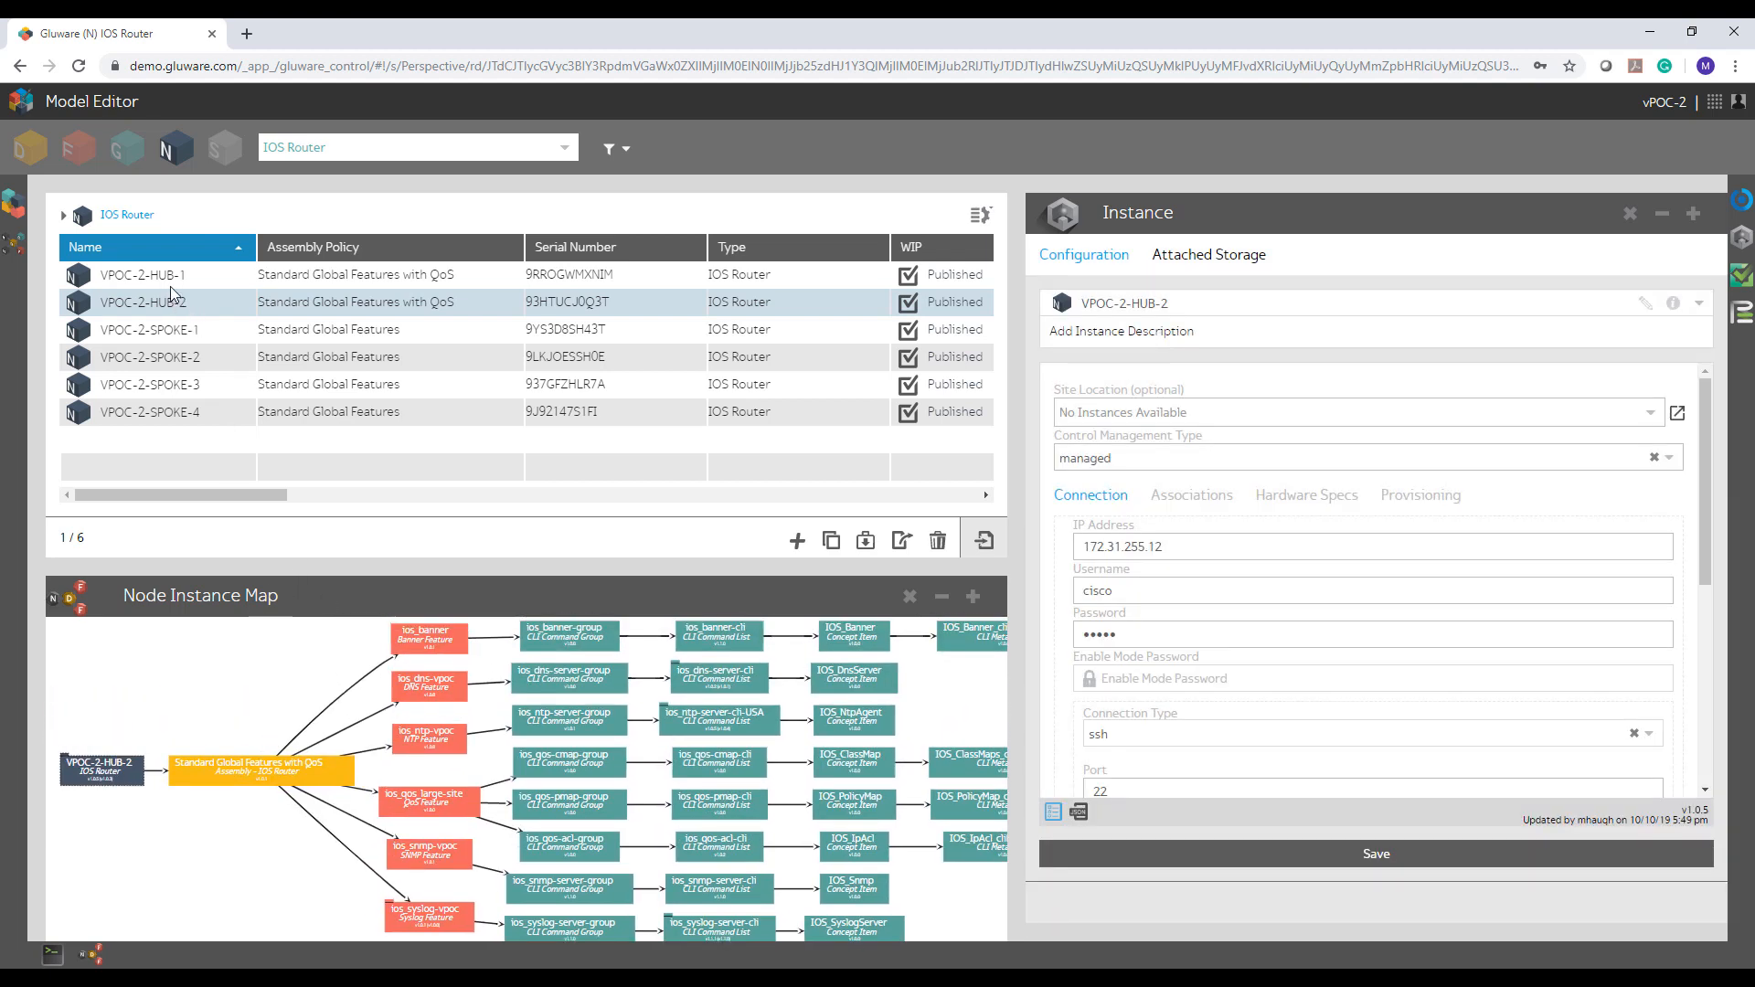
Step: Examine VPOC-2-HUB-1's instance map, viewing the ios_qos_large-site feature and its ios_qos-cmap-group command group
{"action": "double_click", "coordinate": [162, 276]}
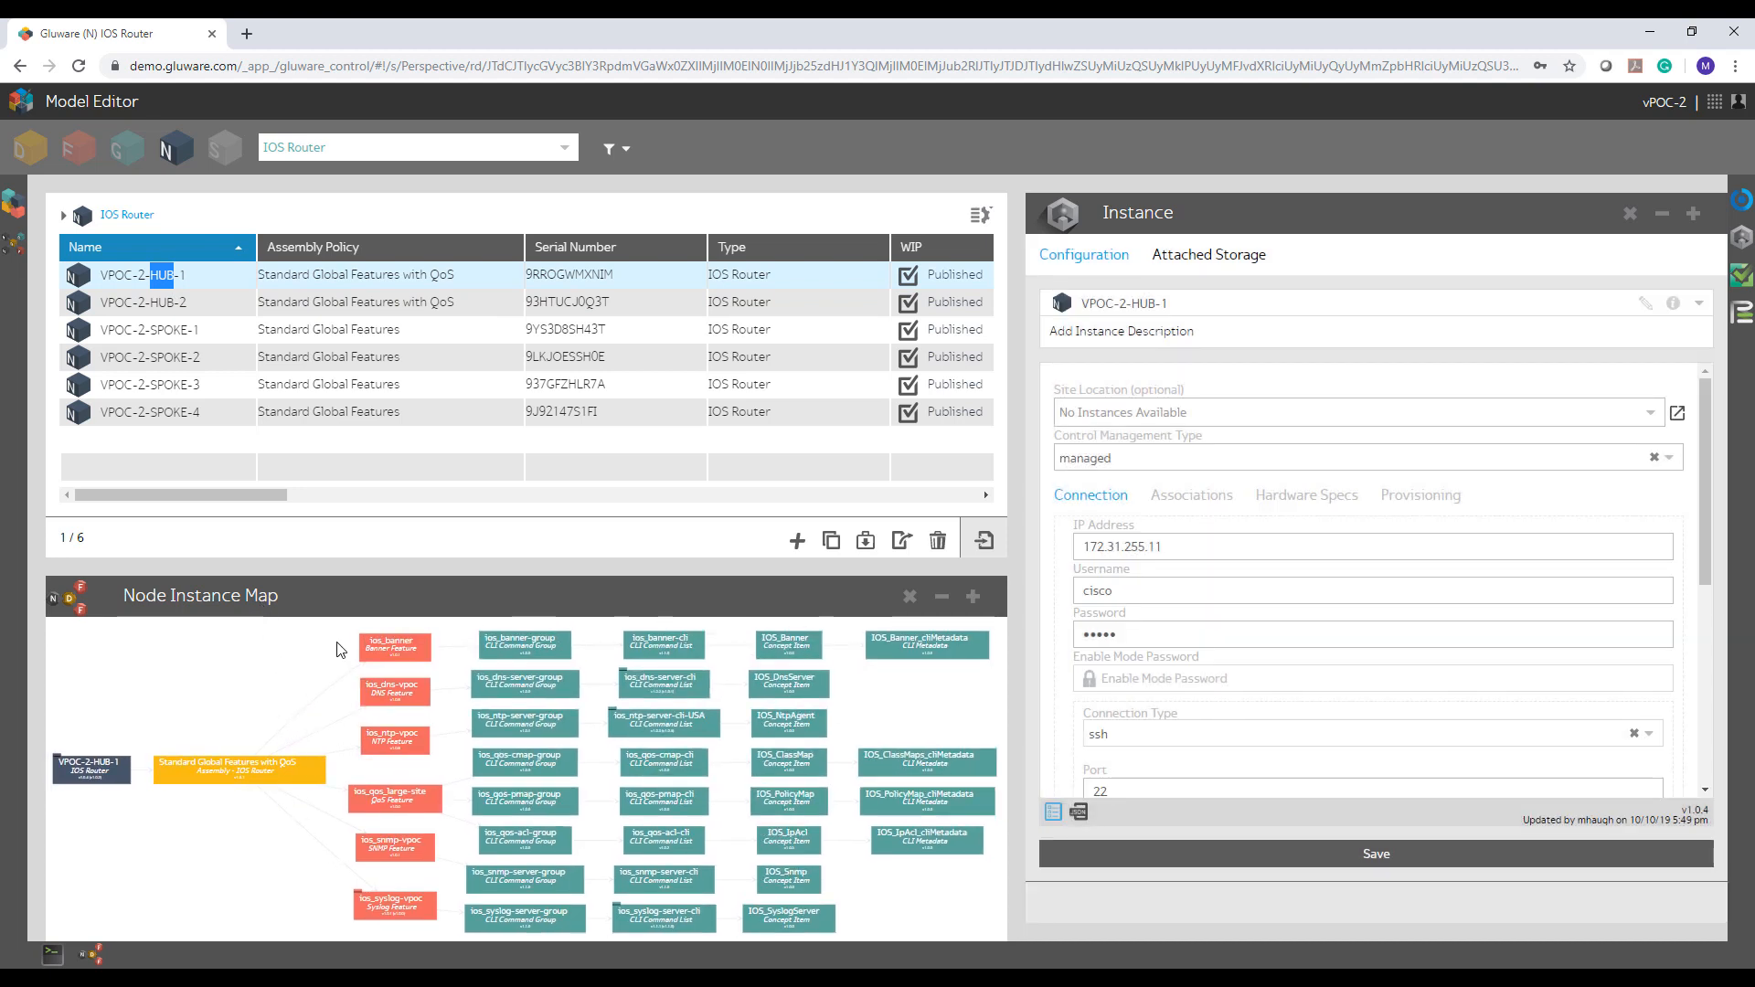
{"action": "scroll", "coordinate": [282, 709], "scroll_direction": "up", "scroll_amount": 3}
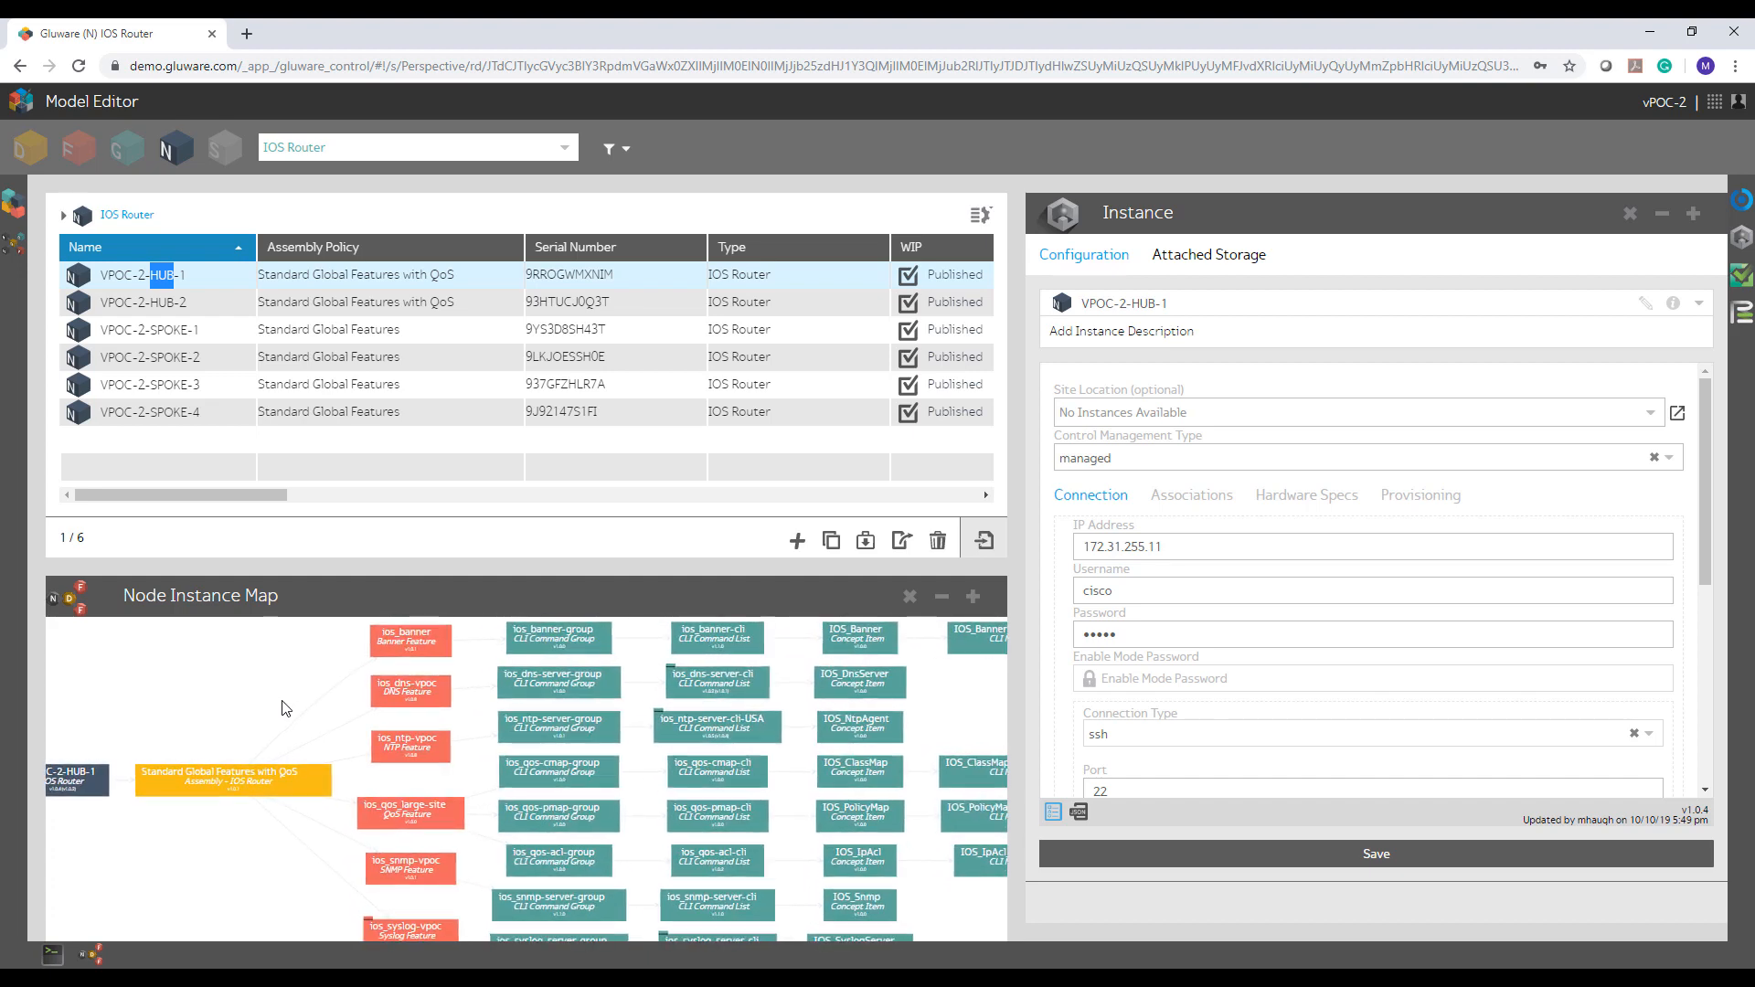
{"action": "left_click_drag", "start_coordinate": [283, 709], "coordinate": [192, 693]}
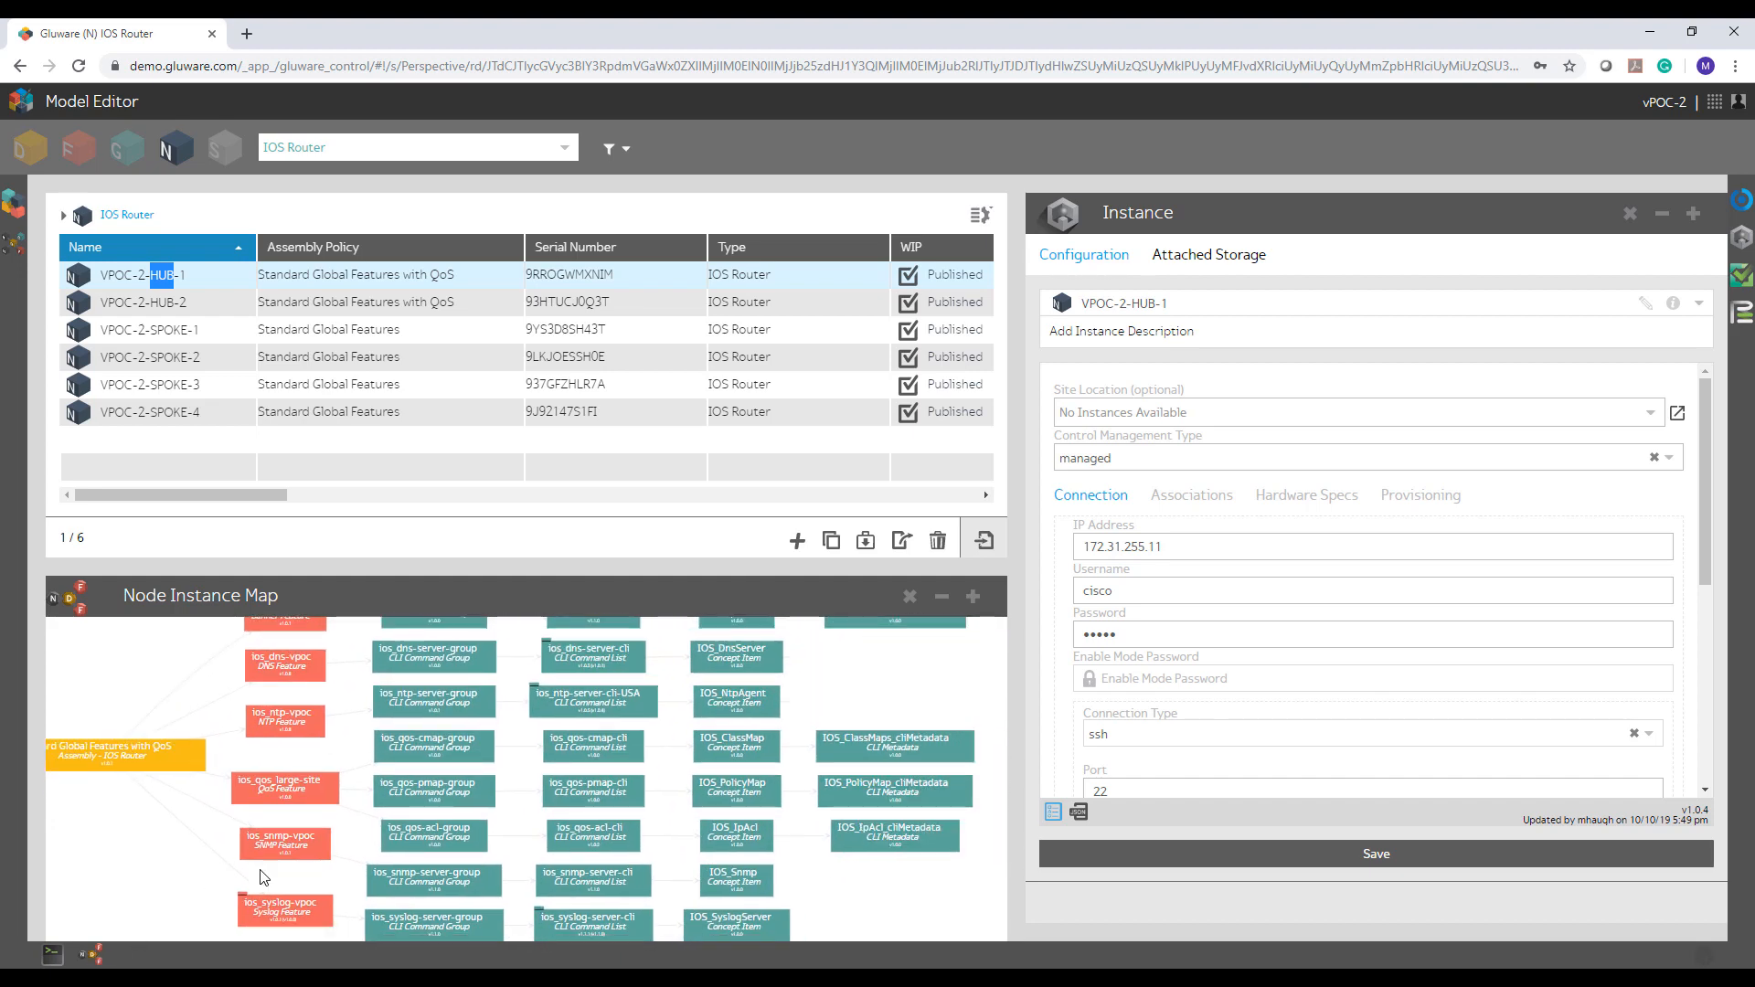
{"action": "left_click", "coordinate": [296, 792]}
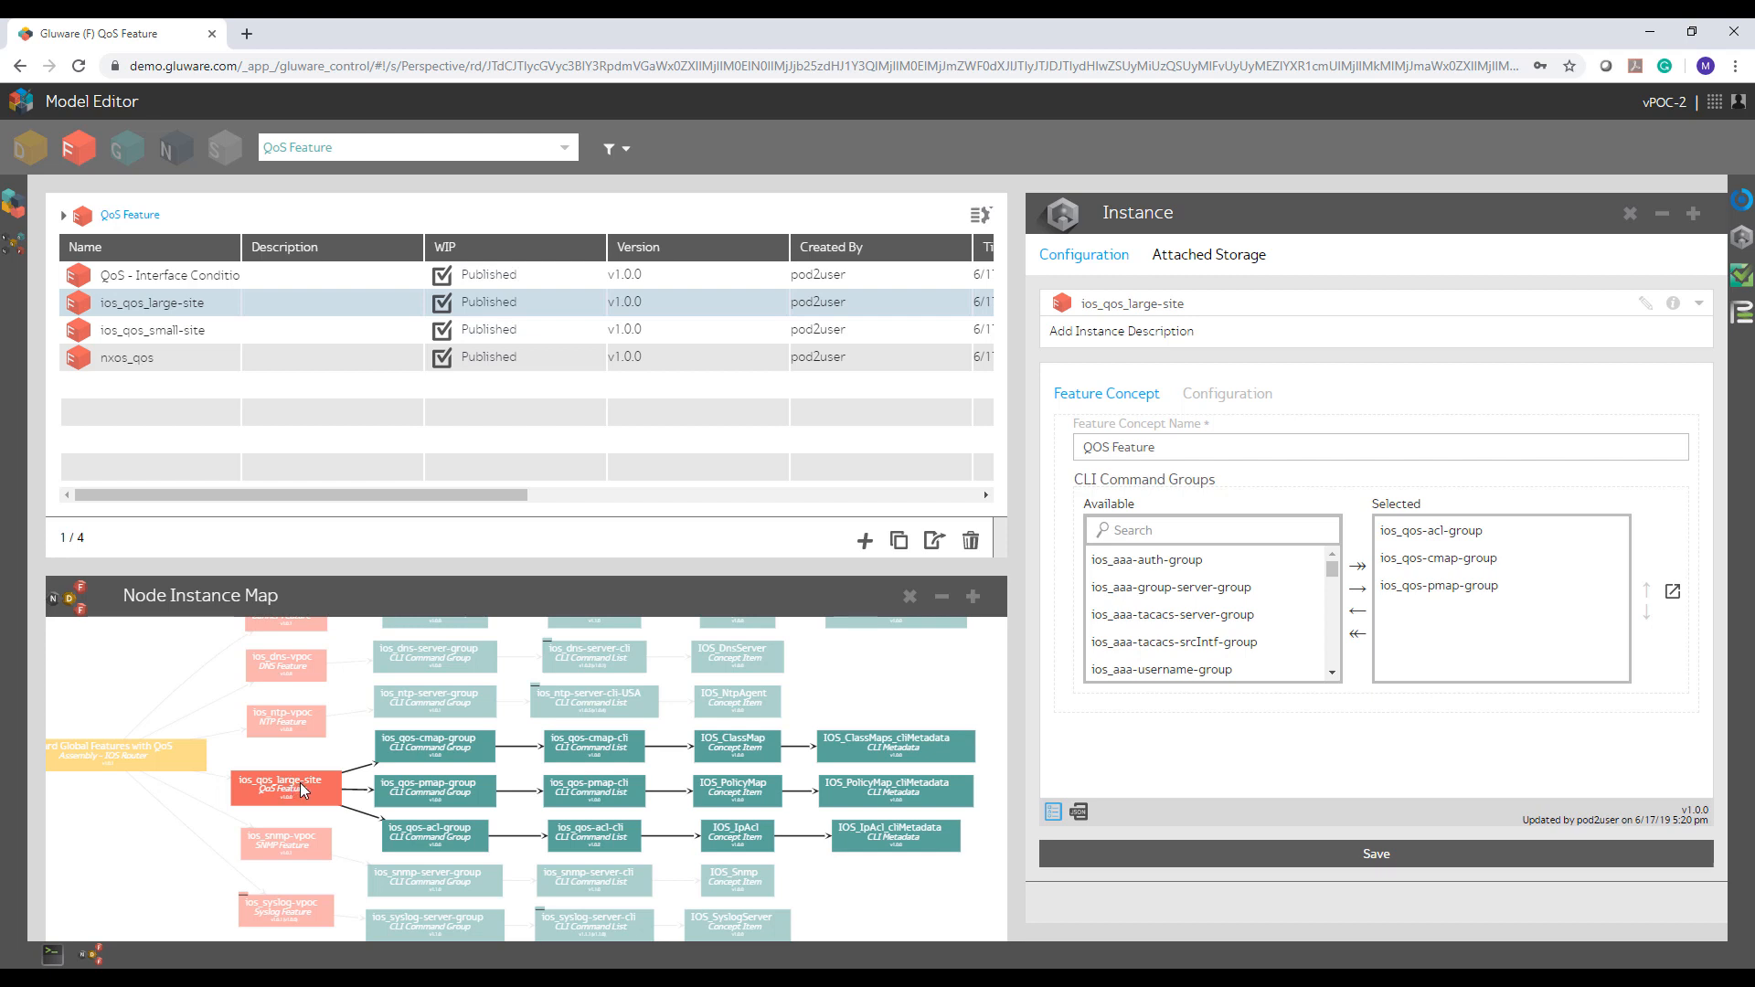
{"action": "left_click", "coordinate": [320, 782]}
{"action": "left_click", "coordinate": [413, 742]}
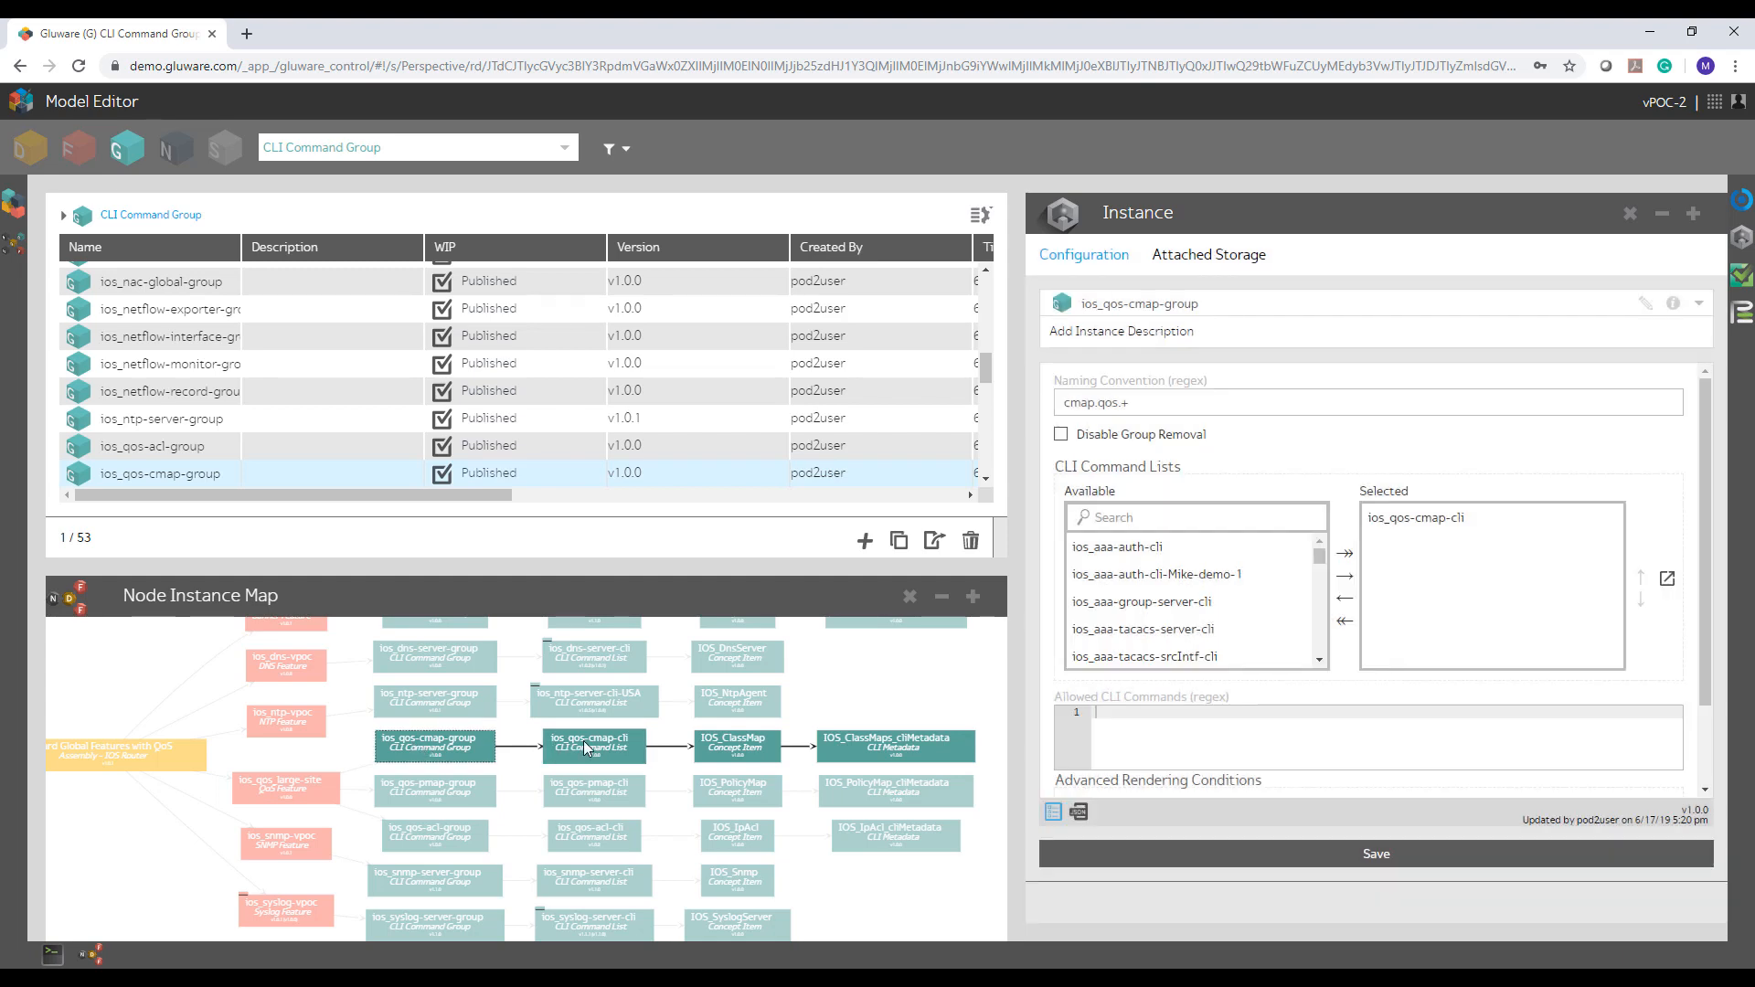
Step: Examine the class-map commands in ios_qos-cmap-cli and the show command defined in its IOS_ClassMap concept item
{"action": "left_click", "coordinate": [583, 742]}
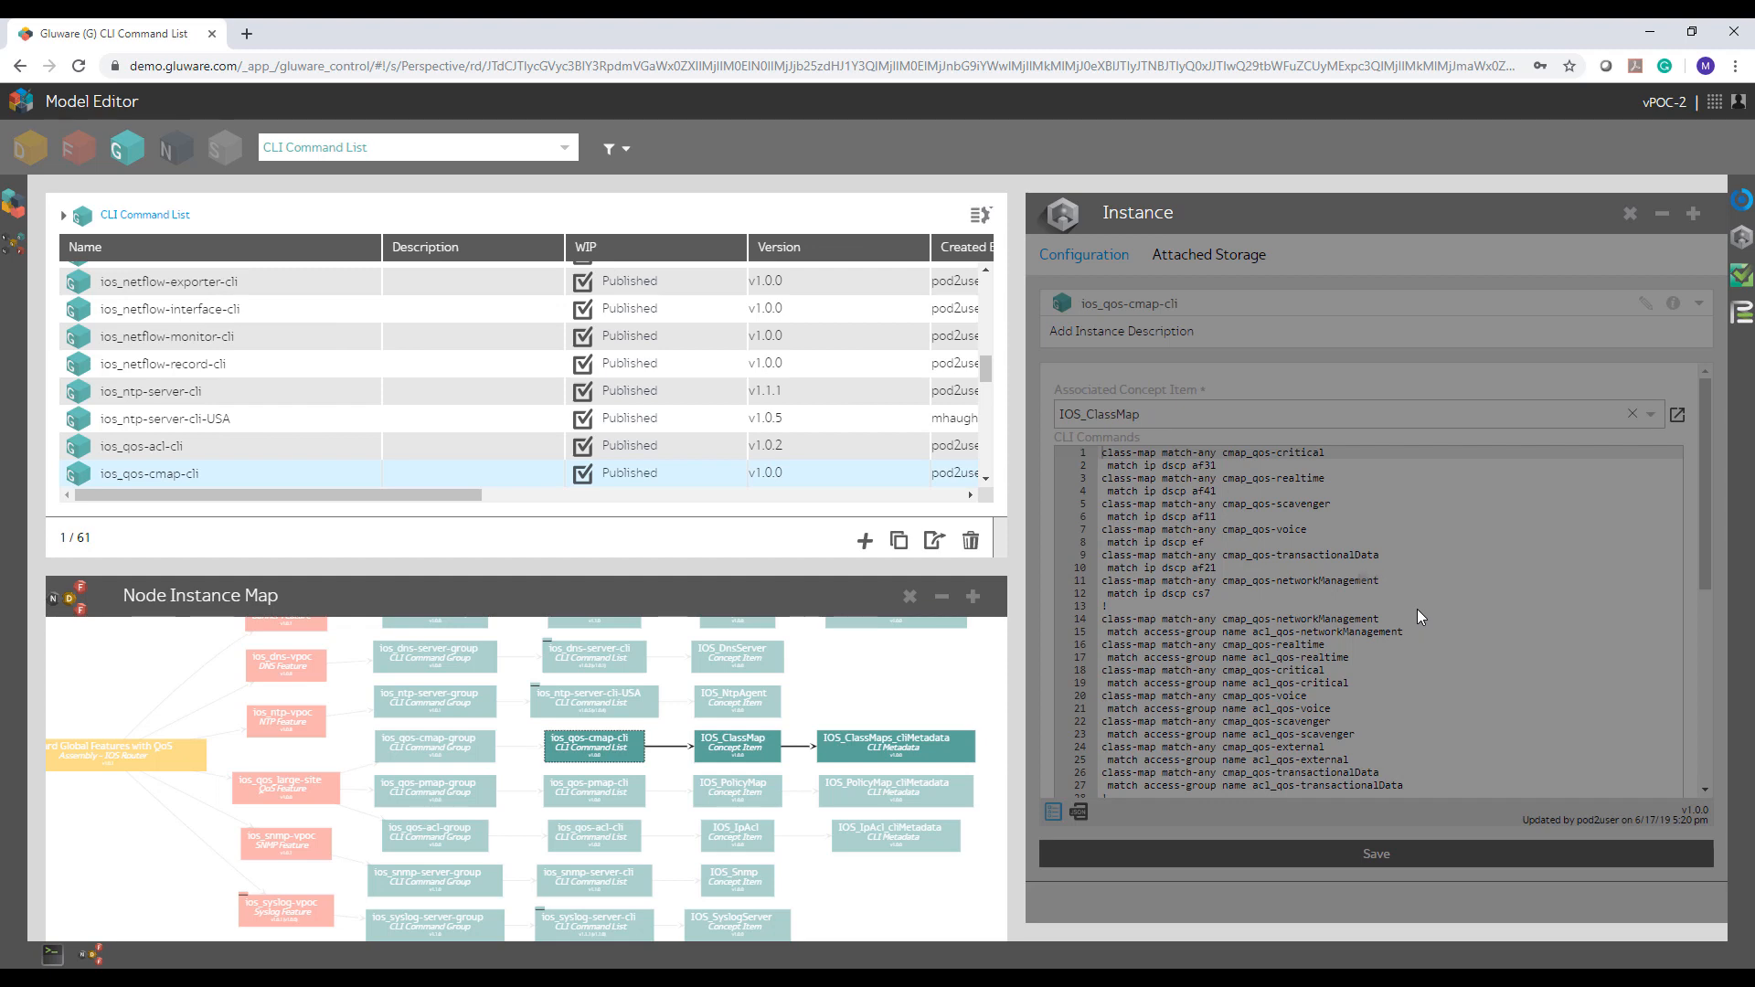
{"action": "scroll", "coordinate": [1431, 594], "scroll_direction": "down", "scroll_amount": 3}
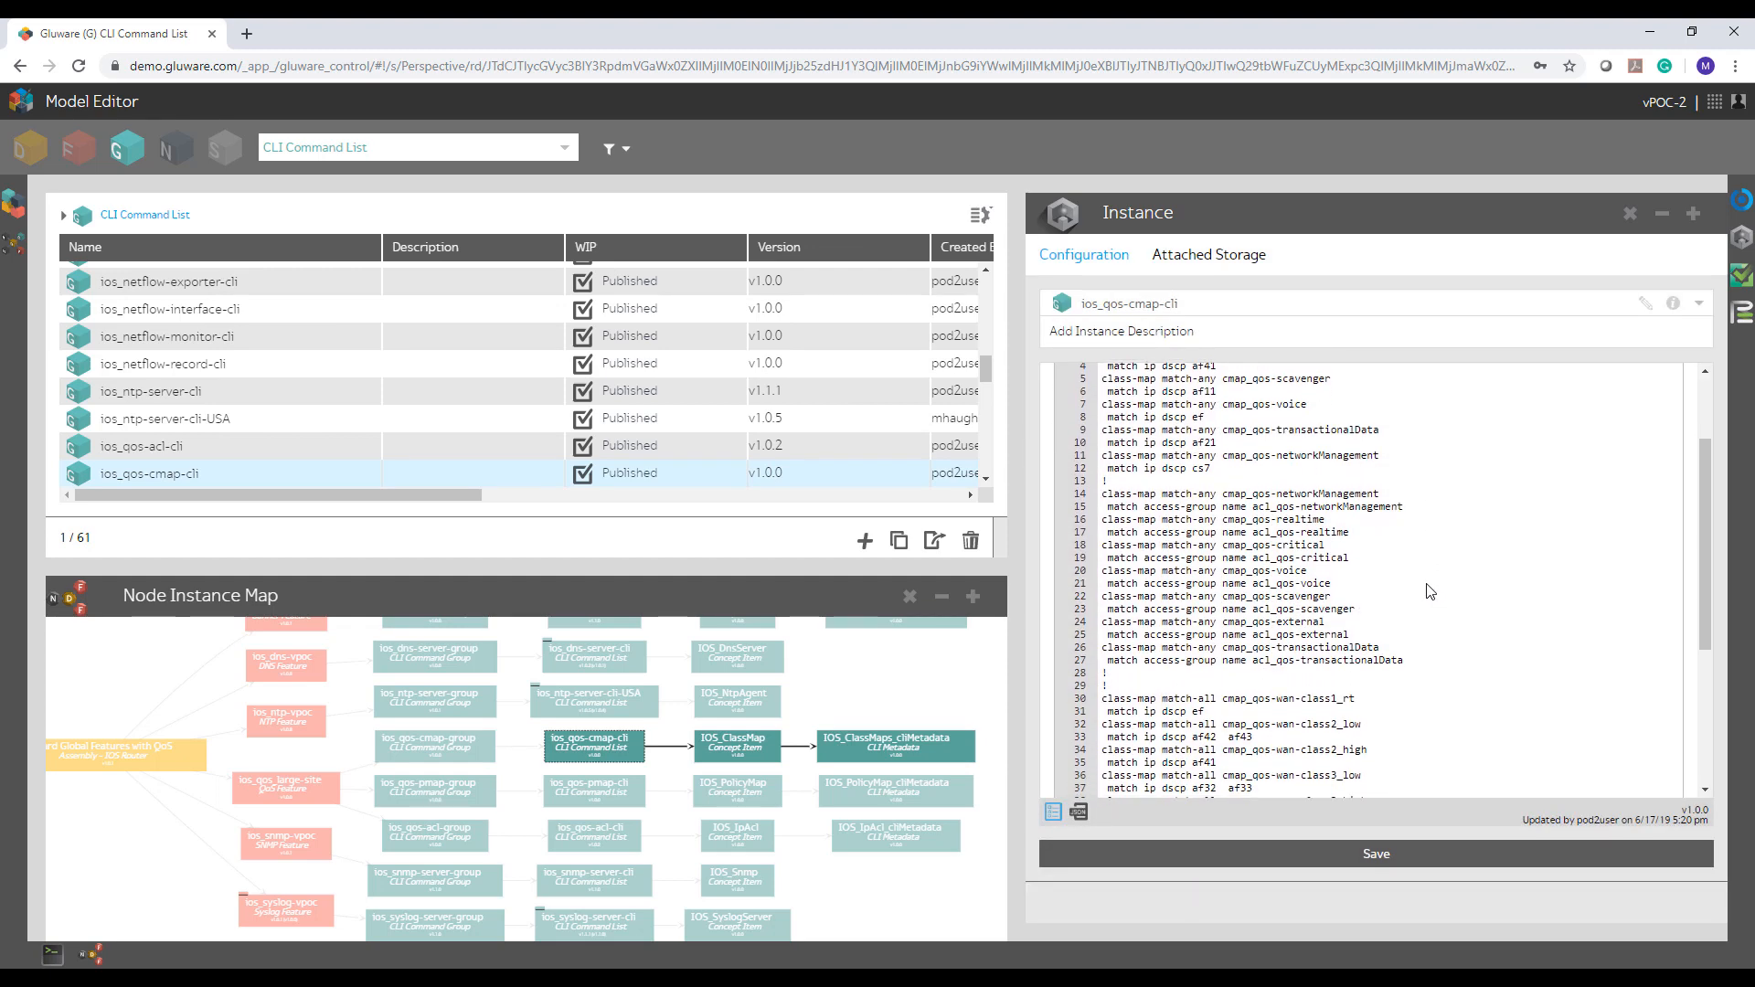
{"action": "scroll", "coordinate": [1430, 592], "scroll_direction": "down", "scroll_amount": 5}
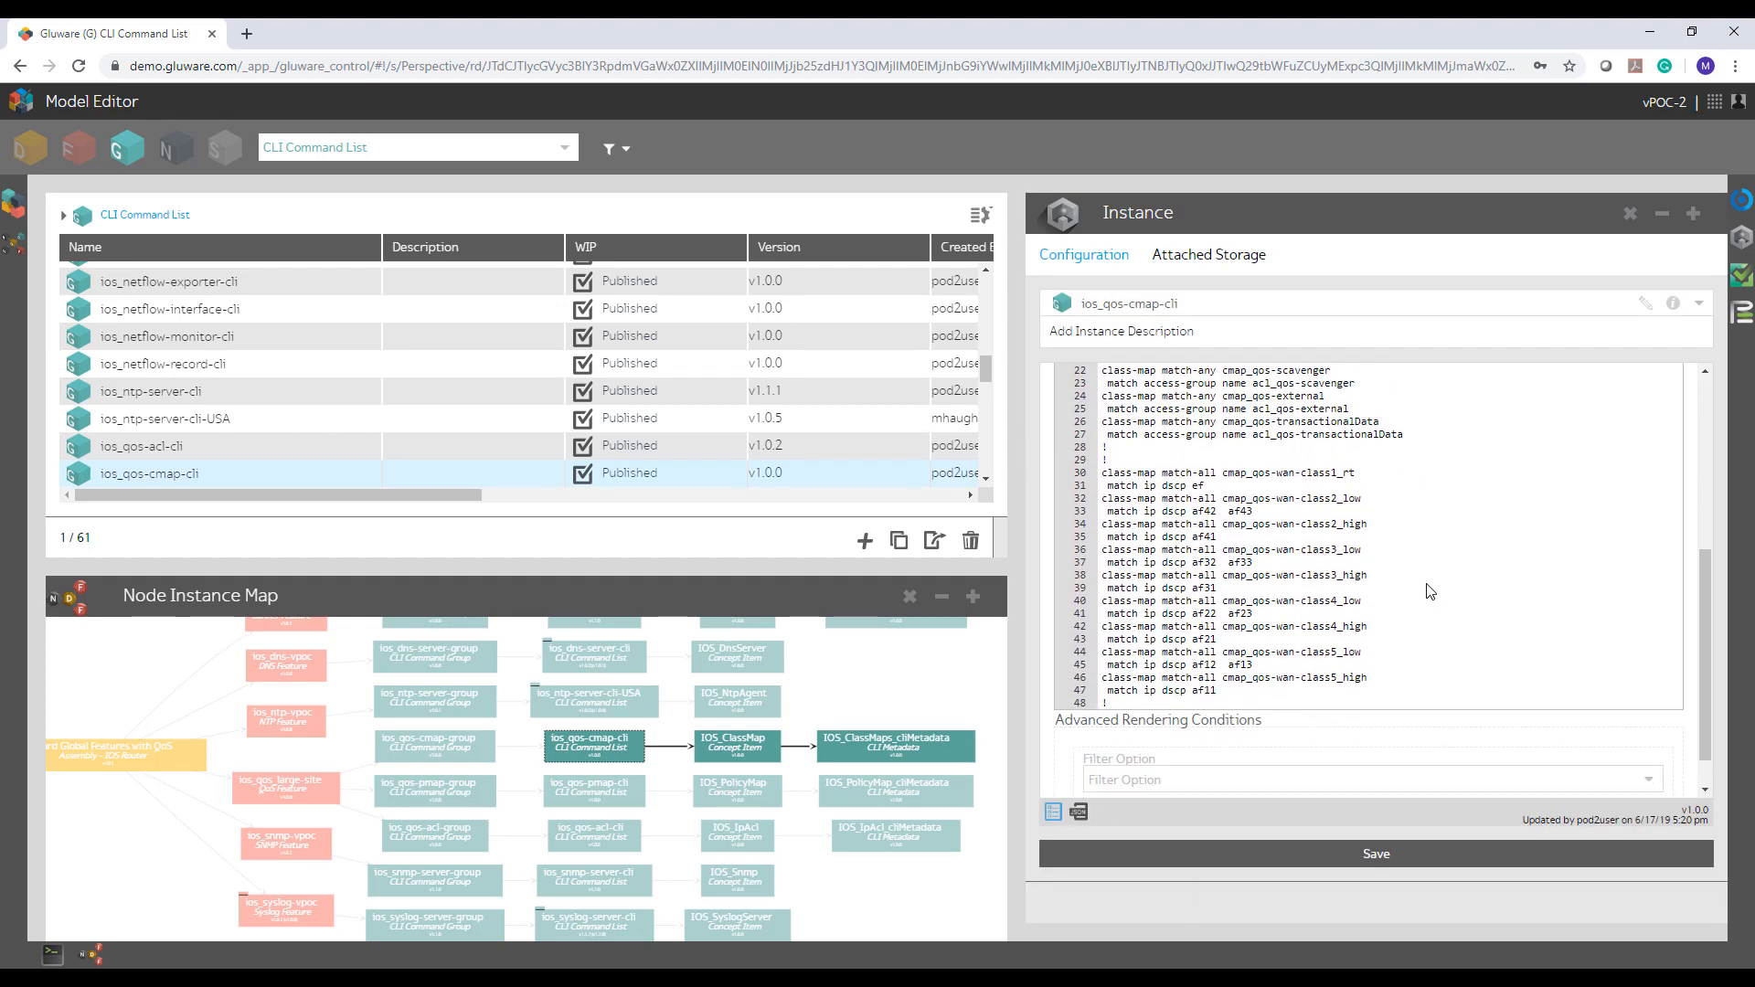
{"action": "scroll", "coordinate": [1430, 591], "scroll_direction": "up", "scroll_amount": 6}
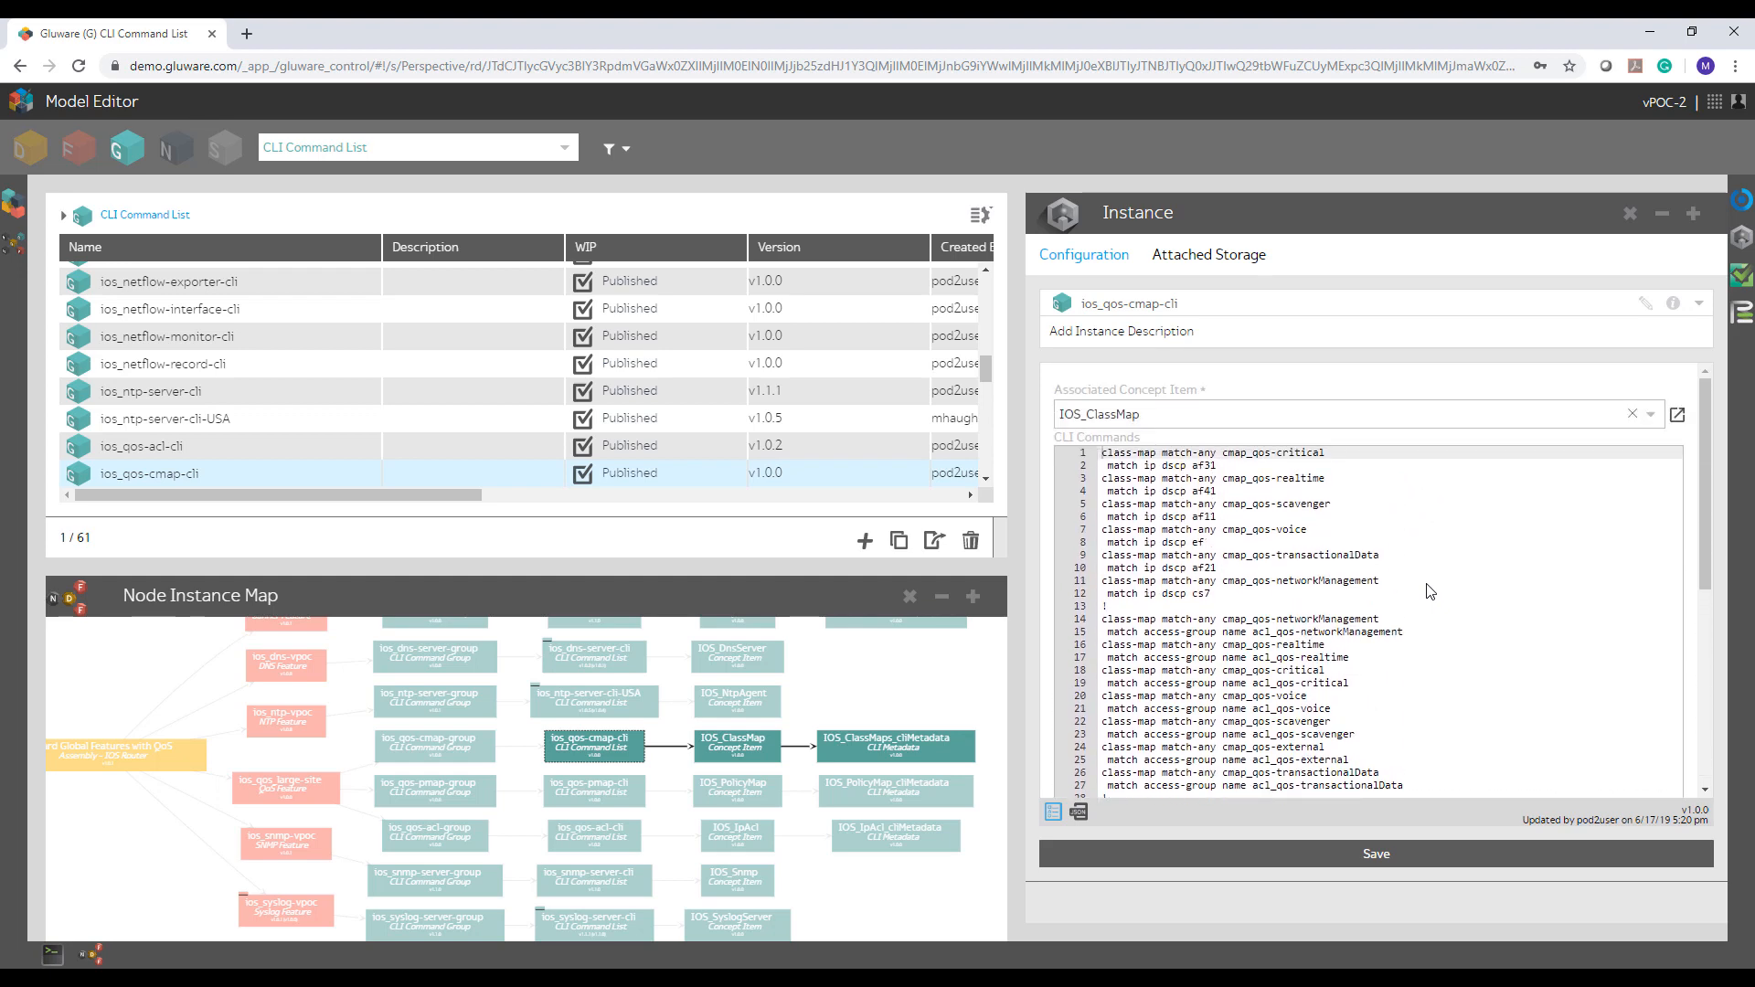
{"action": "left_click", "coordinate": [731, 742]}
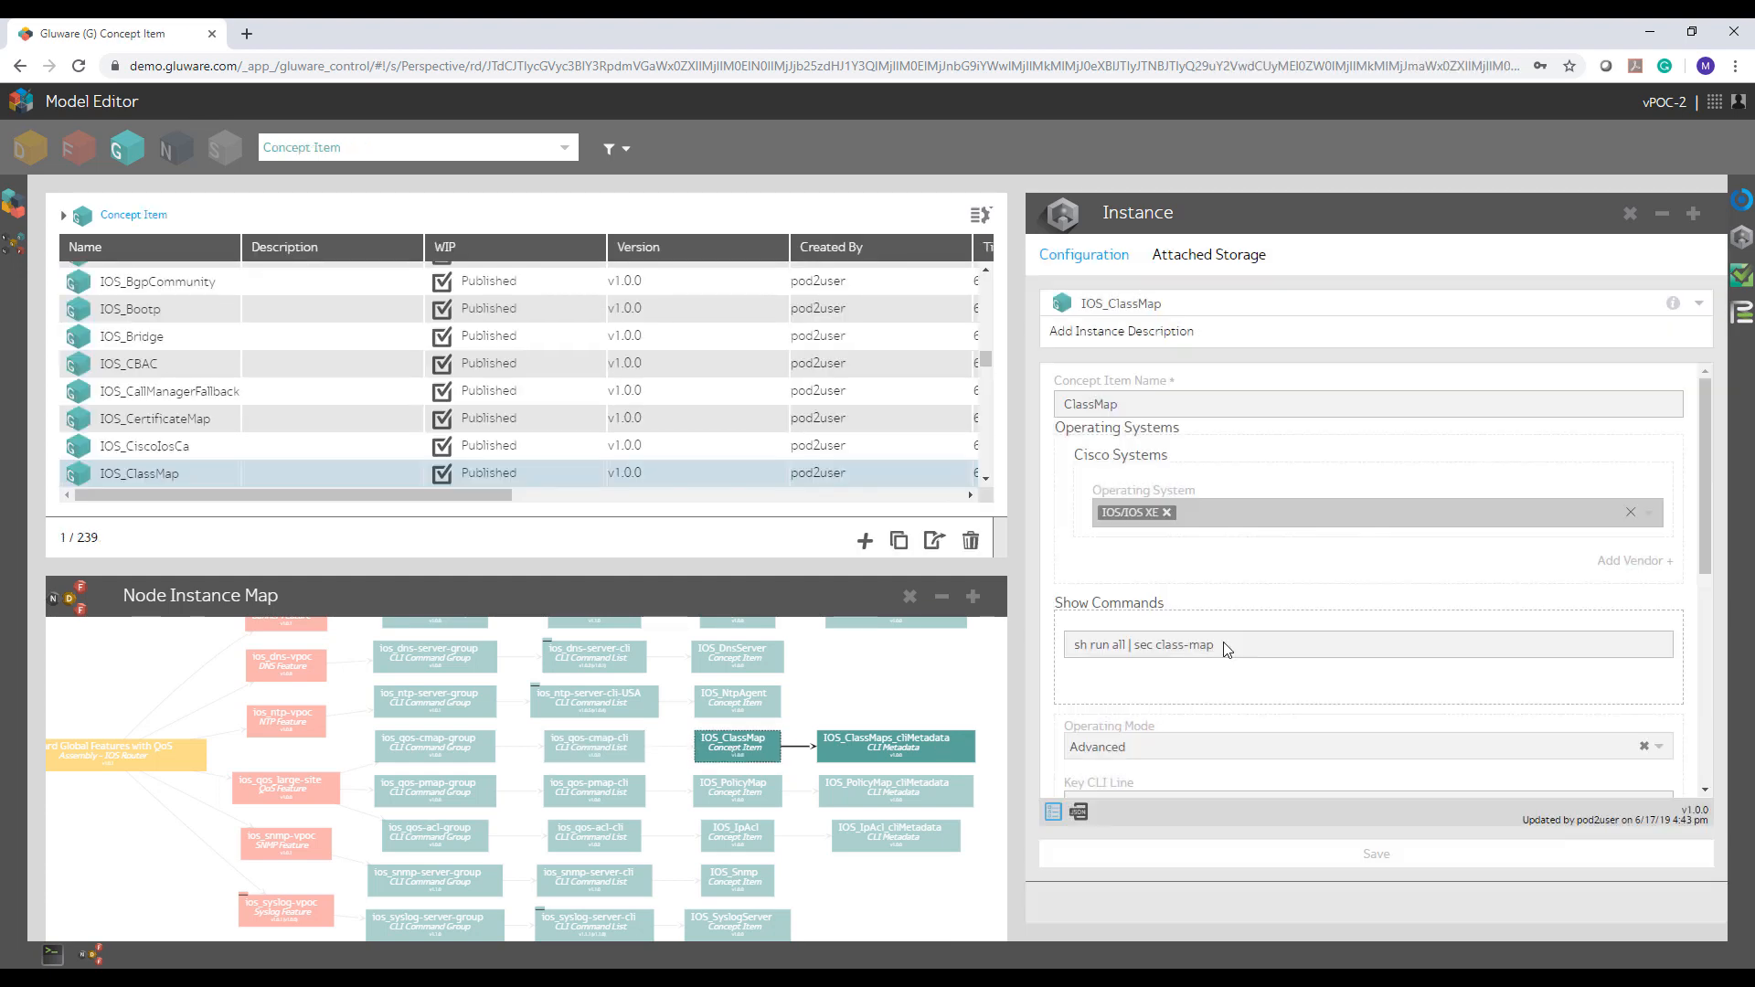
{"action": "left_click_drag", "start_coordinate": [1199, 640], "coordinate": [1061, 648]}
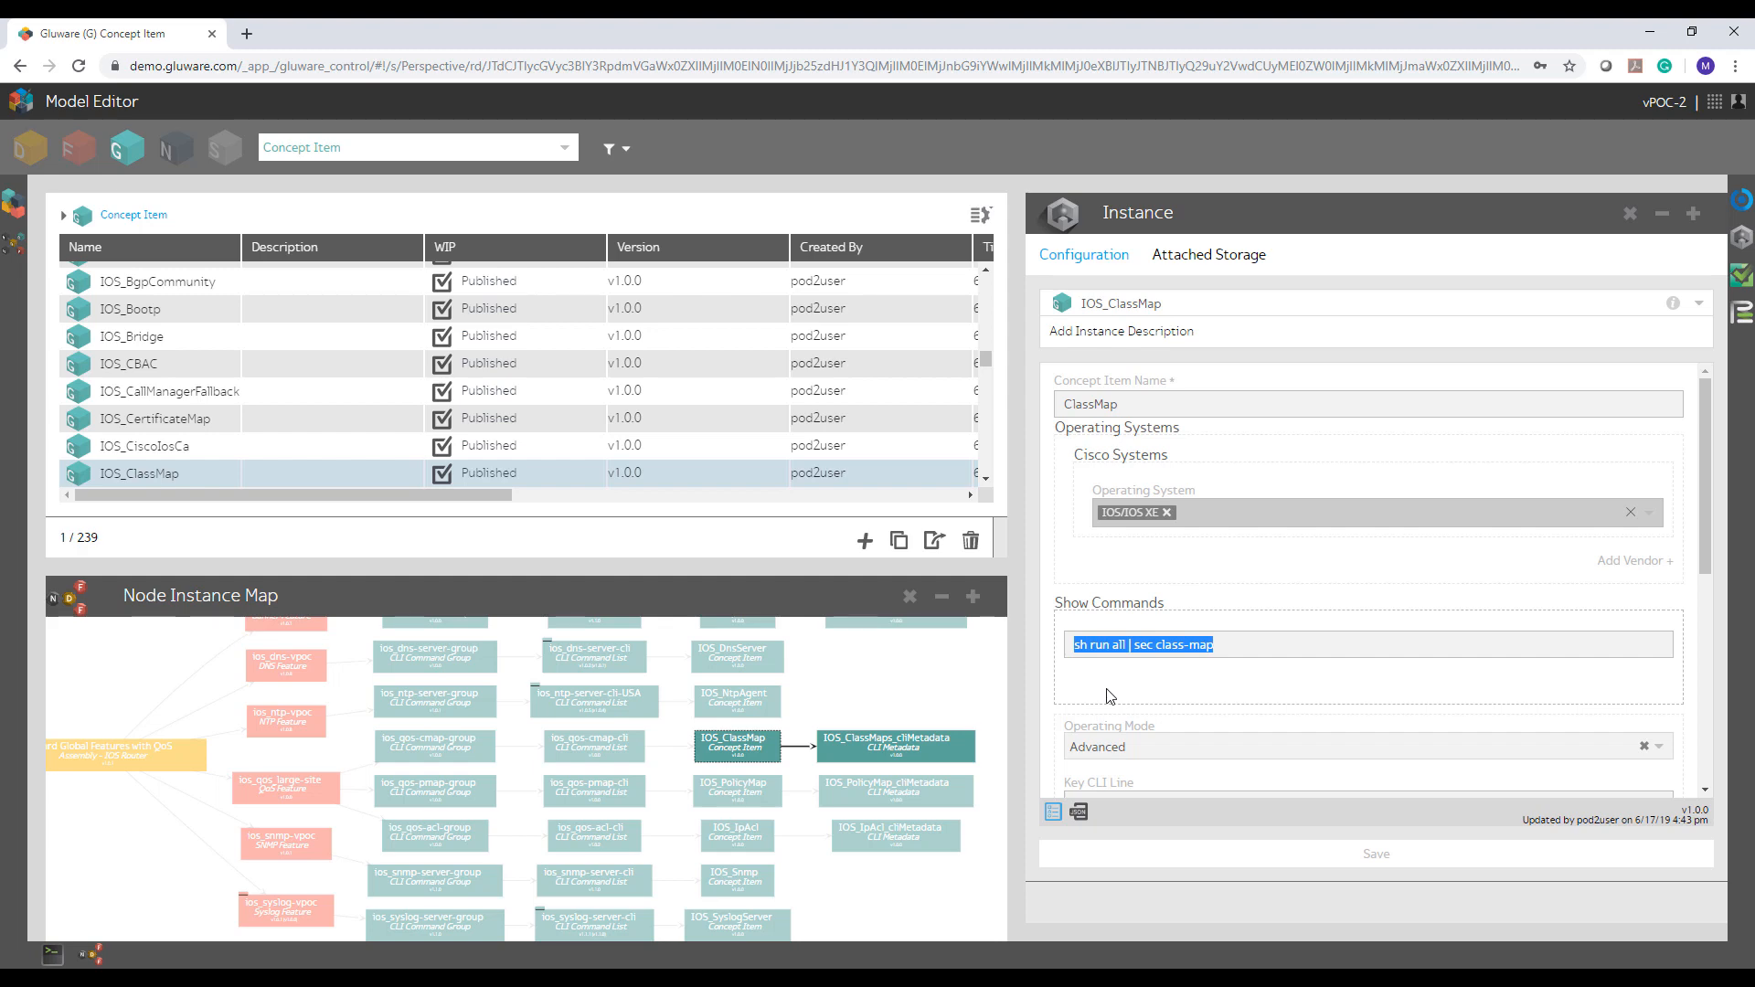
Step: Examine the ios_qos-pmap-cli commands, highlighting the $context.intf.bandwidth variable, and view the bandwidth configuration of the ios_qos_large-site feature
{"action": "left_click", "coordinate": [605, 788]}
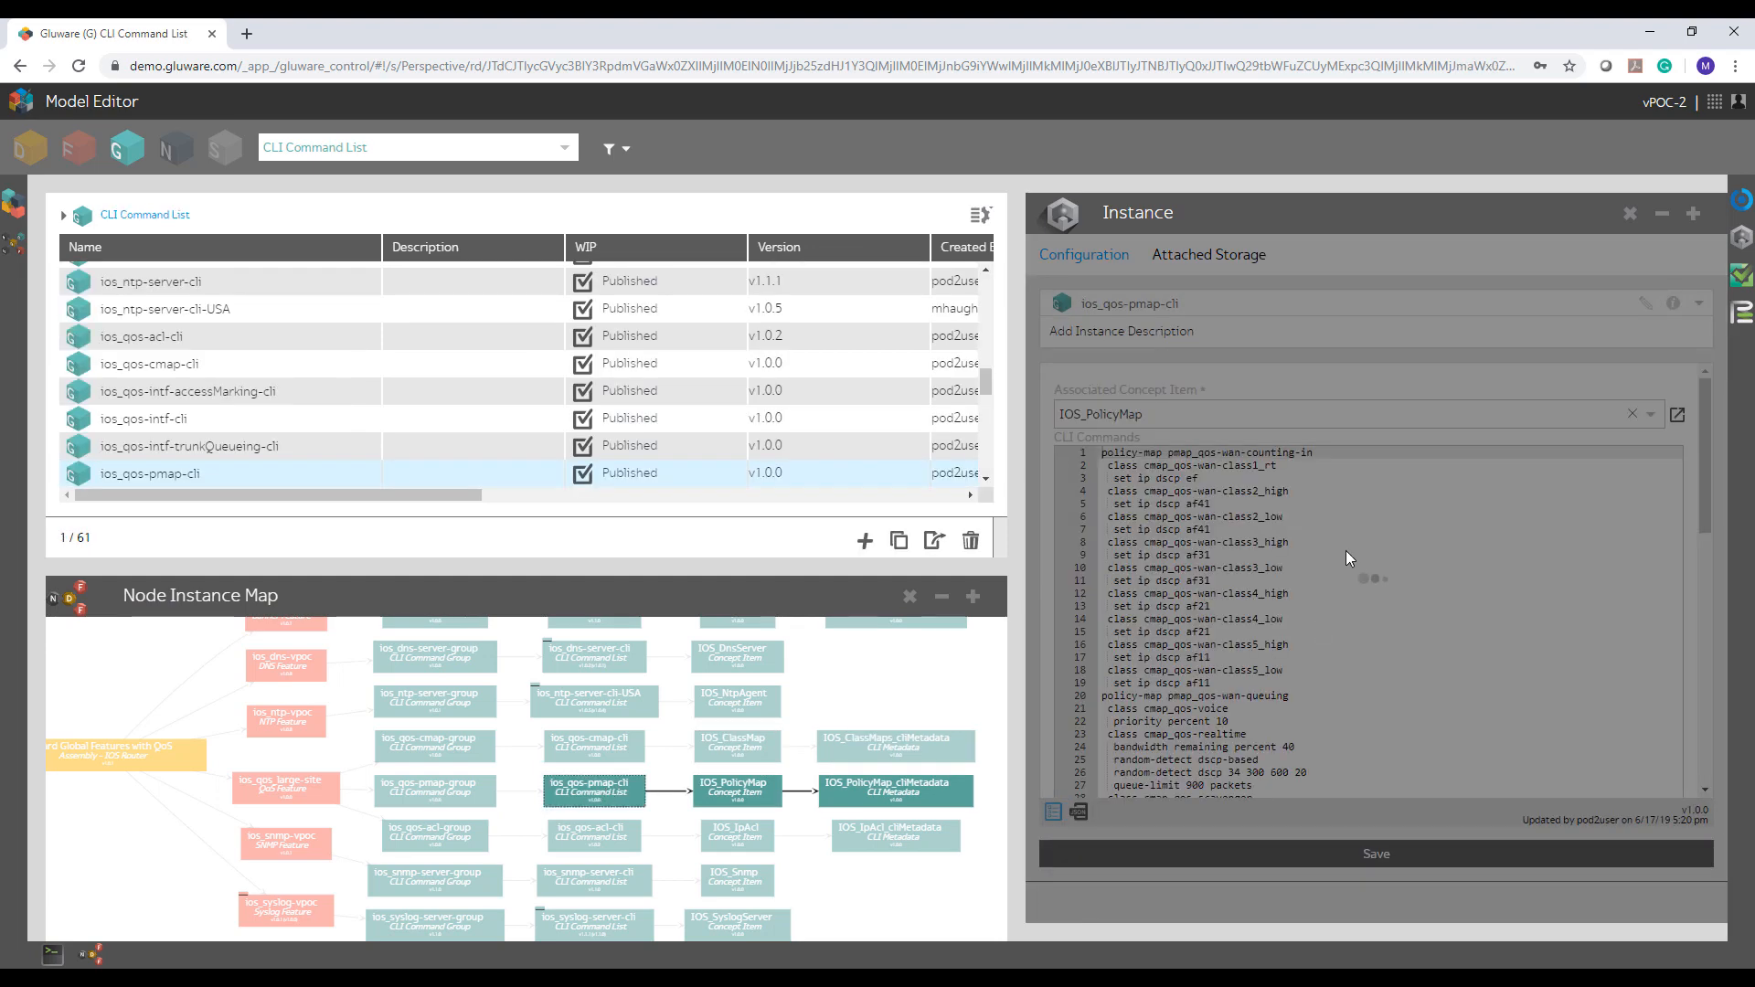
{"action": "scroll", "coordinate": [1346, 539], "scroll_direction": "down", "scroll_amount": 2}
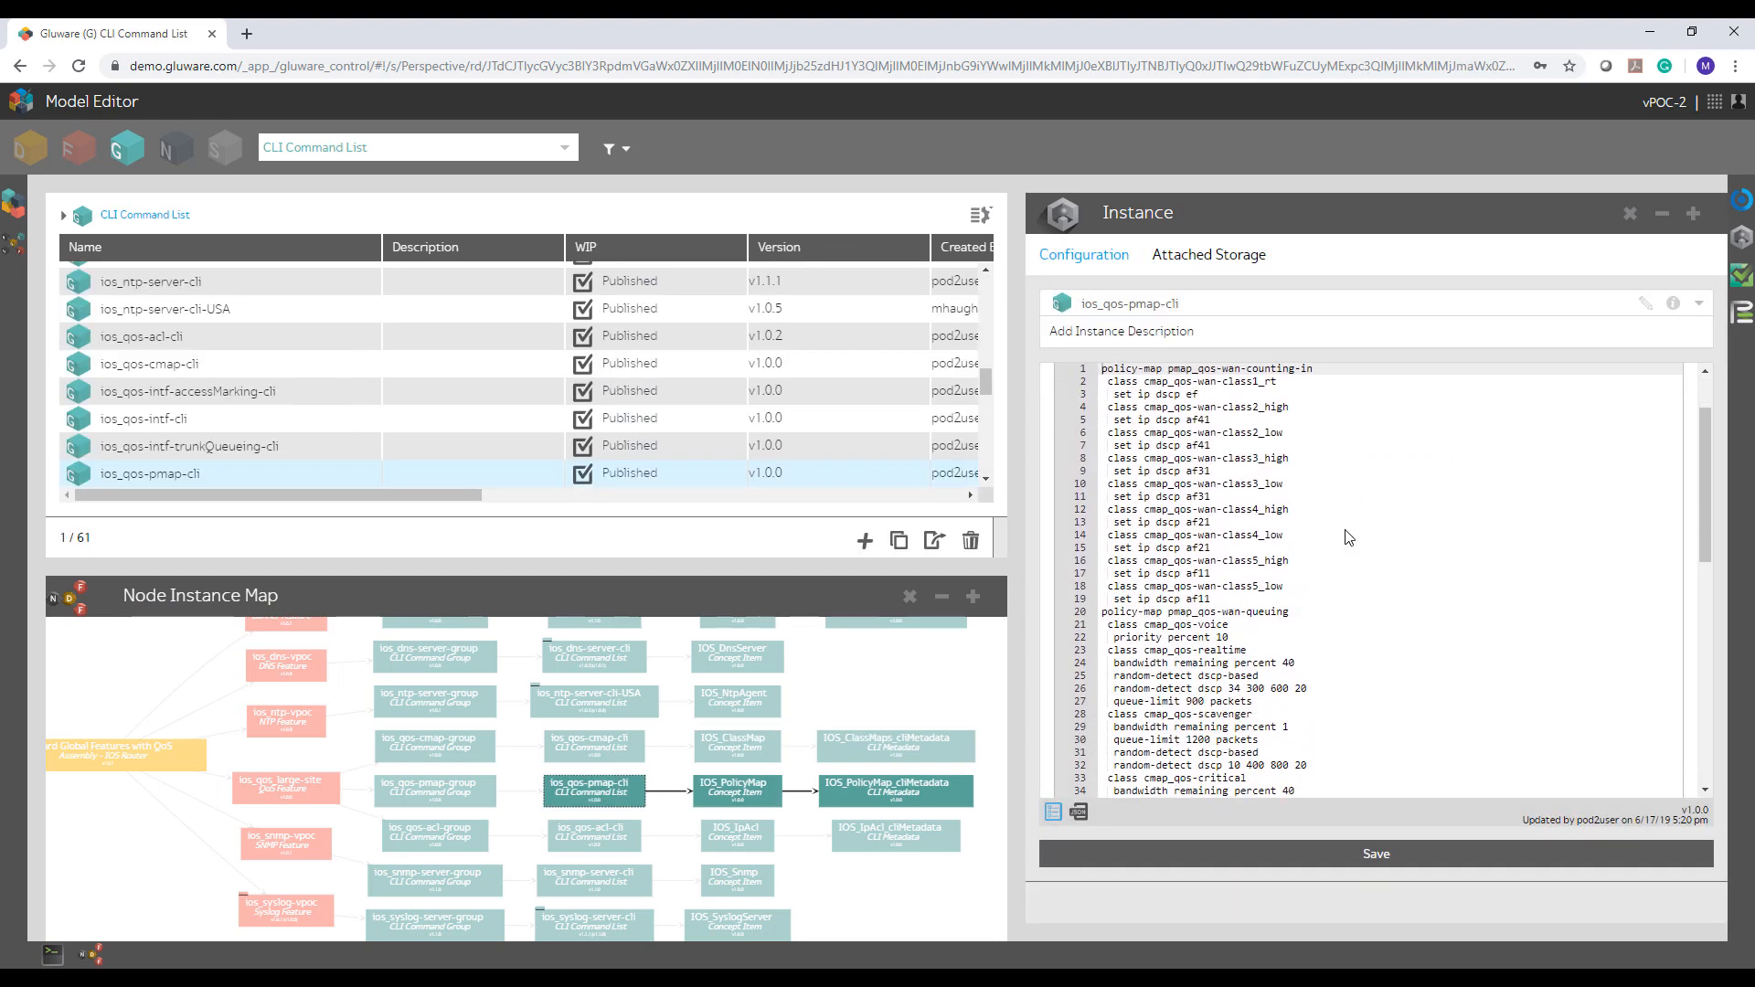
{"action": "scroll", "coordinate": [1345, 538], "scroll_direction": "down", "scroll_amount": 7}
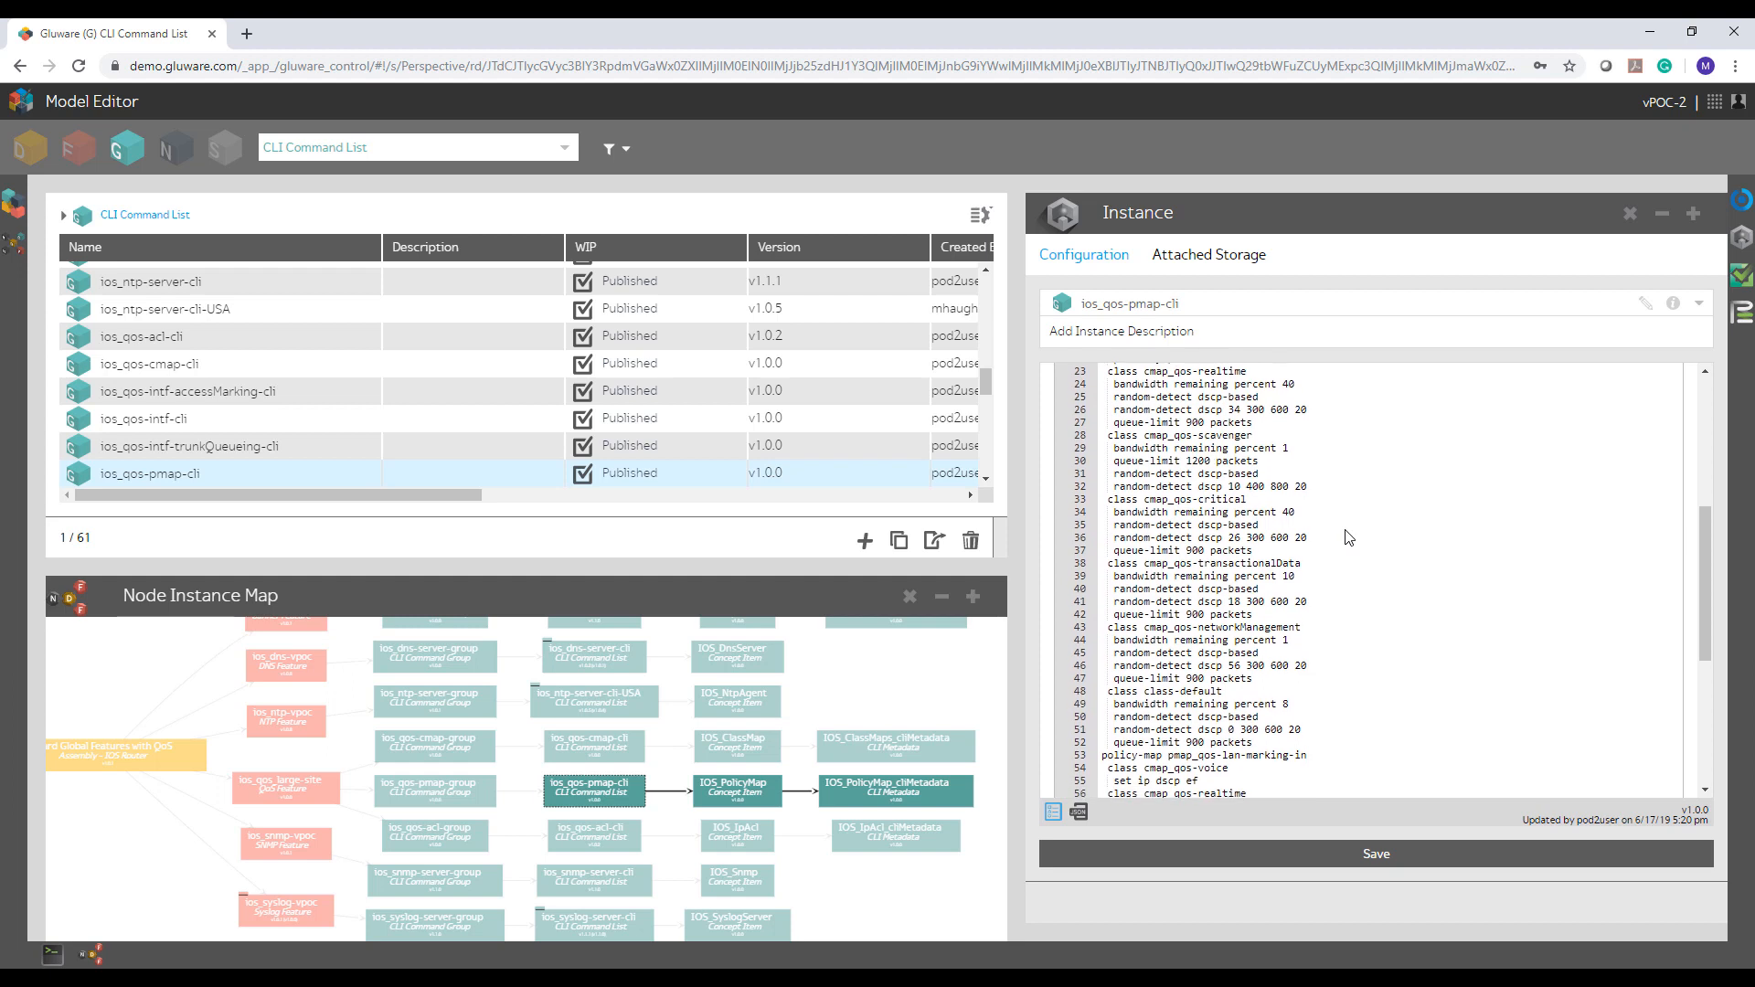
{"action": "scroll", "coordinate": [1346, 538], "scroll_direction": "down", "scroll_amount": 5}
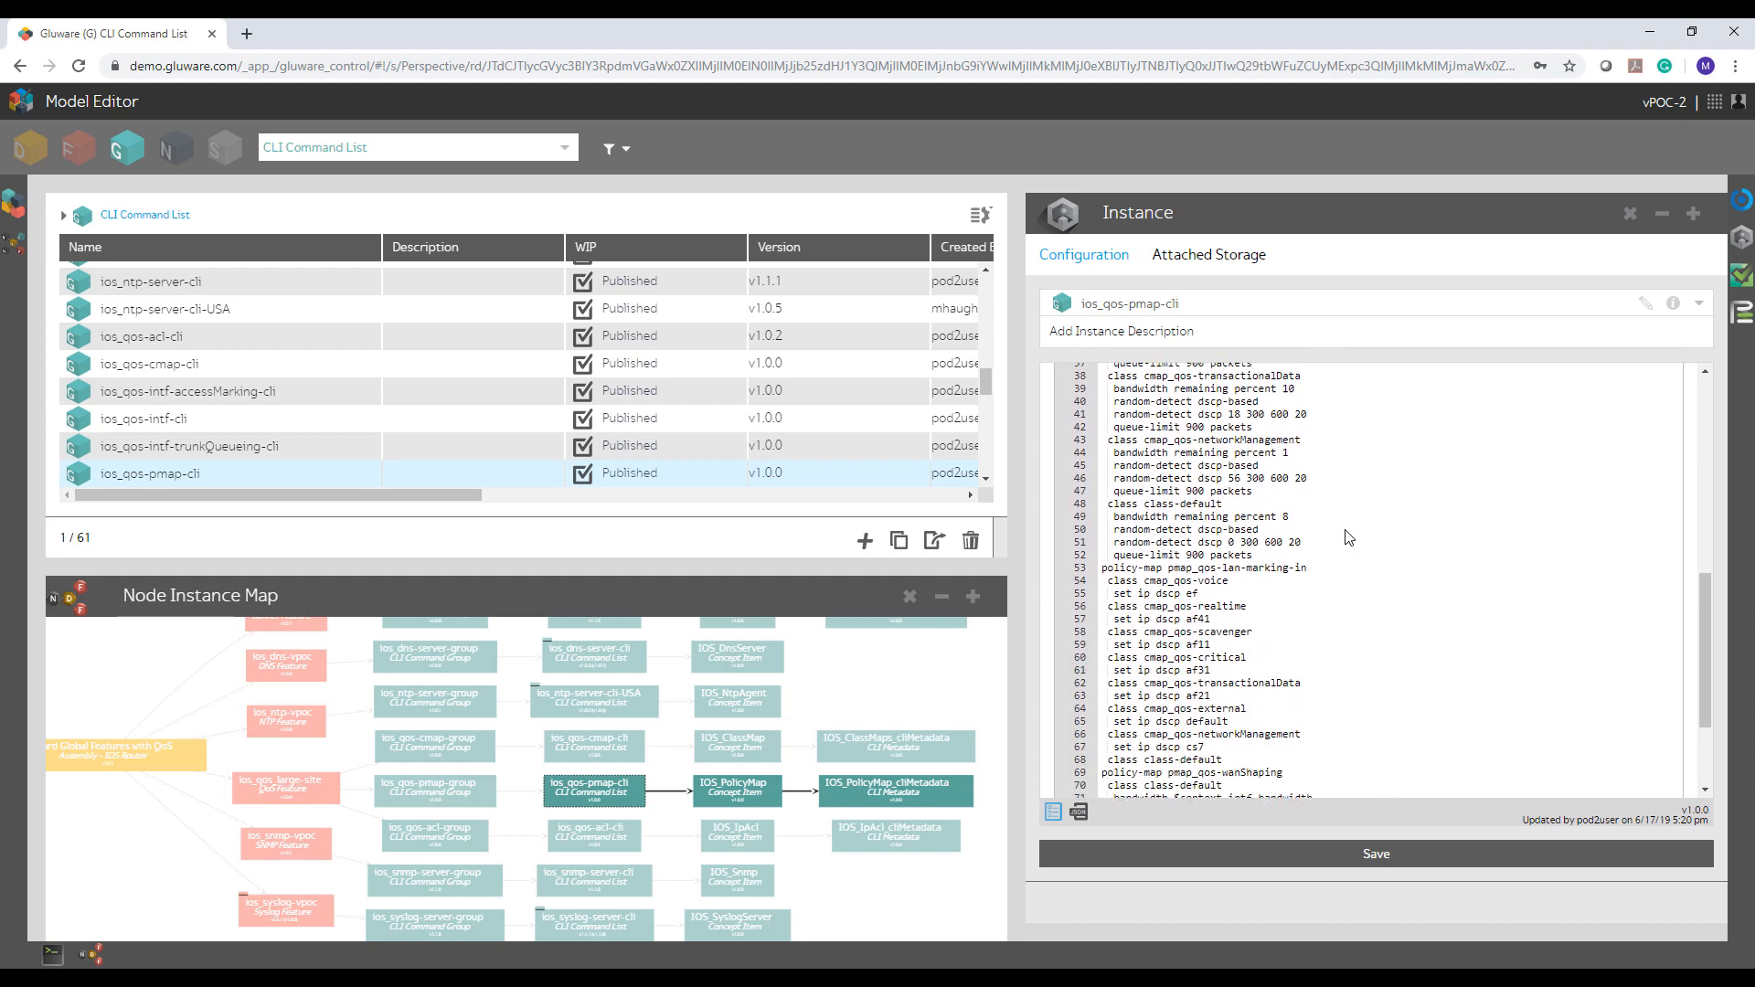
{"action": "scroll", "coordinate": [1346, 538], "scroll_direction": "down", "scroll_amount": 6}
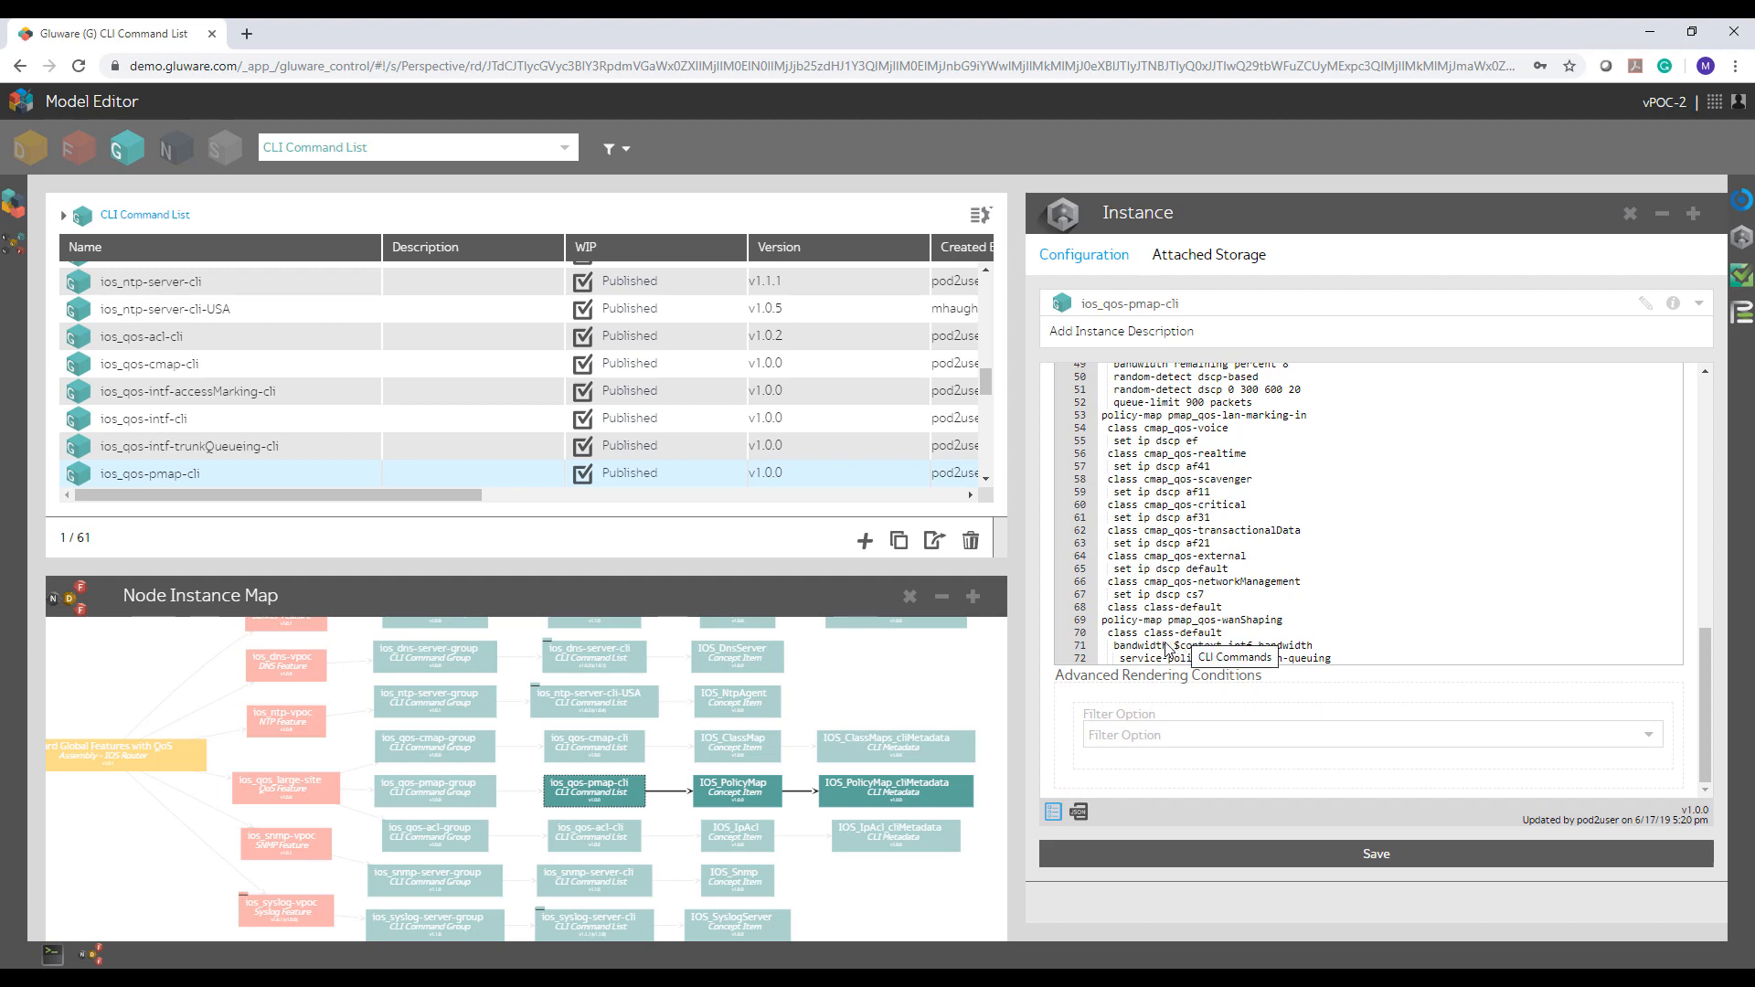
{"action": "left_click_drag", "start_coordinate": [1174, 646], "coordinate": [1359, 652]}
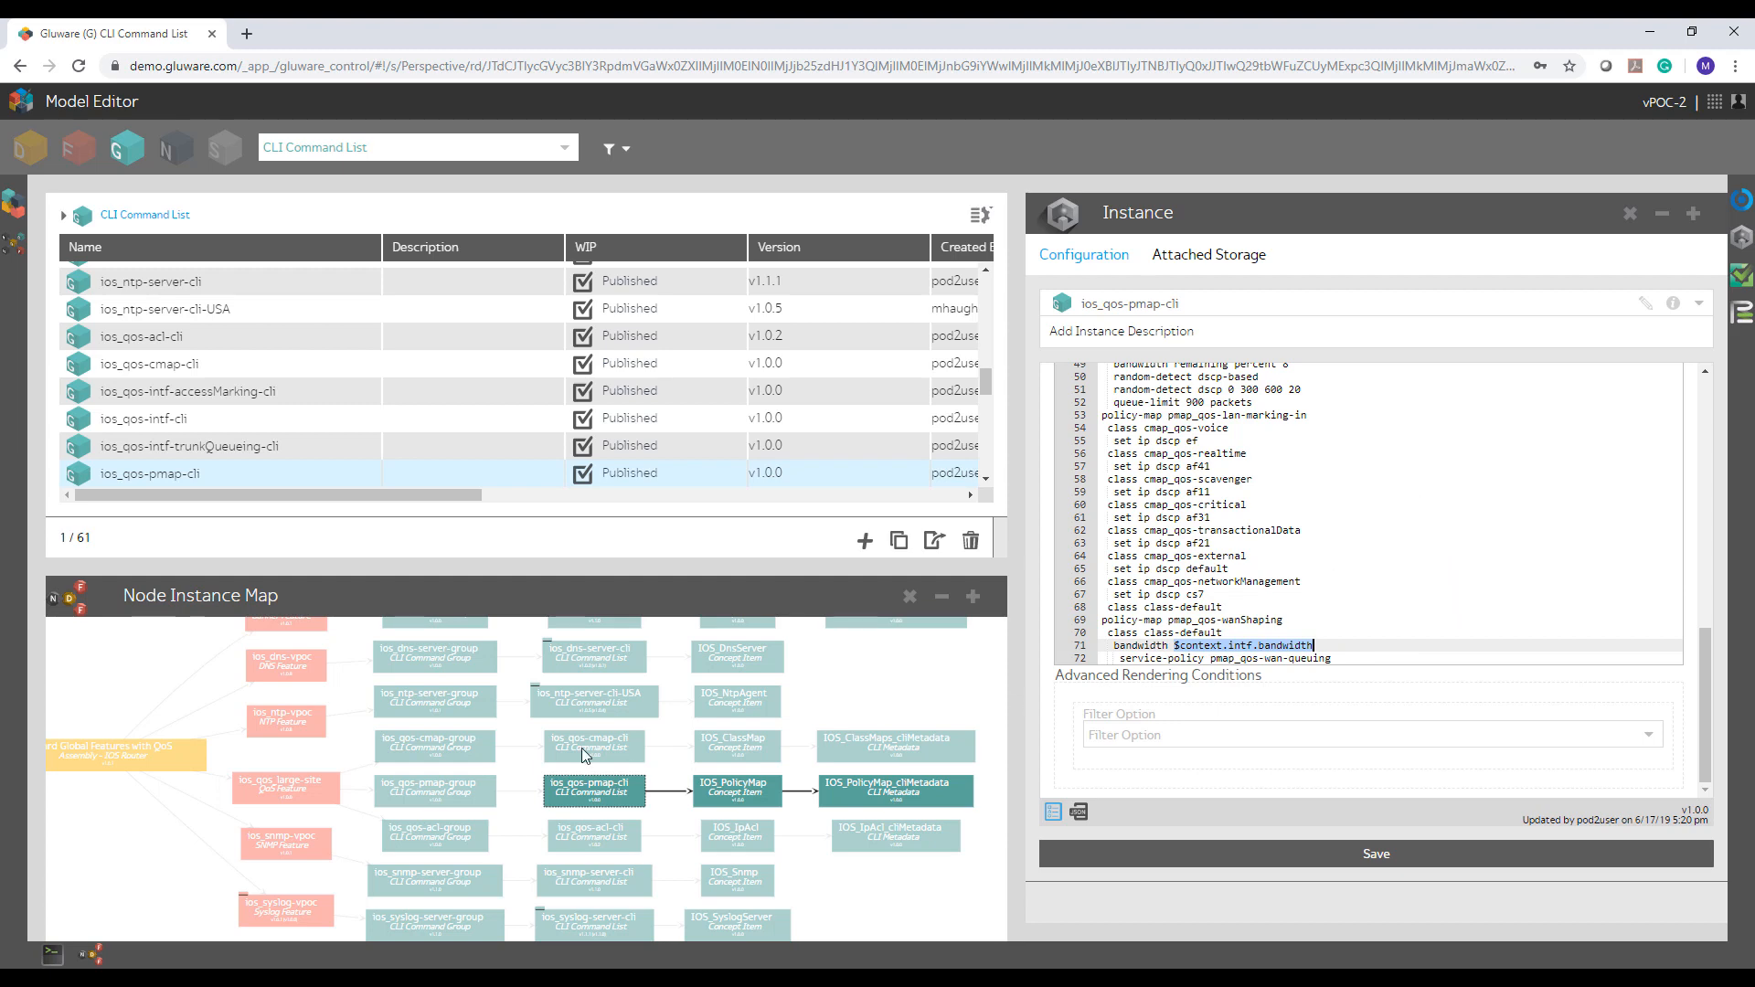
{"action": "left_click", "coordinate": [285, 784]}
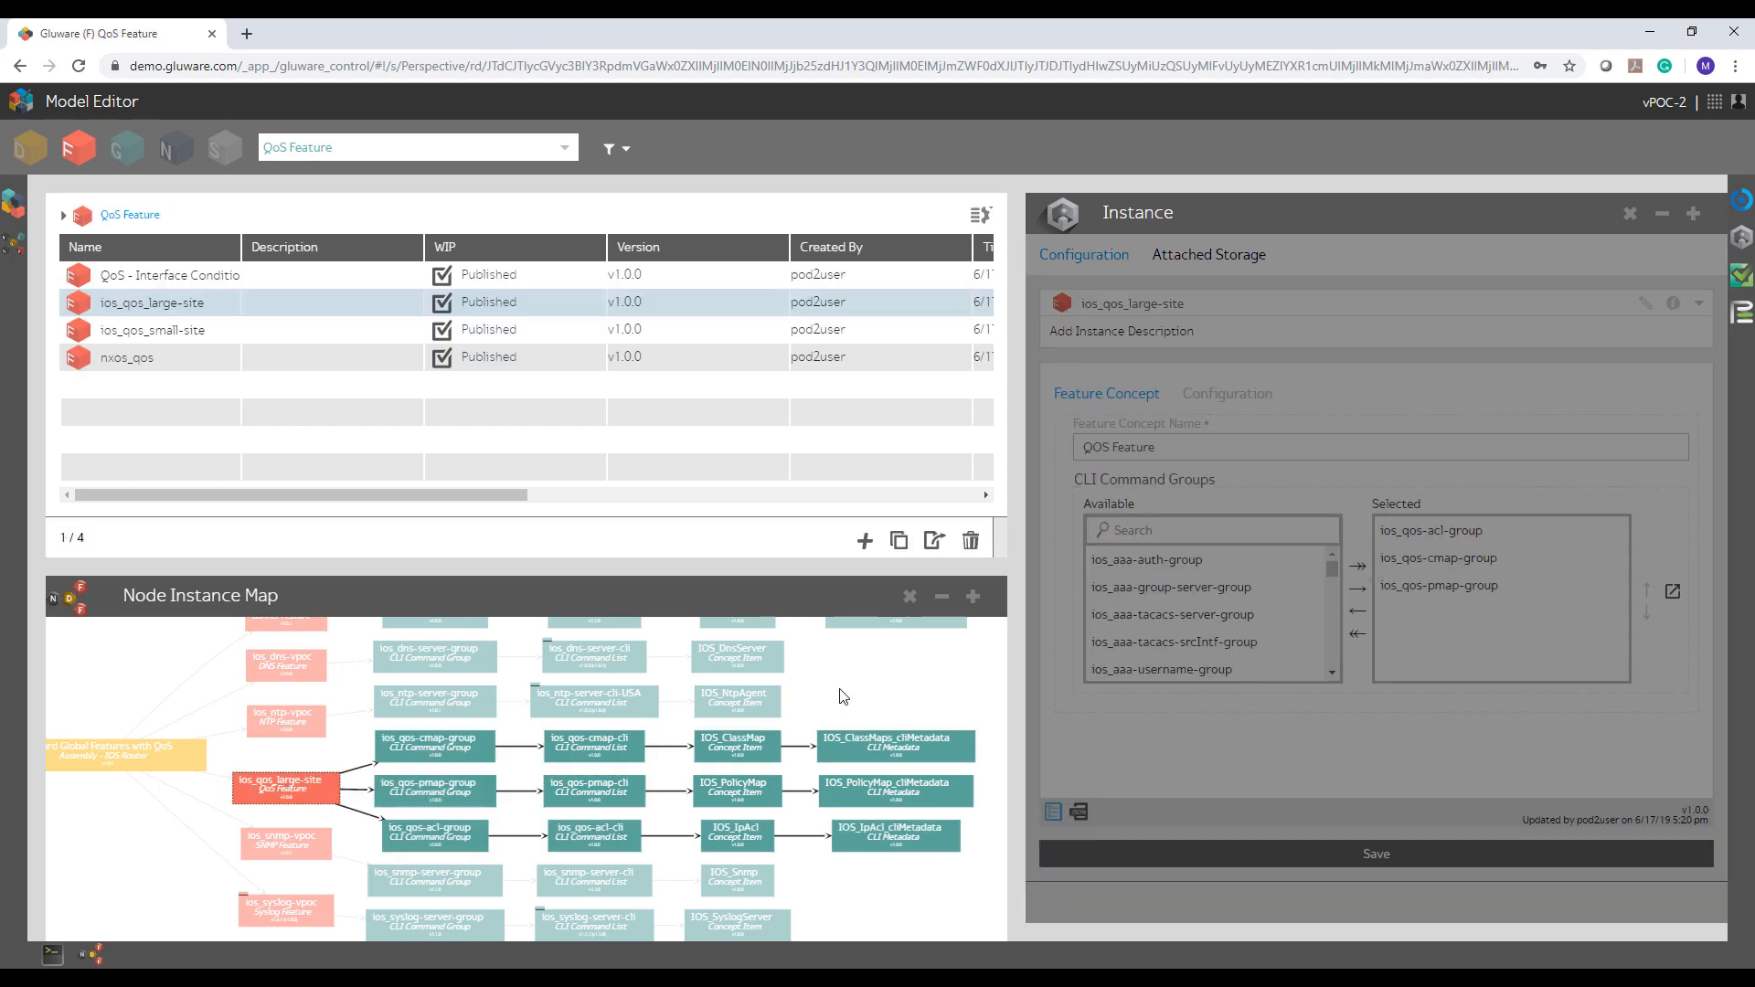
{"action": "left_click", "coordinate": [1243, 396]}
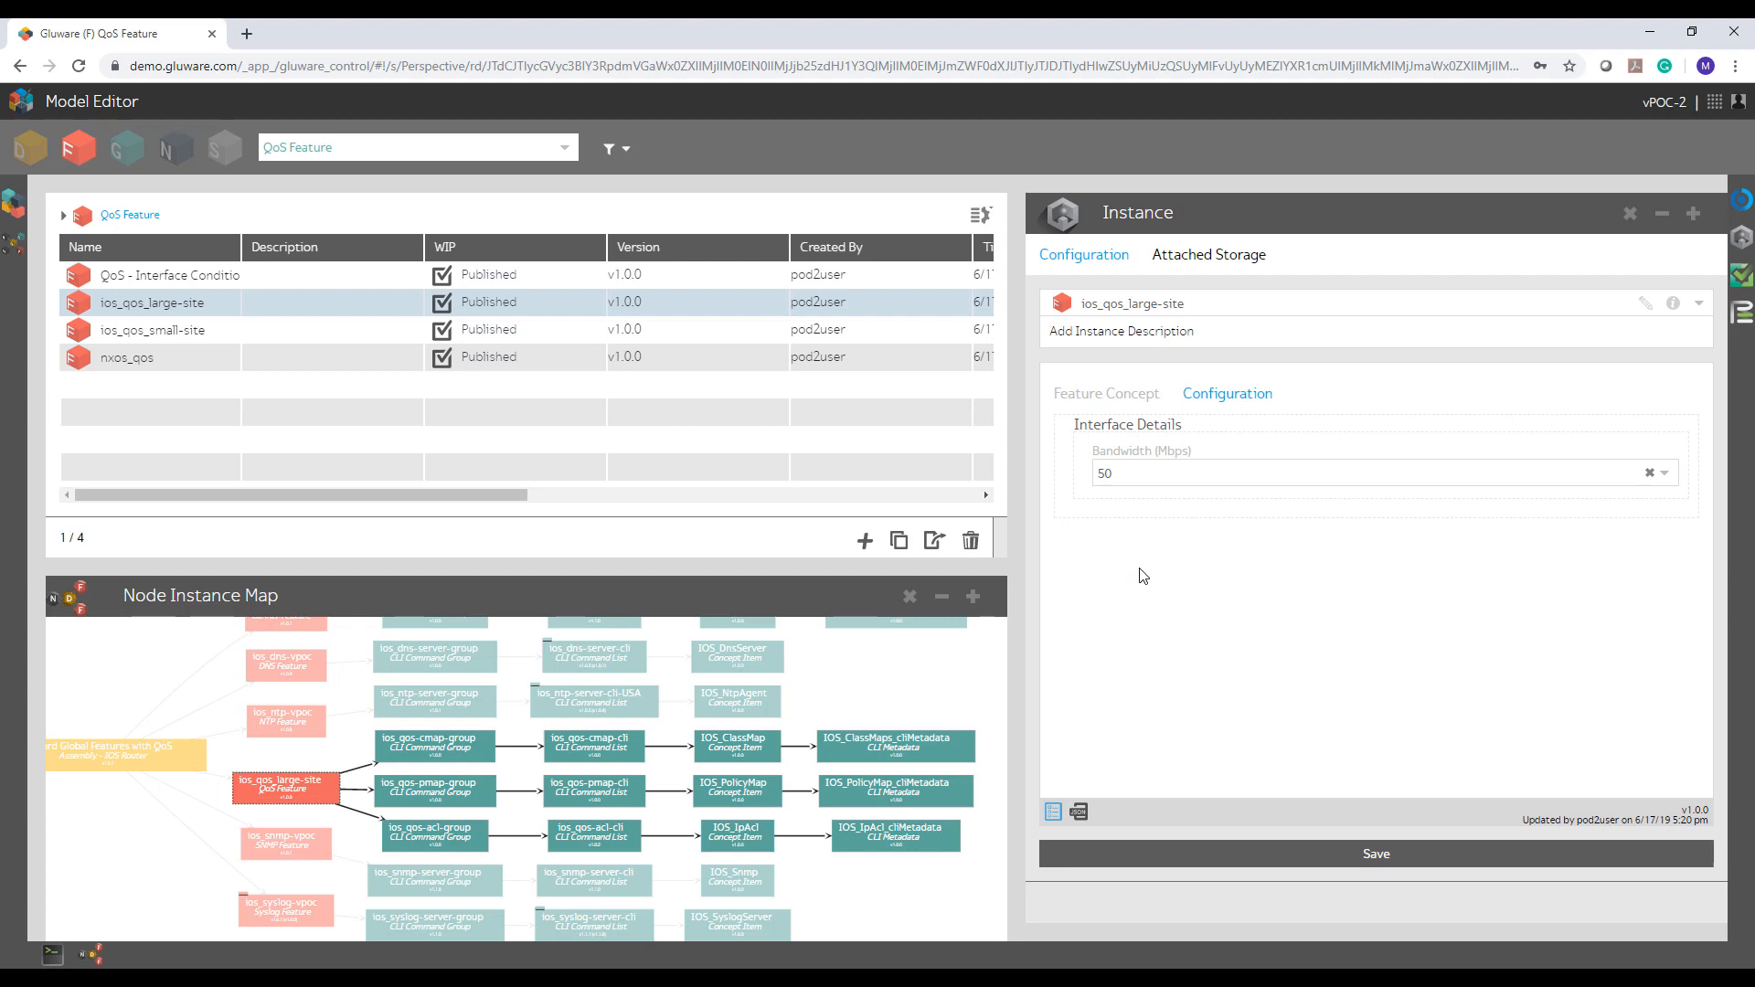
Step: Examine the access-list commands in ios_qos-acl-cli from start to end, and return to the ios_qos_large-site feature
{"action": "left_click", "coordinate": [599, 838]}
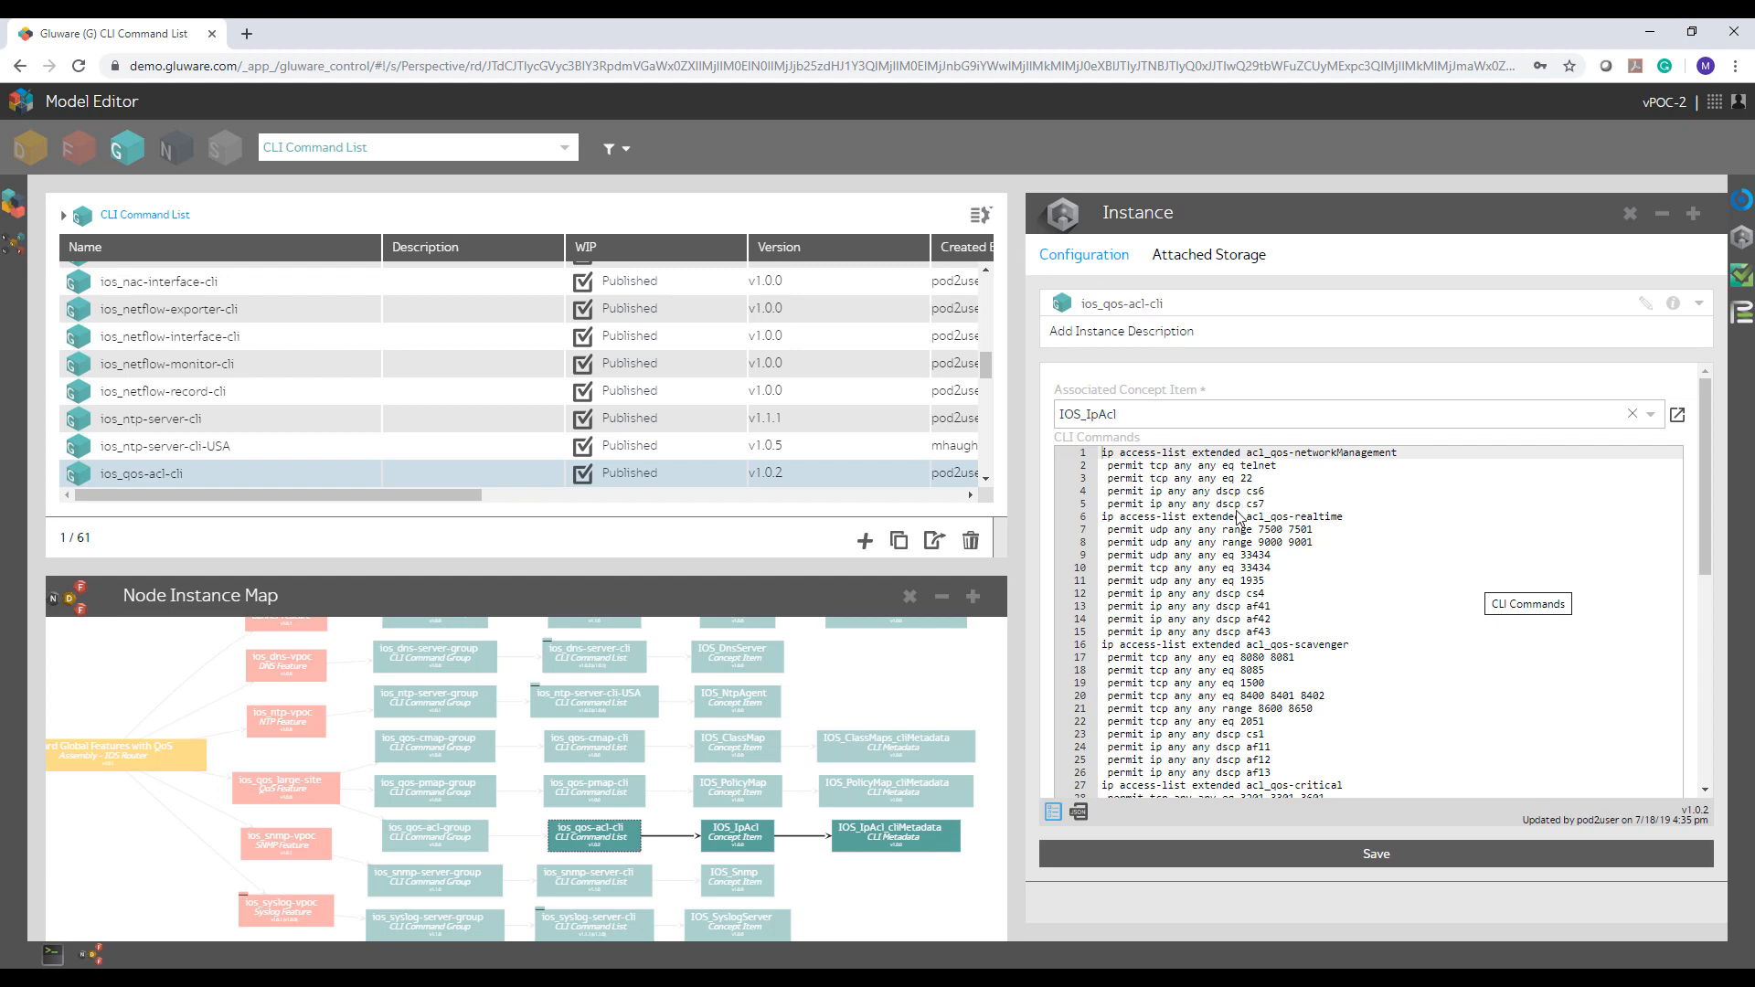
{"action": "scroll", "coordinate": [1238, 517], "scroll_direction": "down", "scroll_amount": 4}
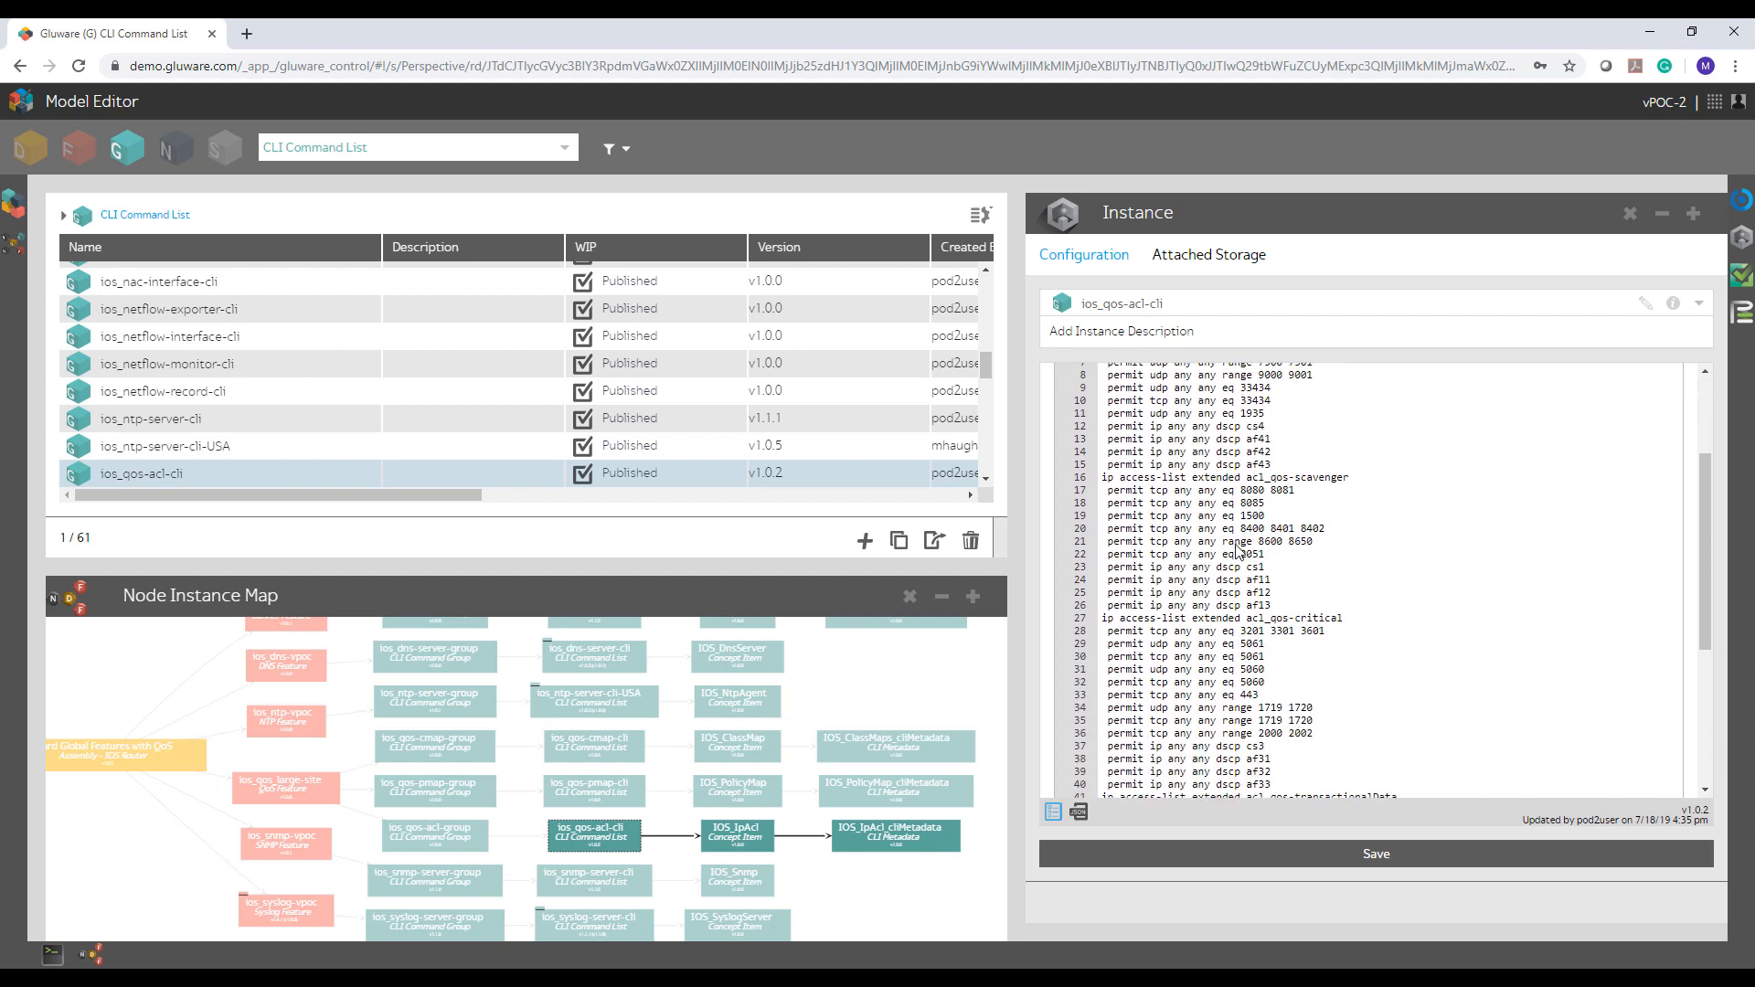
{"action": "scroll", "coordinate": [1238, 548], "scroll_direction": "down", "scroll_amount": 3}
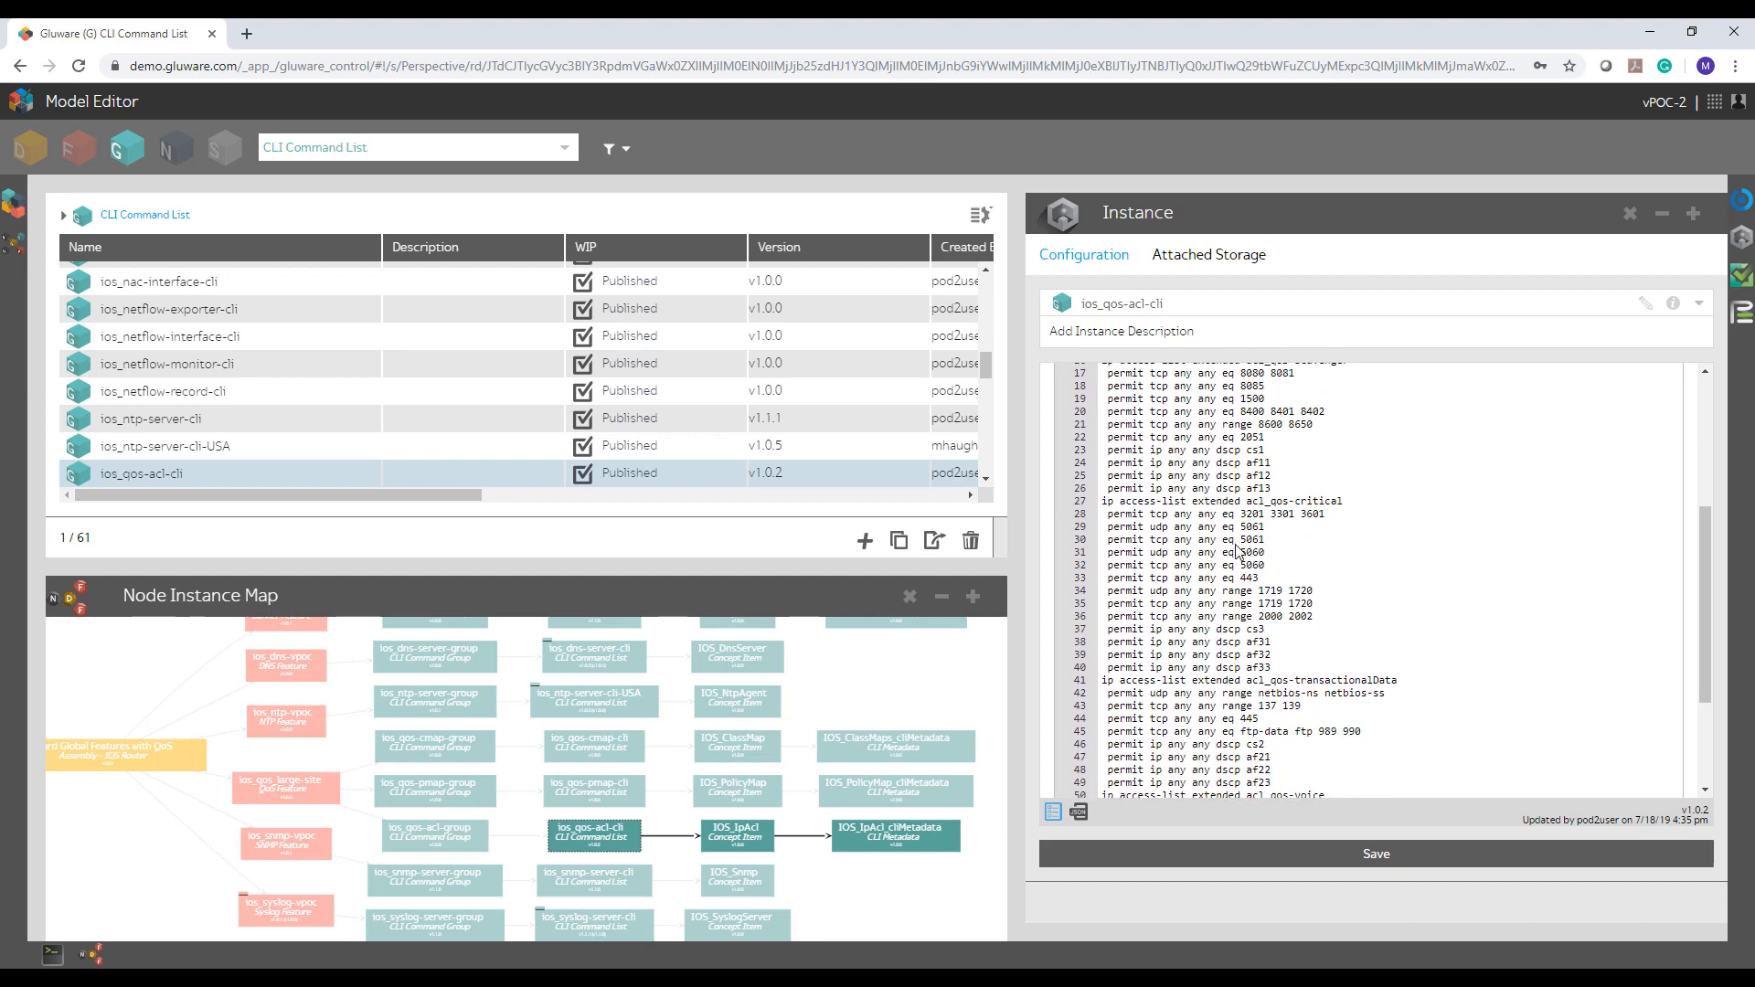
{"action": "scroll", "coordinate": [1237, 549], "scroll_direction": "down", "scroll_amount": 5}
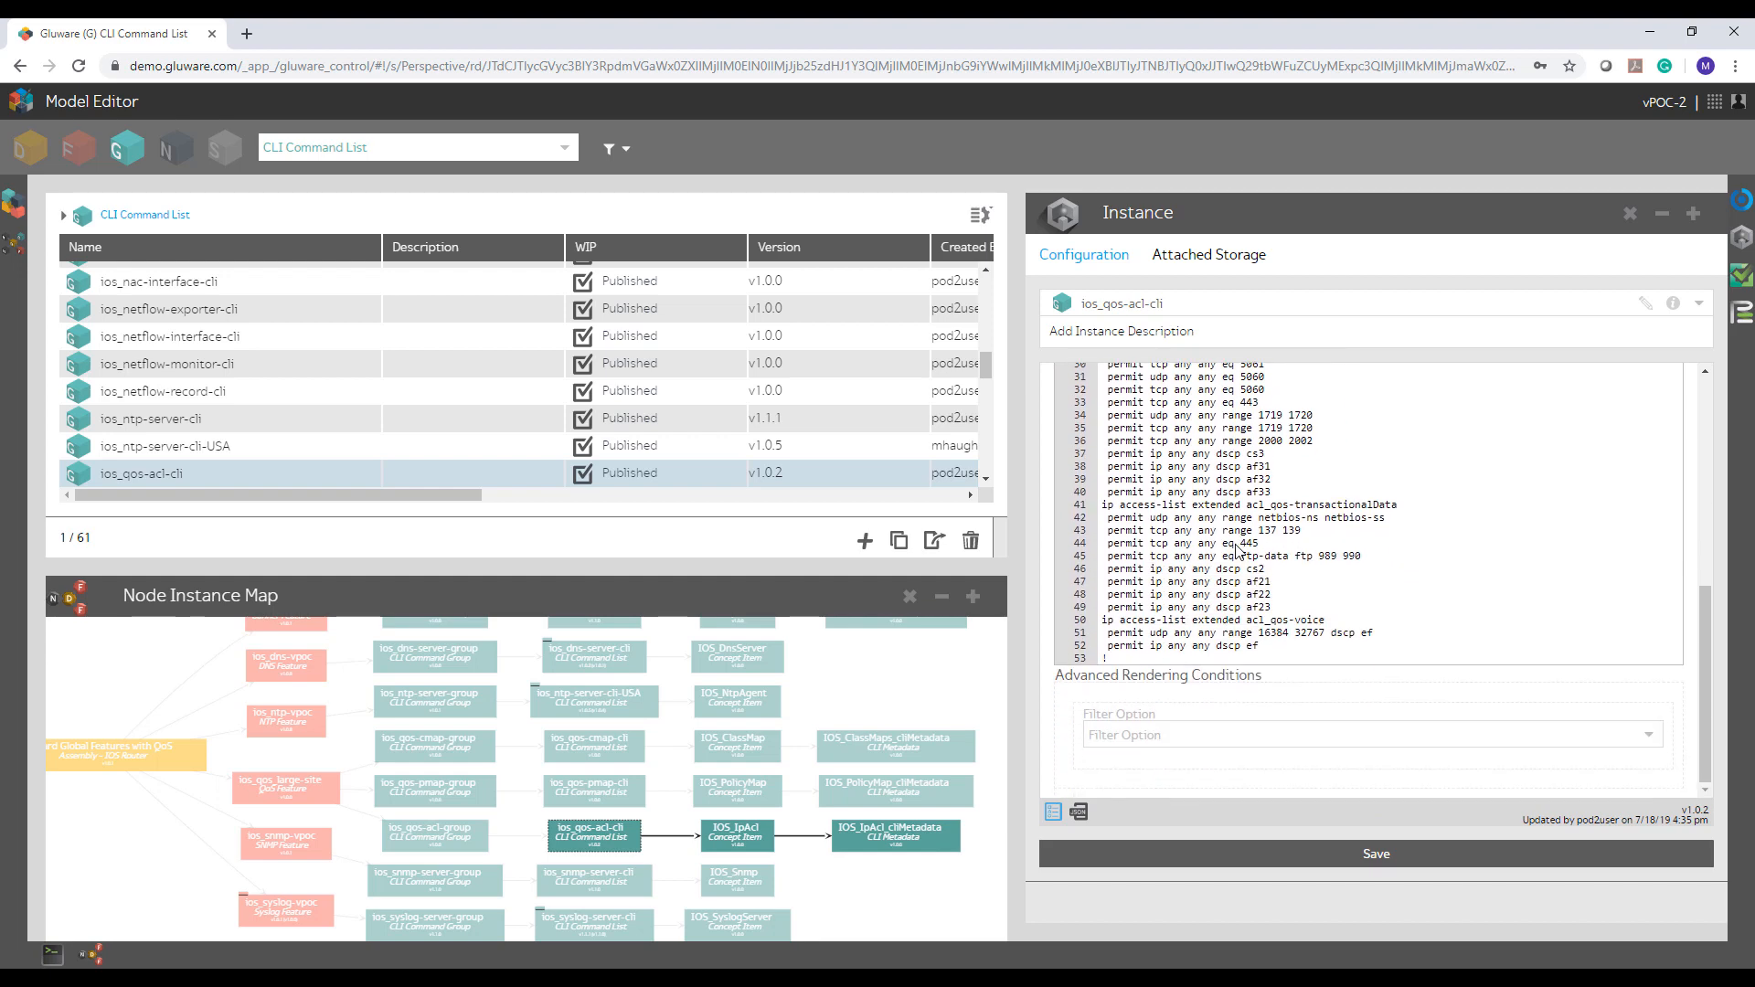
{"action": "scroll", "coordinate": [1237, 548], "scroll_direction": "up", "scroll_amount": 10}
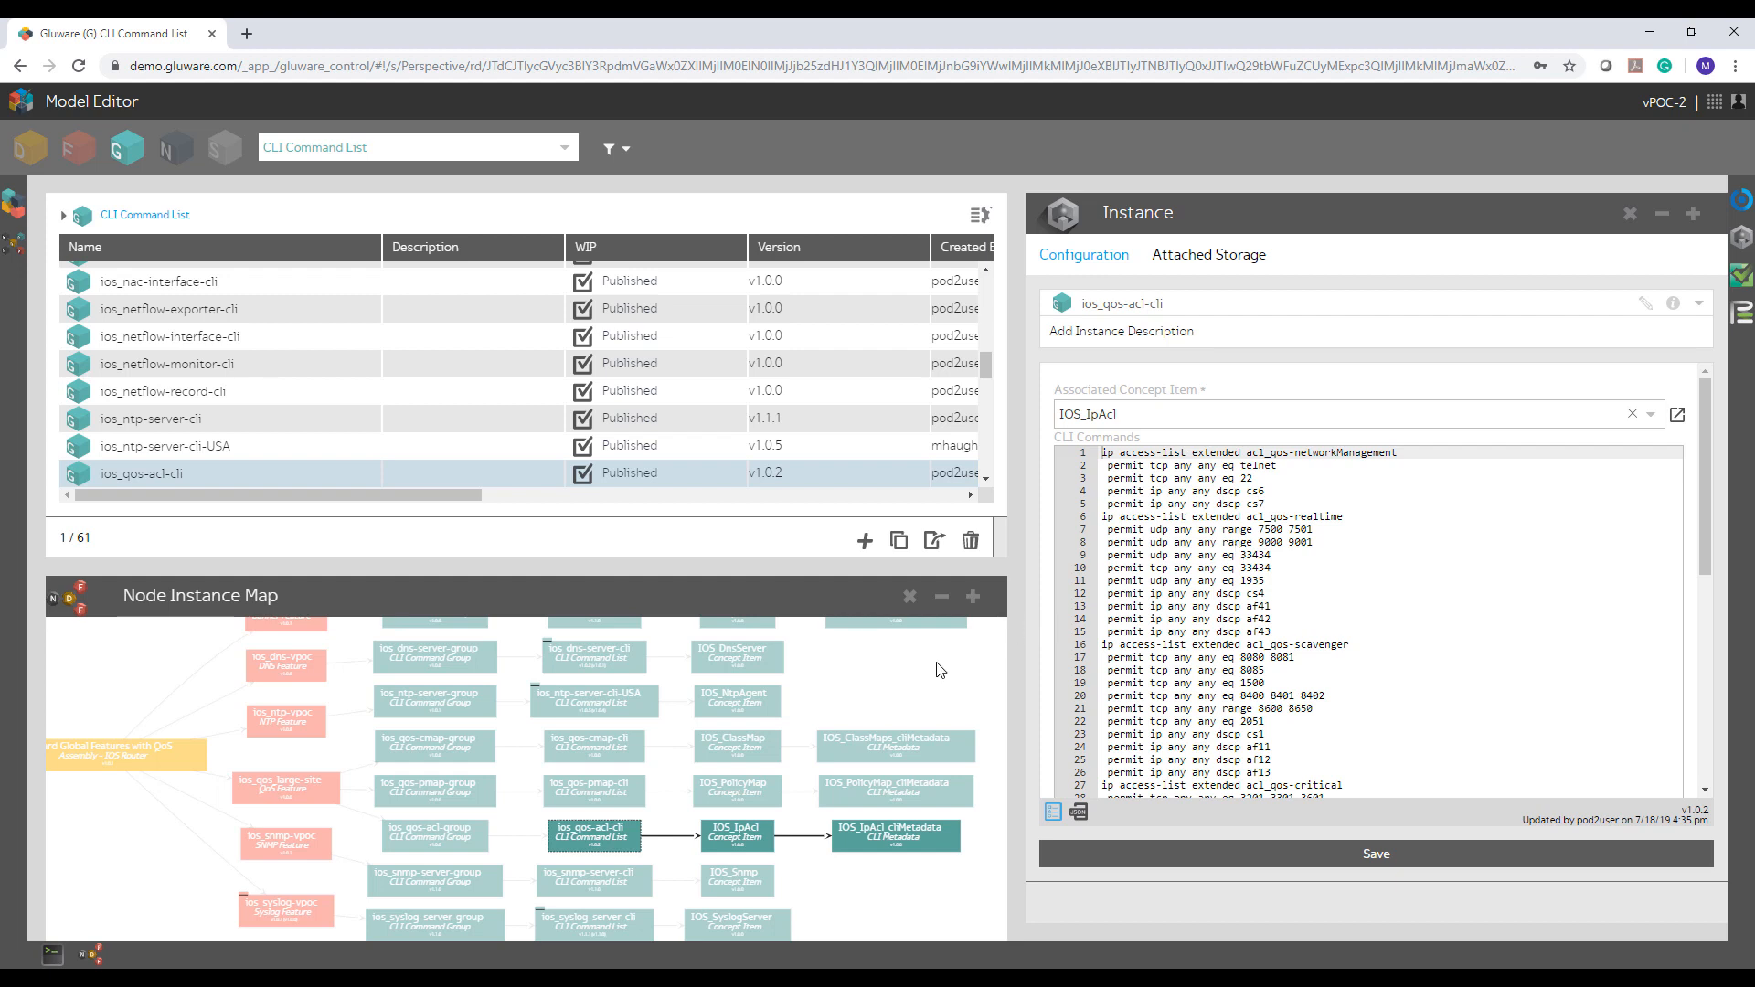
{"action": "left_click", "coordinate": [315, 782]}
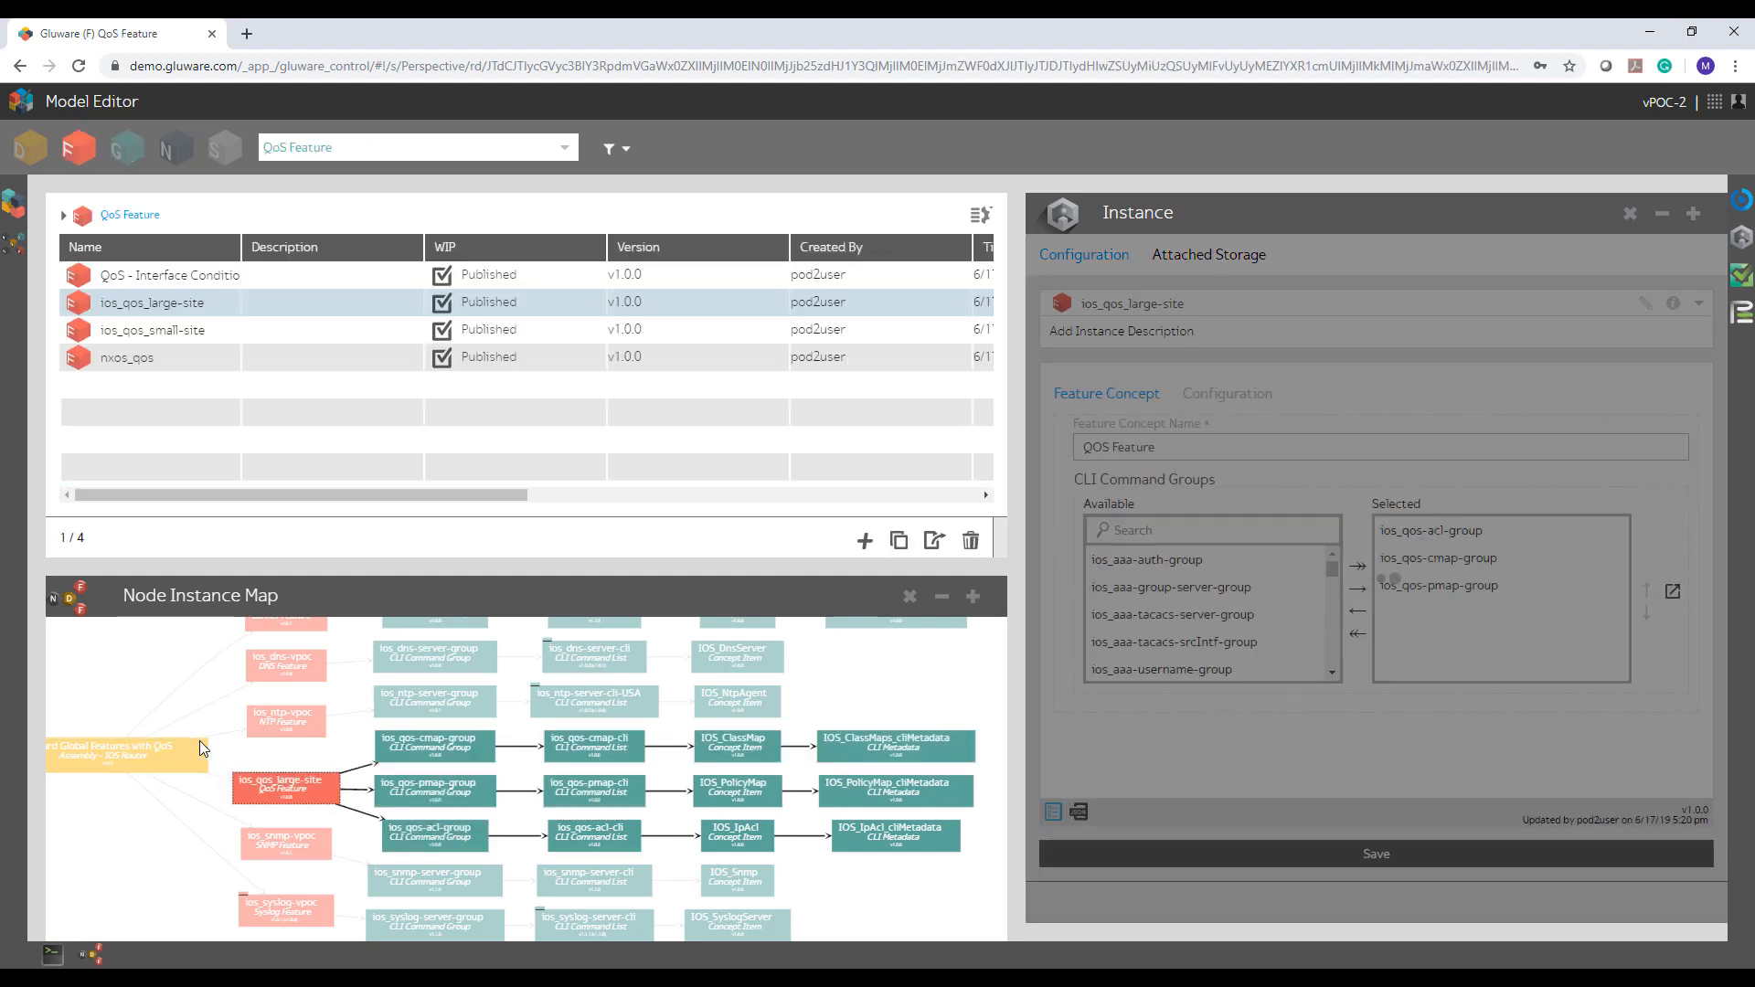
Step: Run a Preview Features action of the Connected type on the VPOC-2-HUB-1 node
{"action": "left_click", "coordinate": [173, 147]}
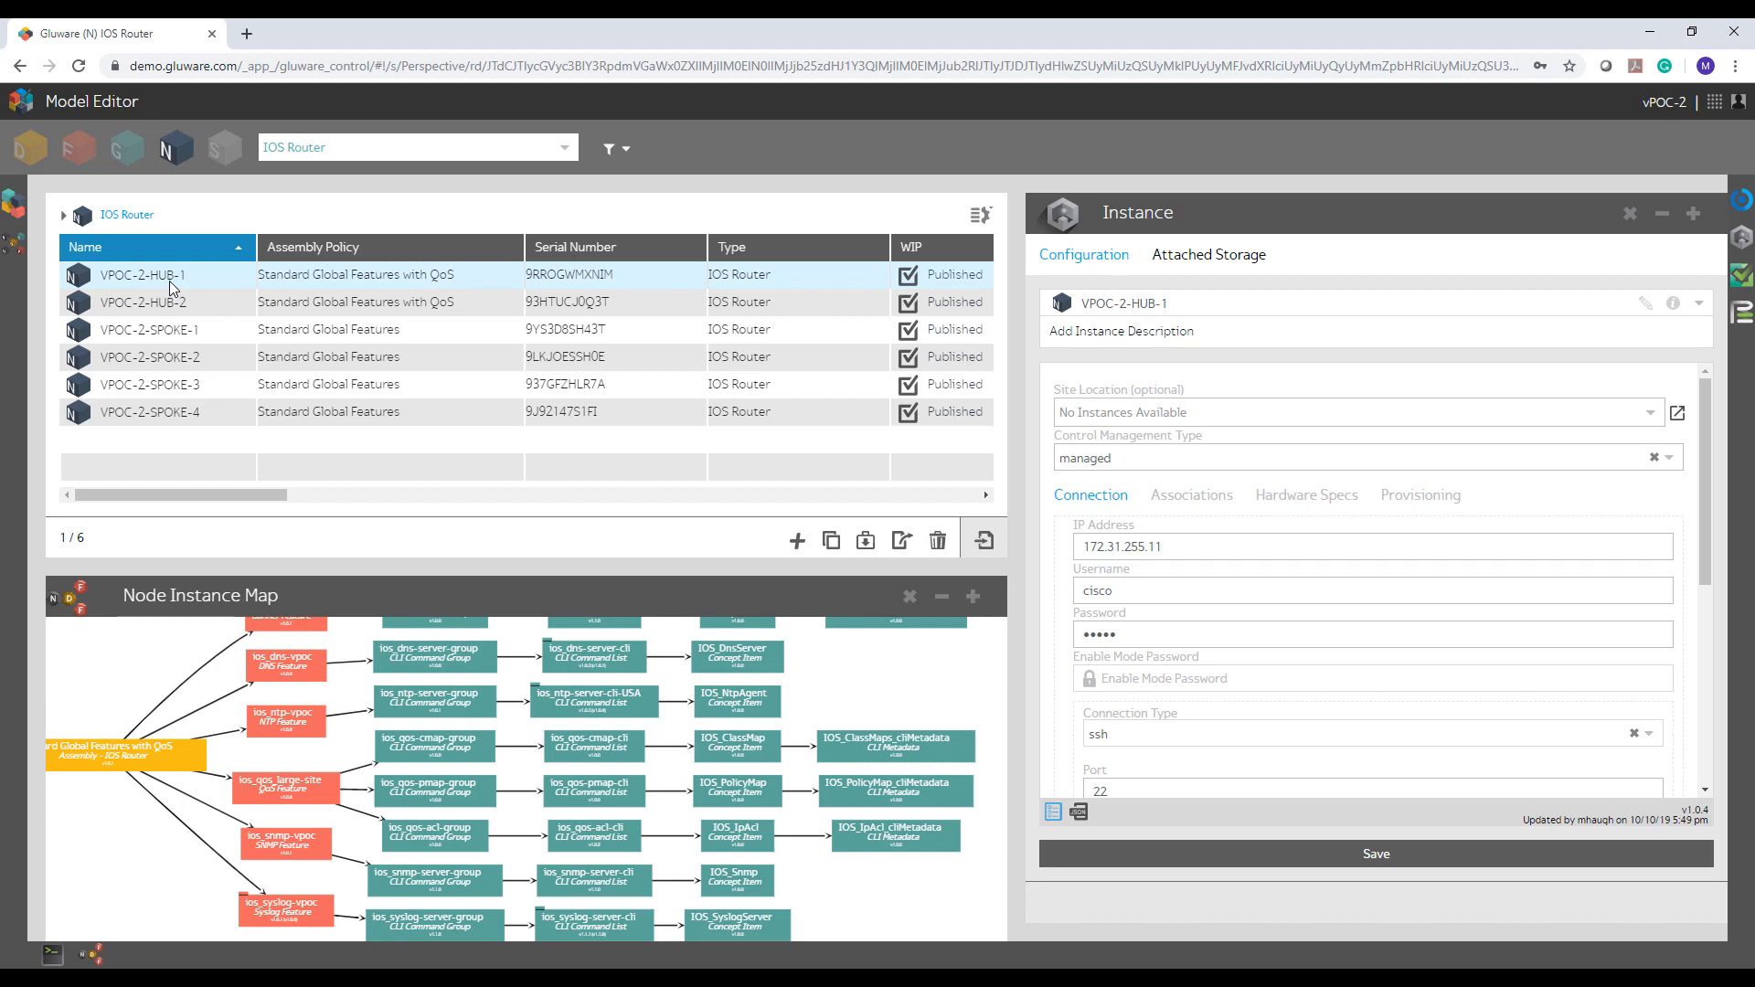
{"action": "left_click", "coordinate": [1742, 278]}
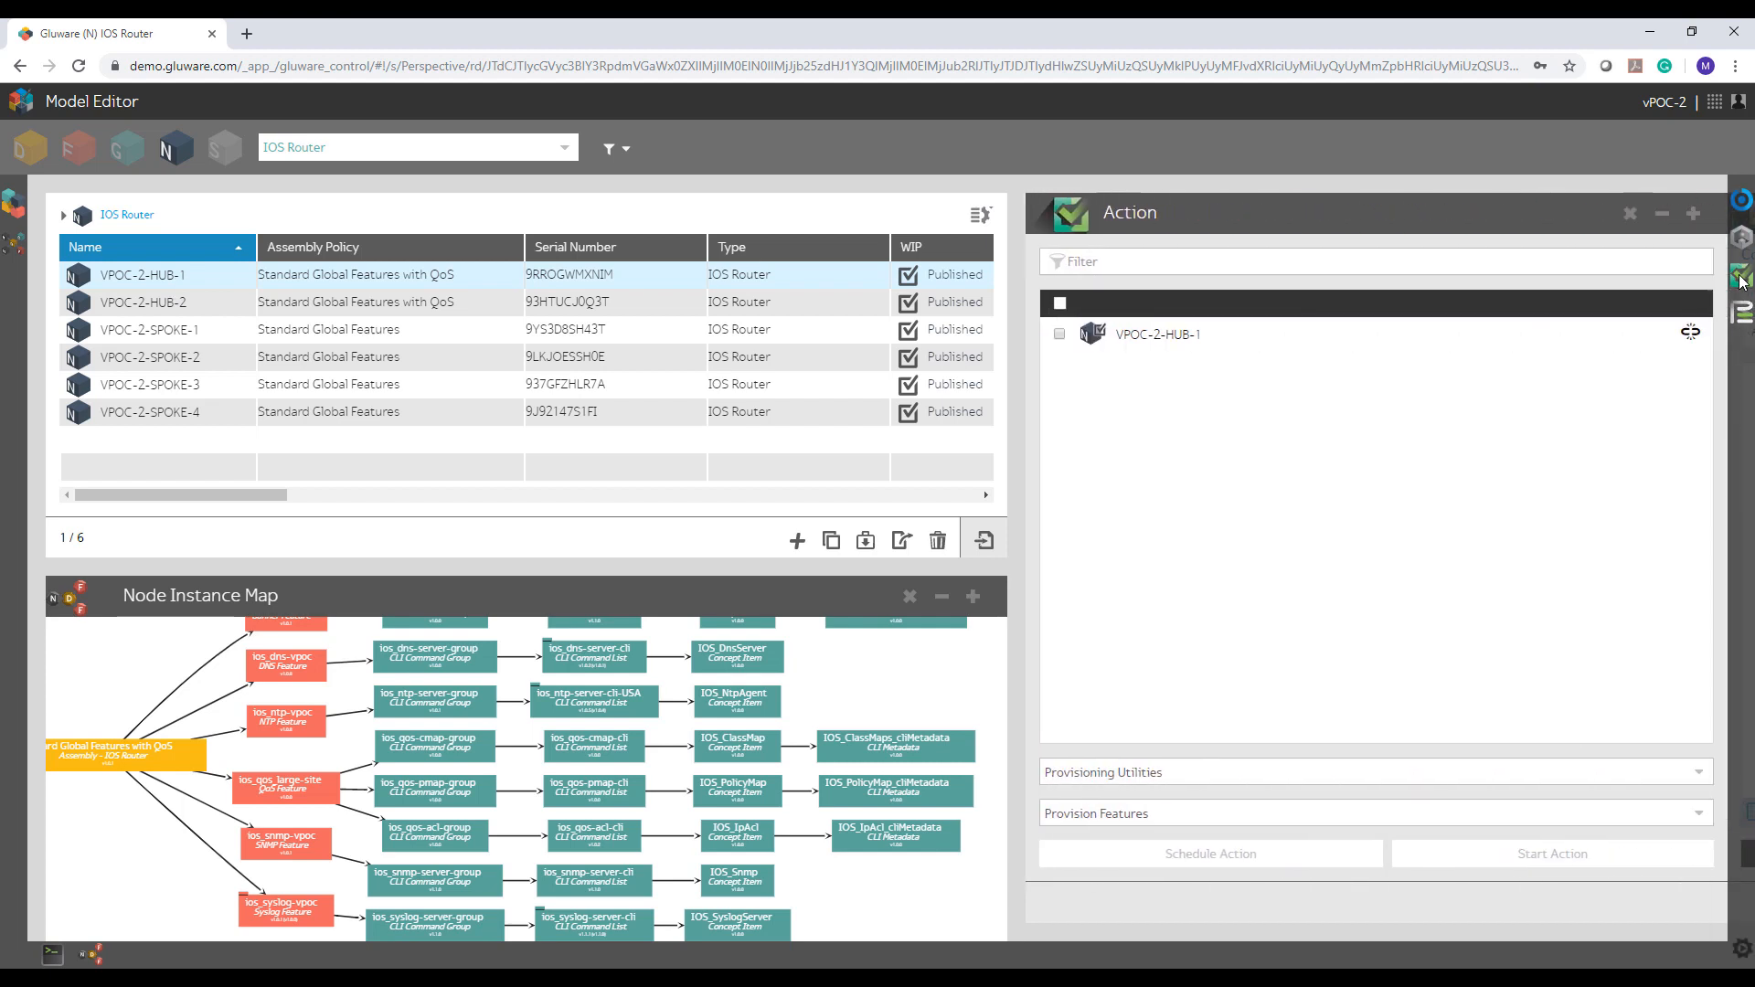
{"action": "left_click", "coordinate": [1059, 335]}
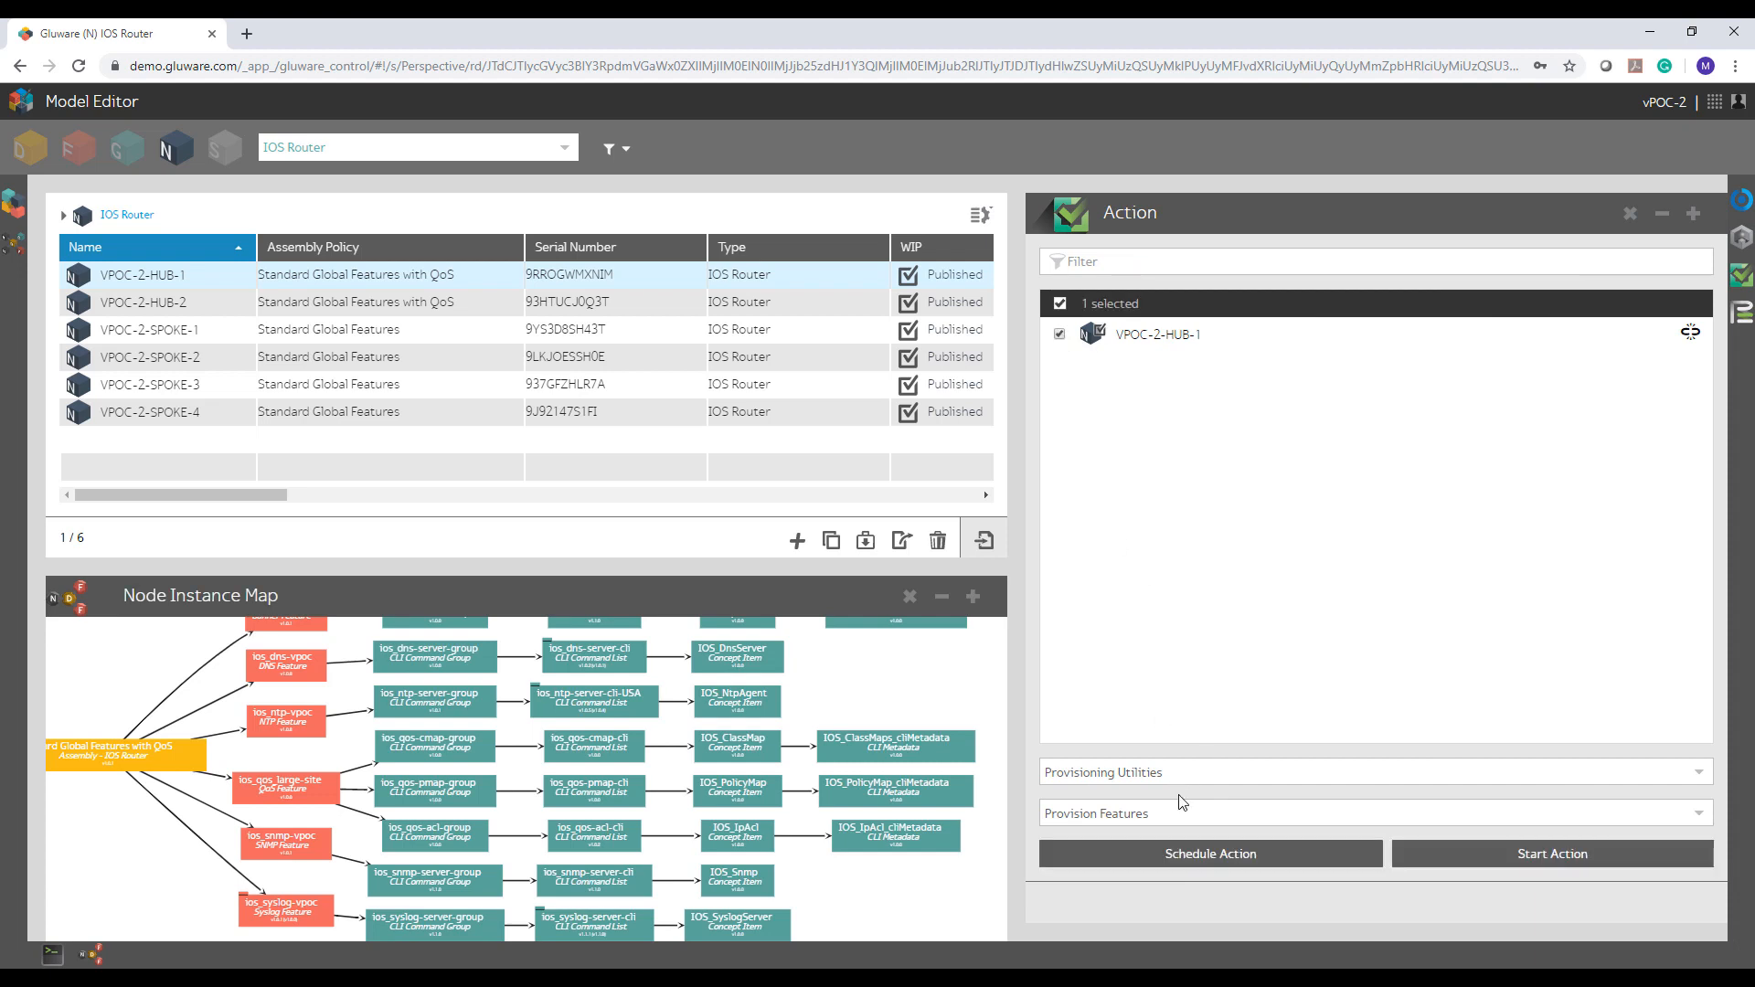
{"action": "left_click", "coordinate": [1183, 830]}
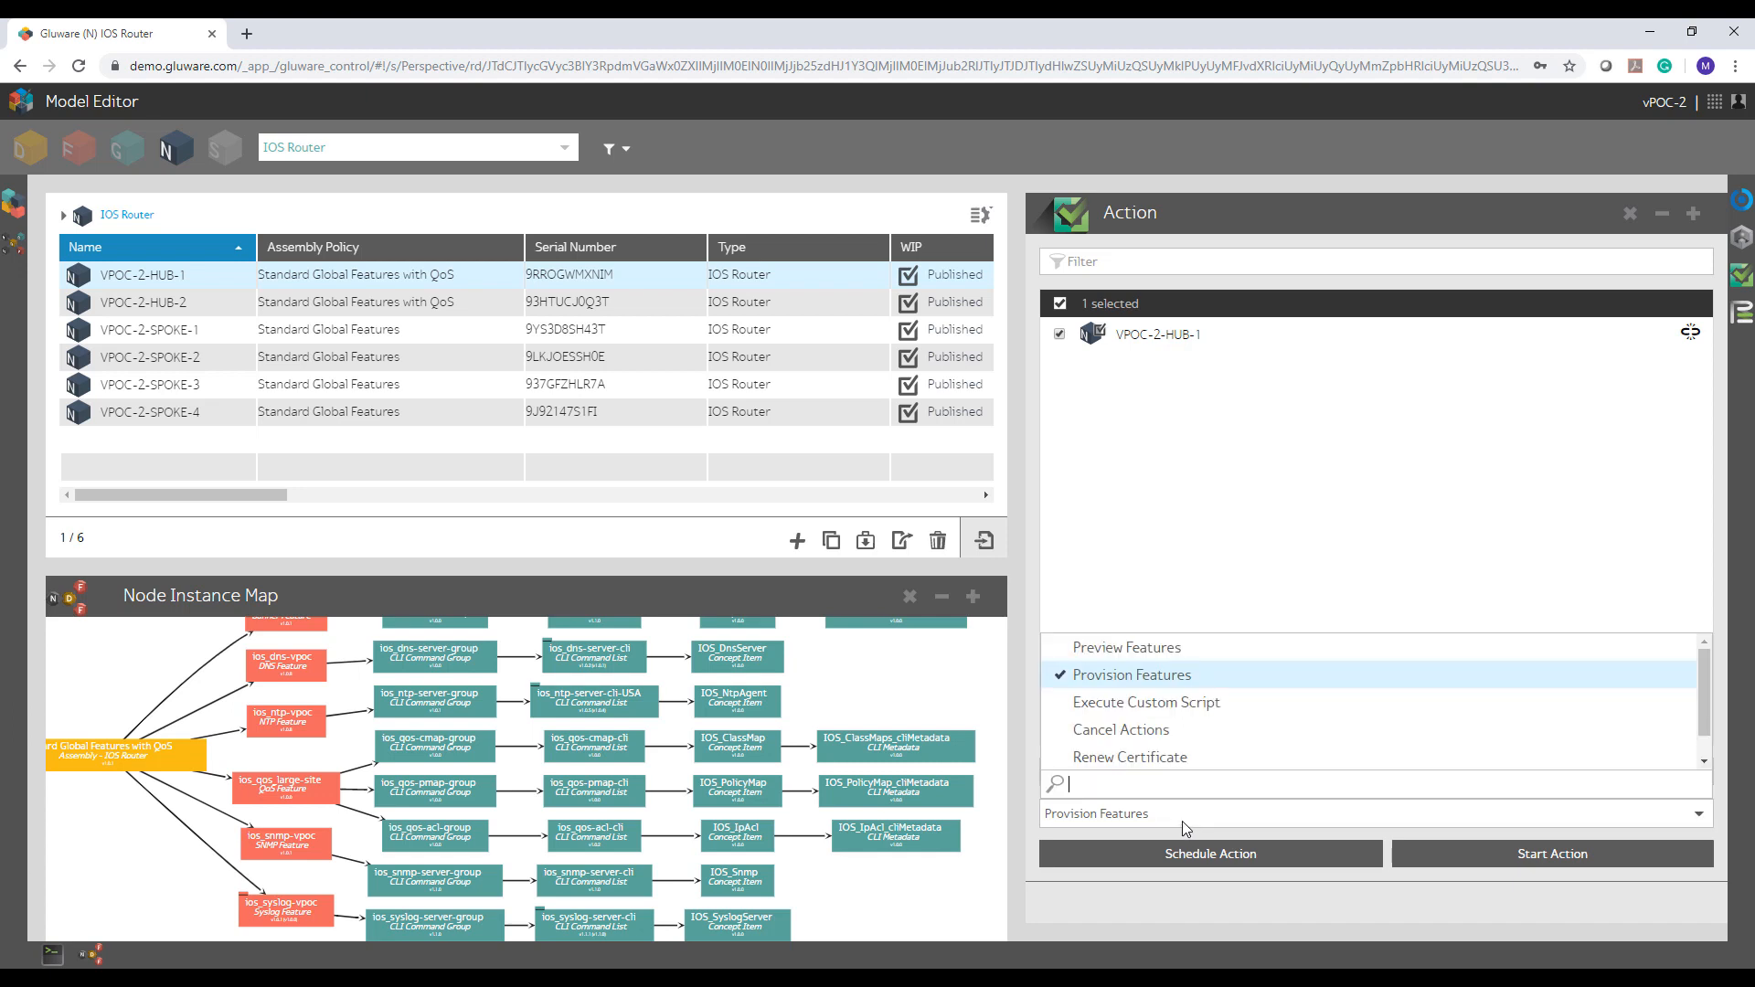
{"action": "left_click", "coordinate": [1165, 649]}
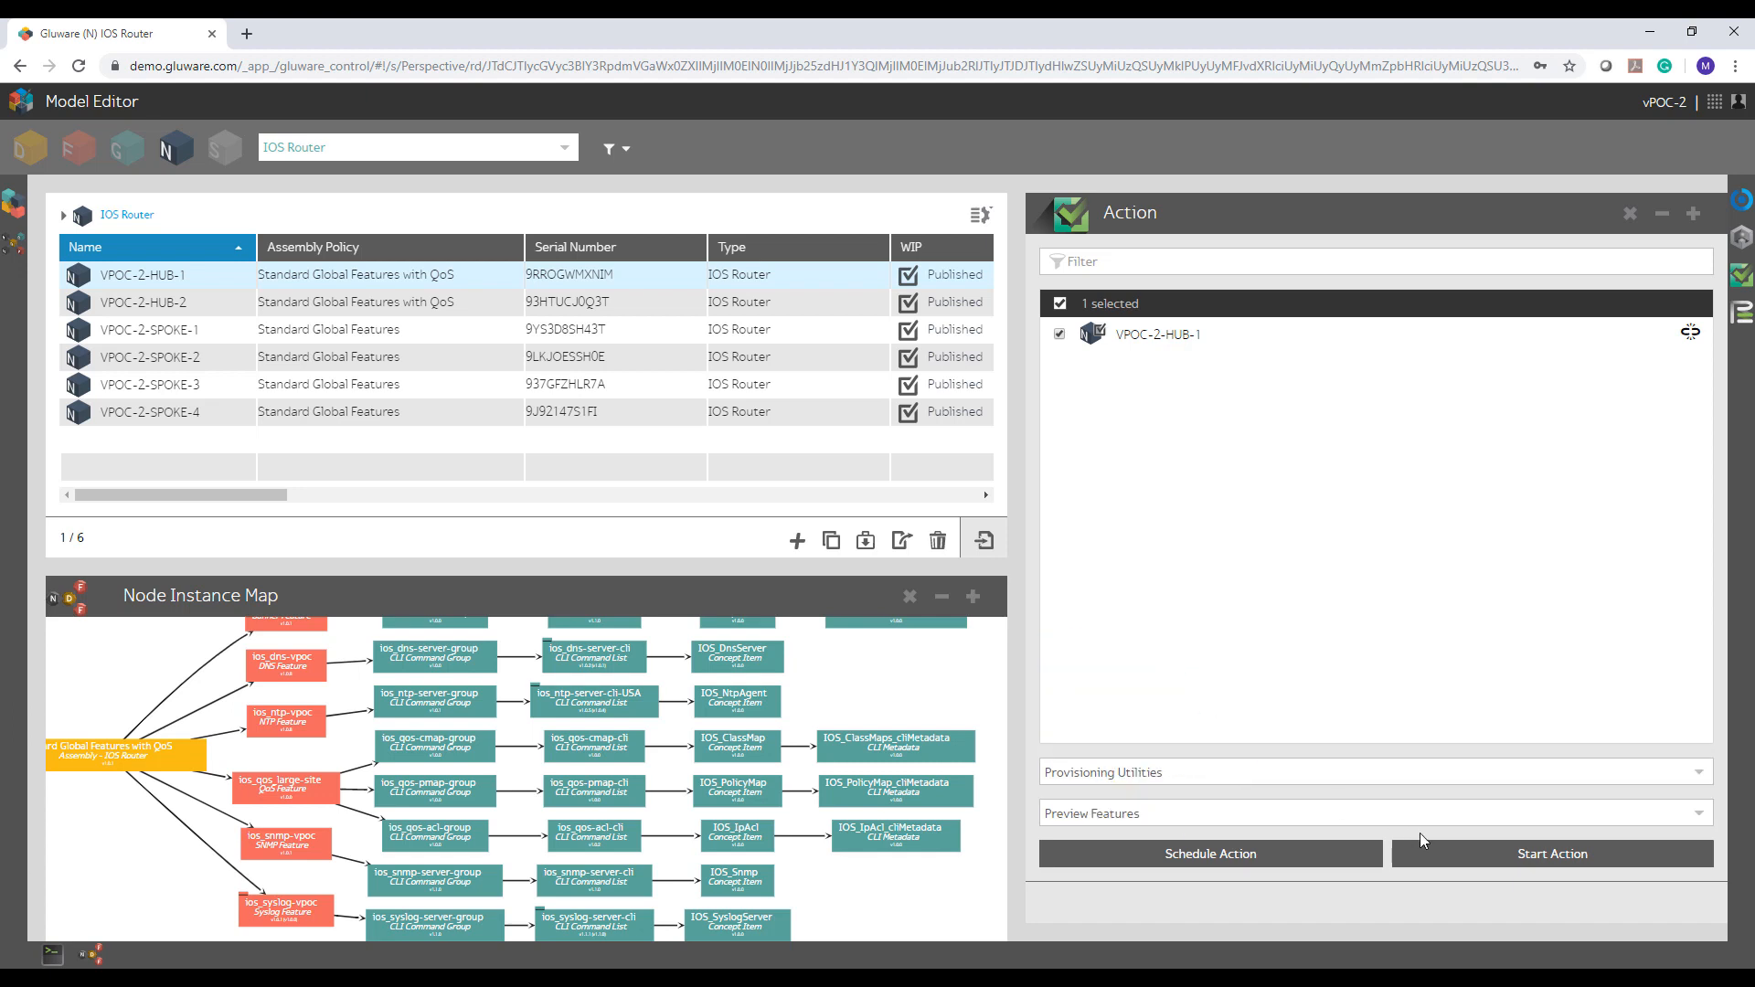
{"action": "left_click", "coordinate": [1436, 852]}
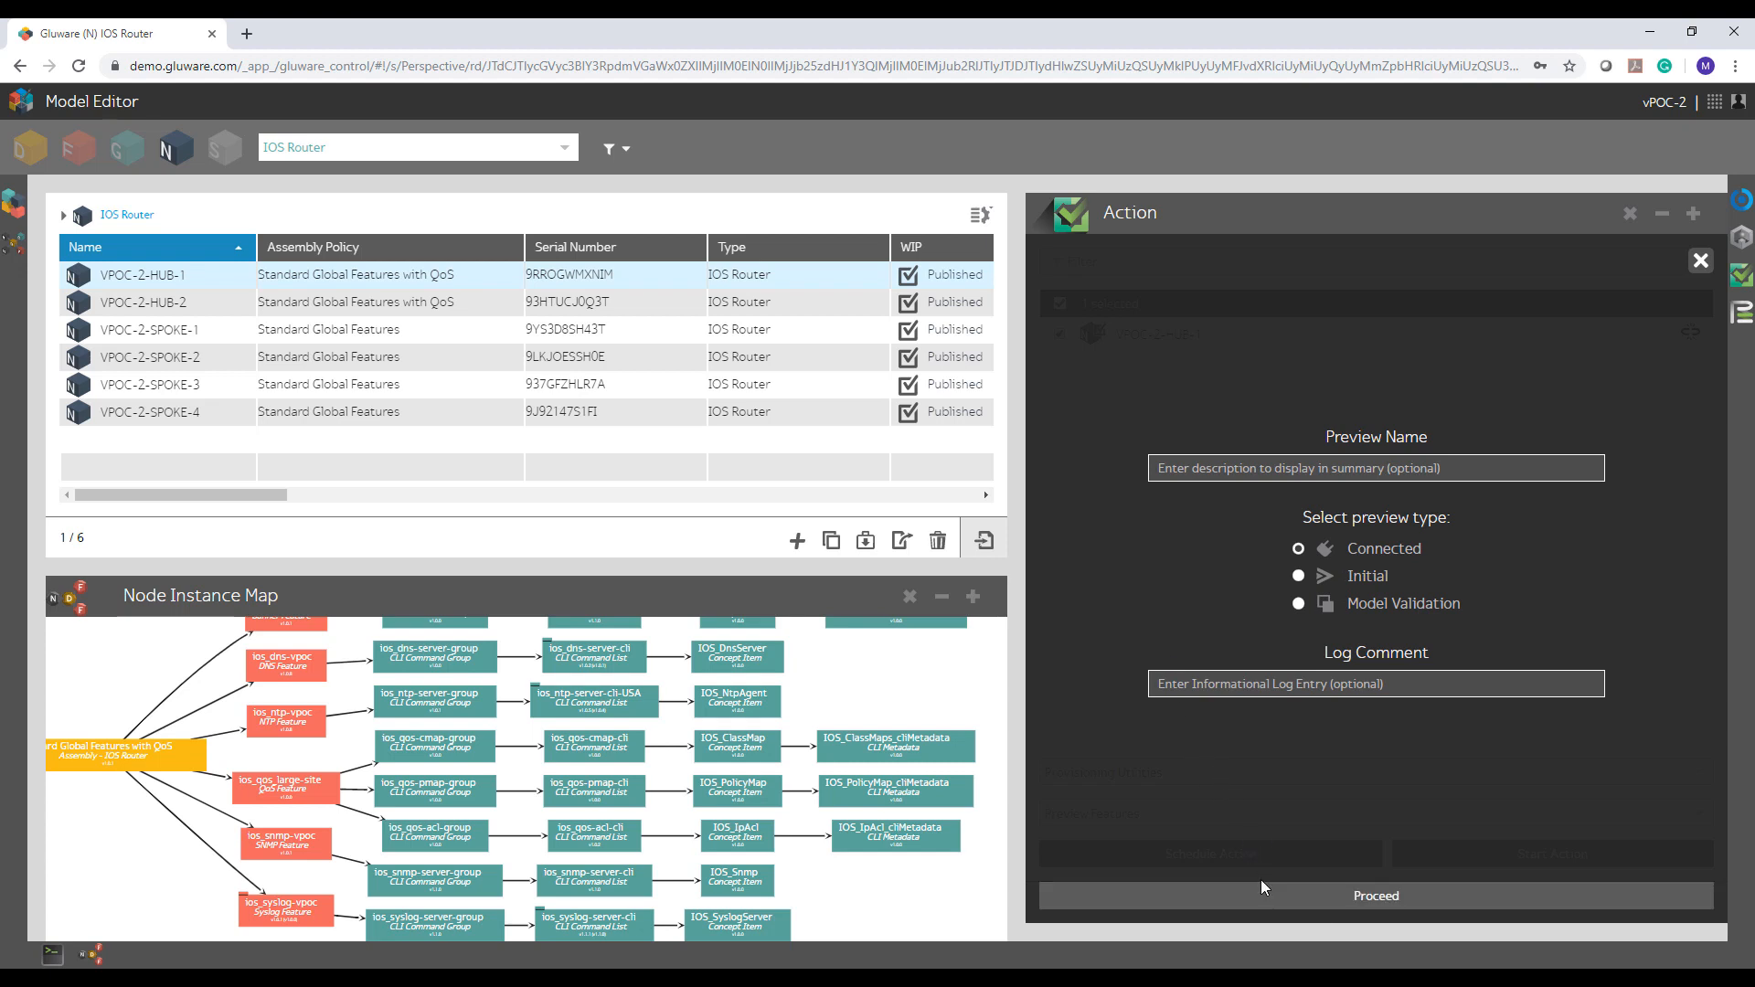
{"action": "left_click", "coordinate": [1314, 891]}
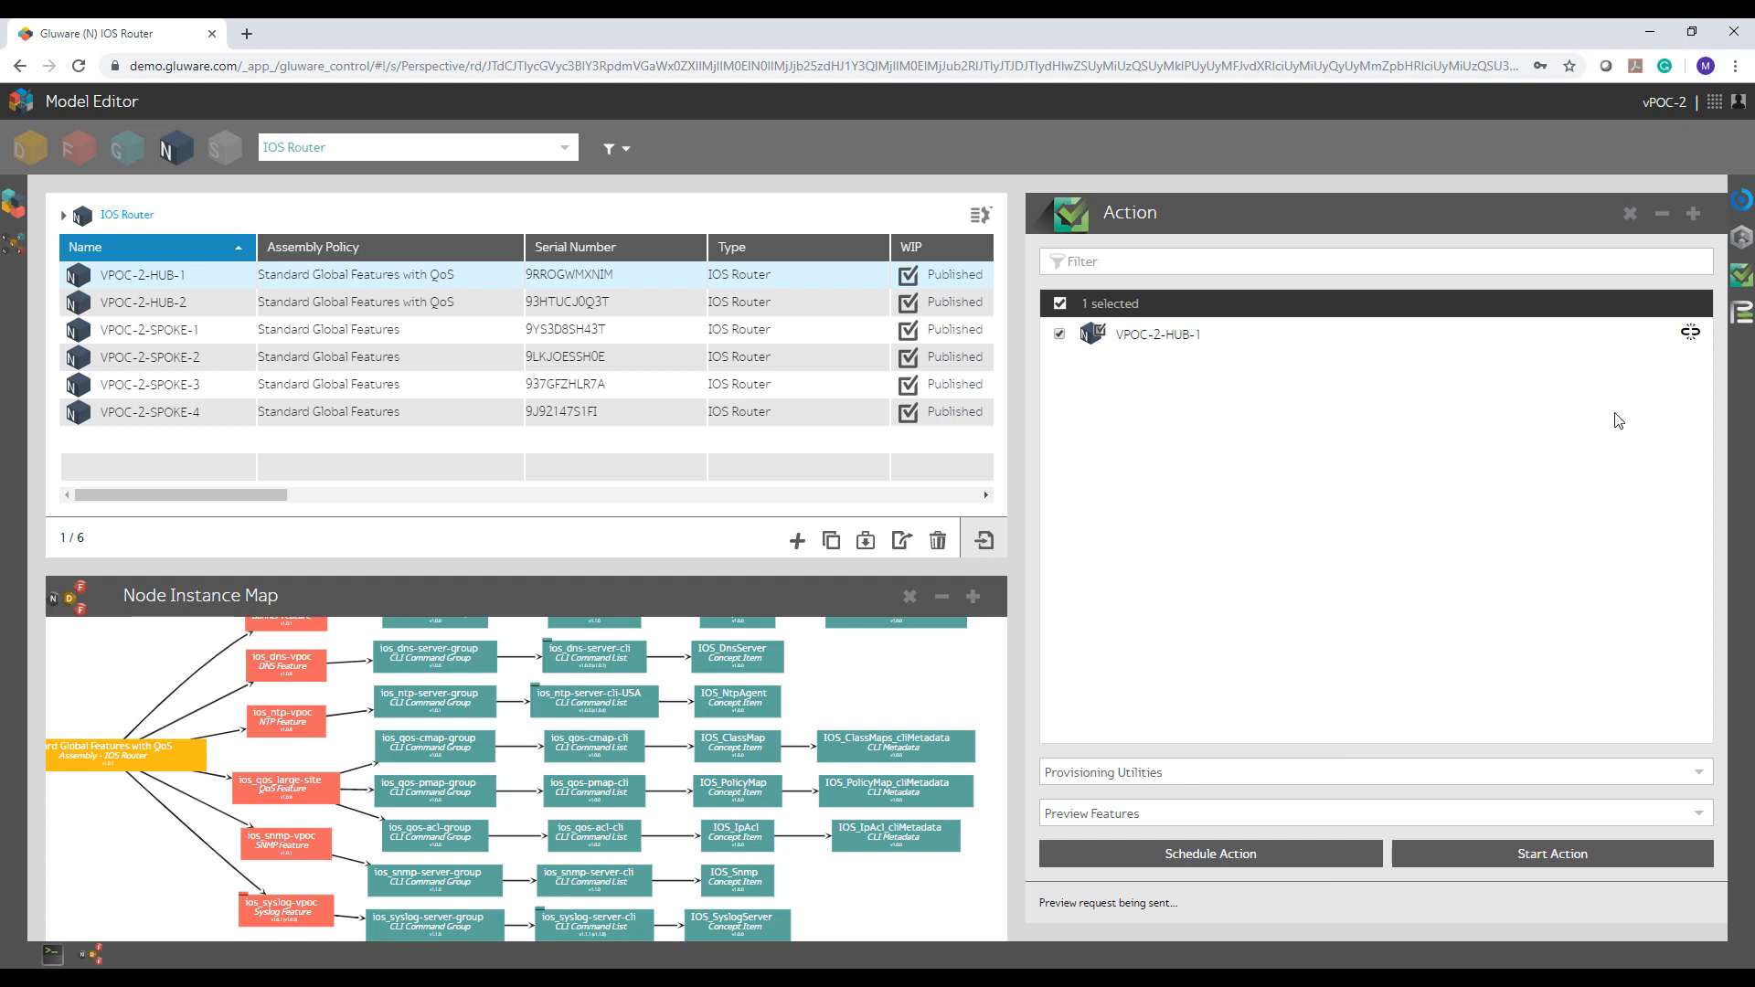
Step: Examine the event log of VPOC-2-HUB-1's 10/10/19 5:53 pm preview and check which message types its filter includes
{"action": "left_click", "coordinate": [1743, 315]}
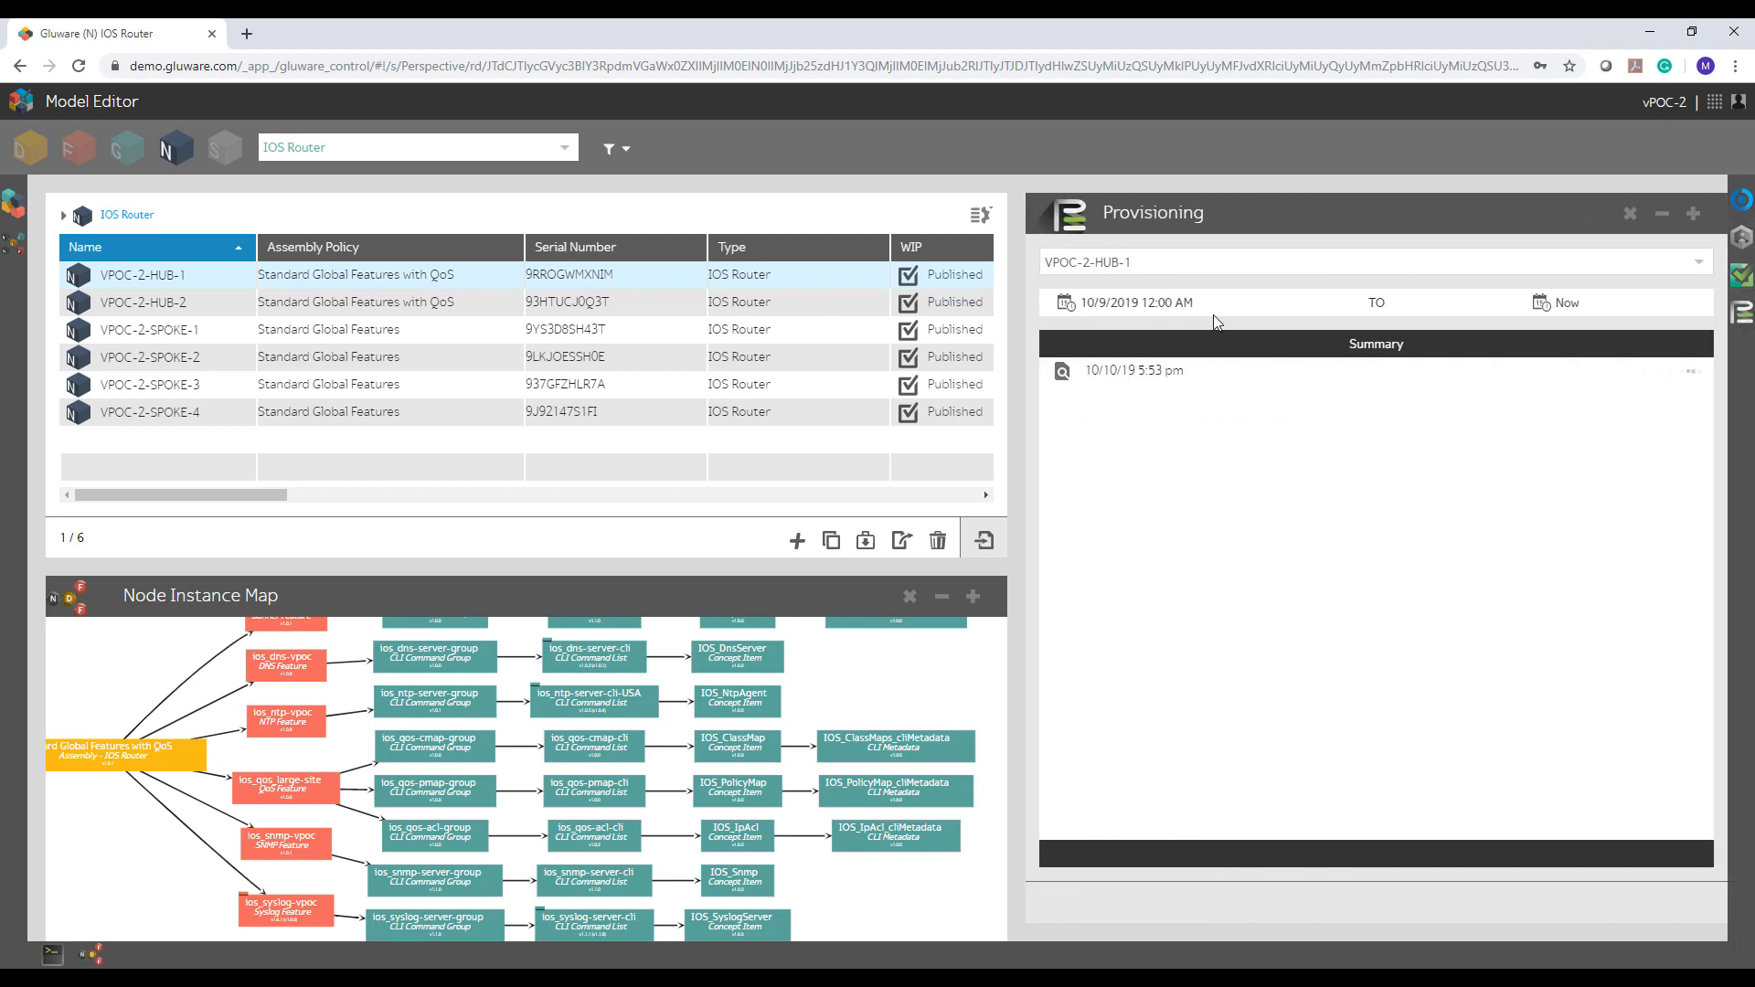
{"action": "left_click", "coordinate": [1227, 268]}
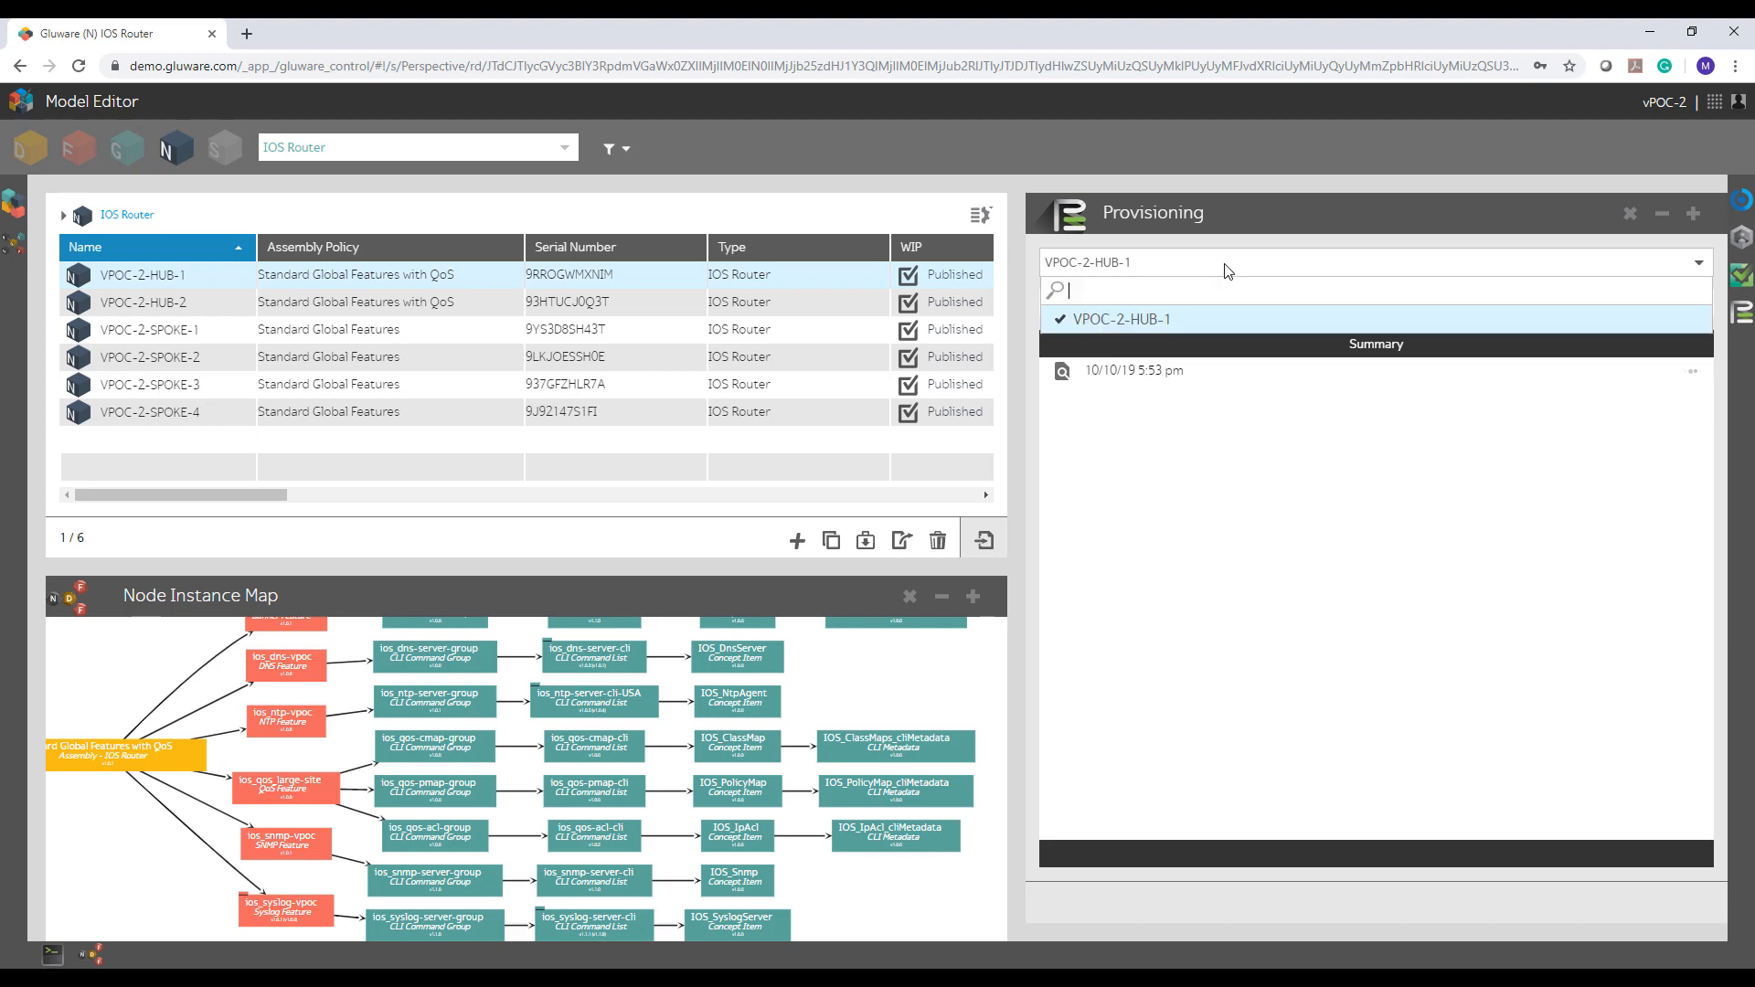
{"action": "left_click", "coordinate": [1159, 326]}
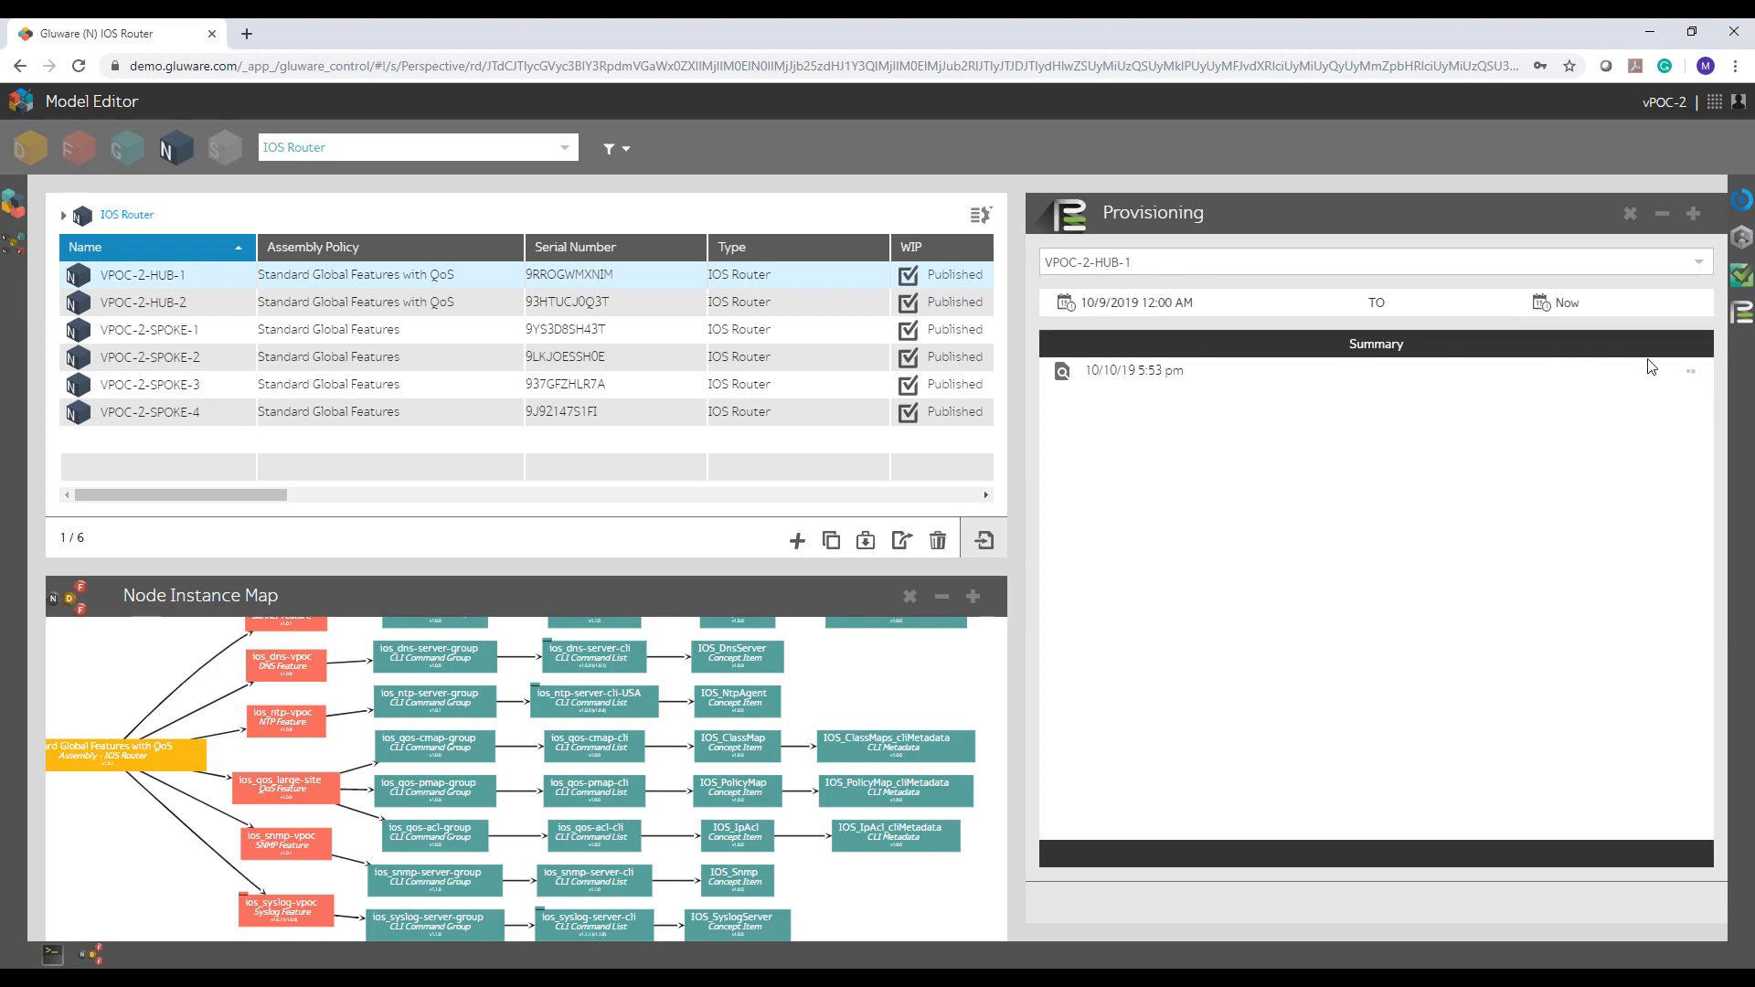
{"action": "left_click", "coordinate": [1684, 372]}
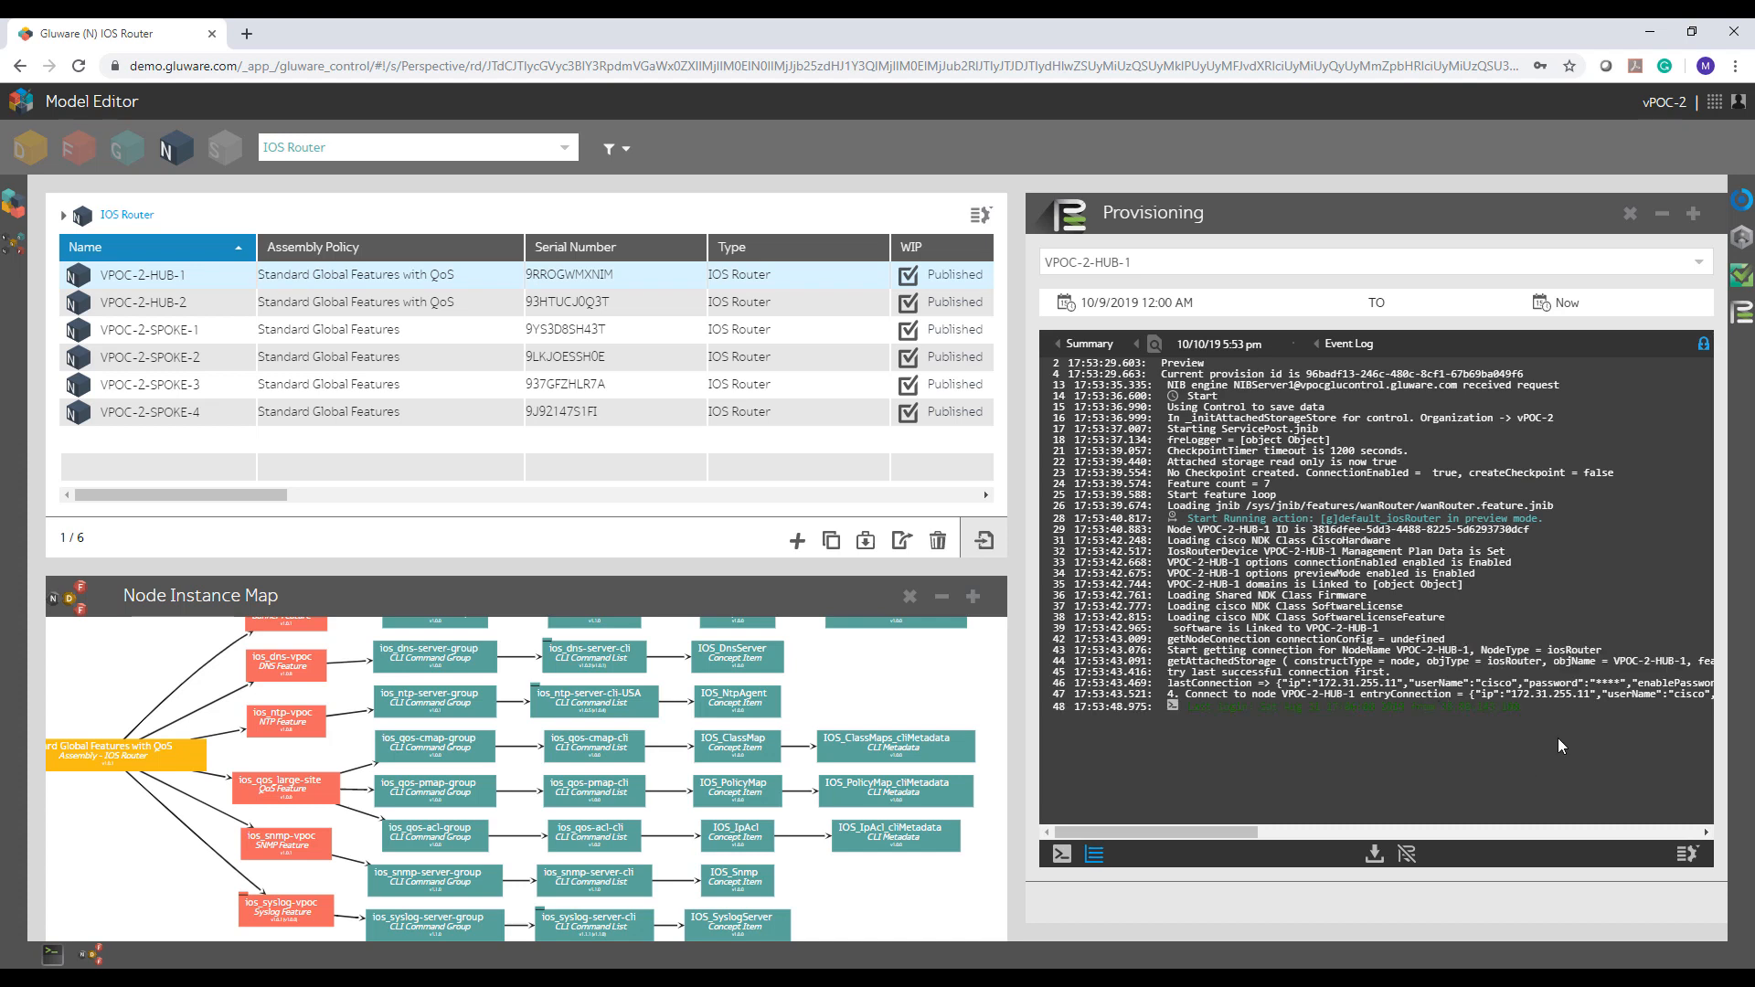
{"action": "left_click", "coordinate": [1688, 855]}
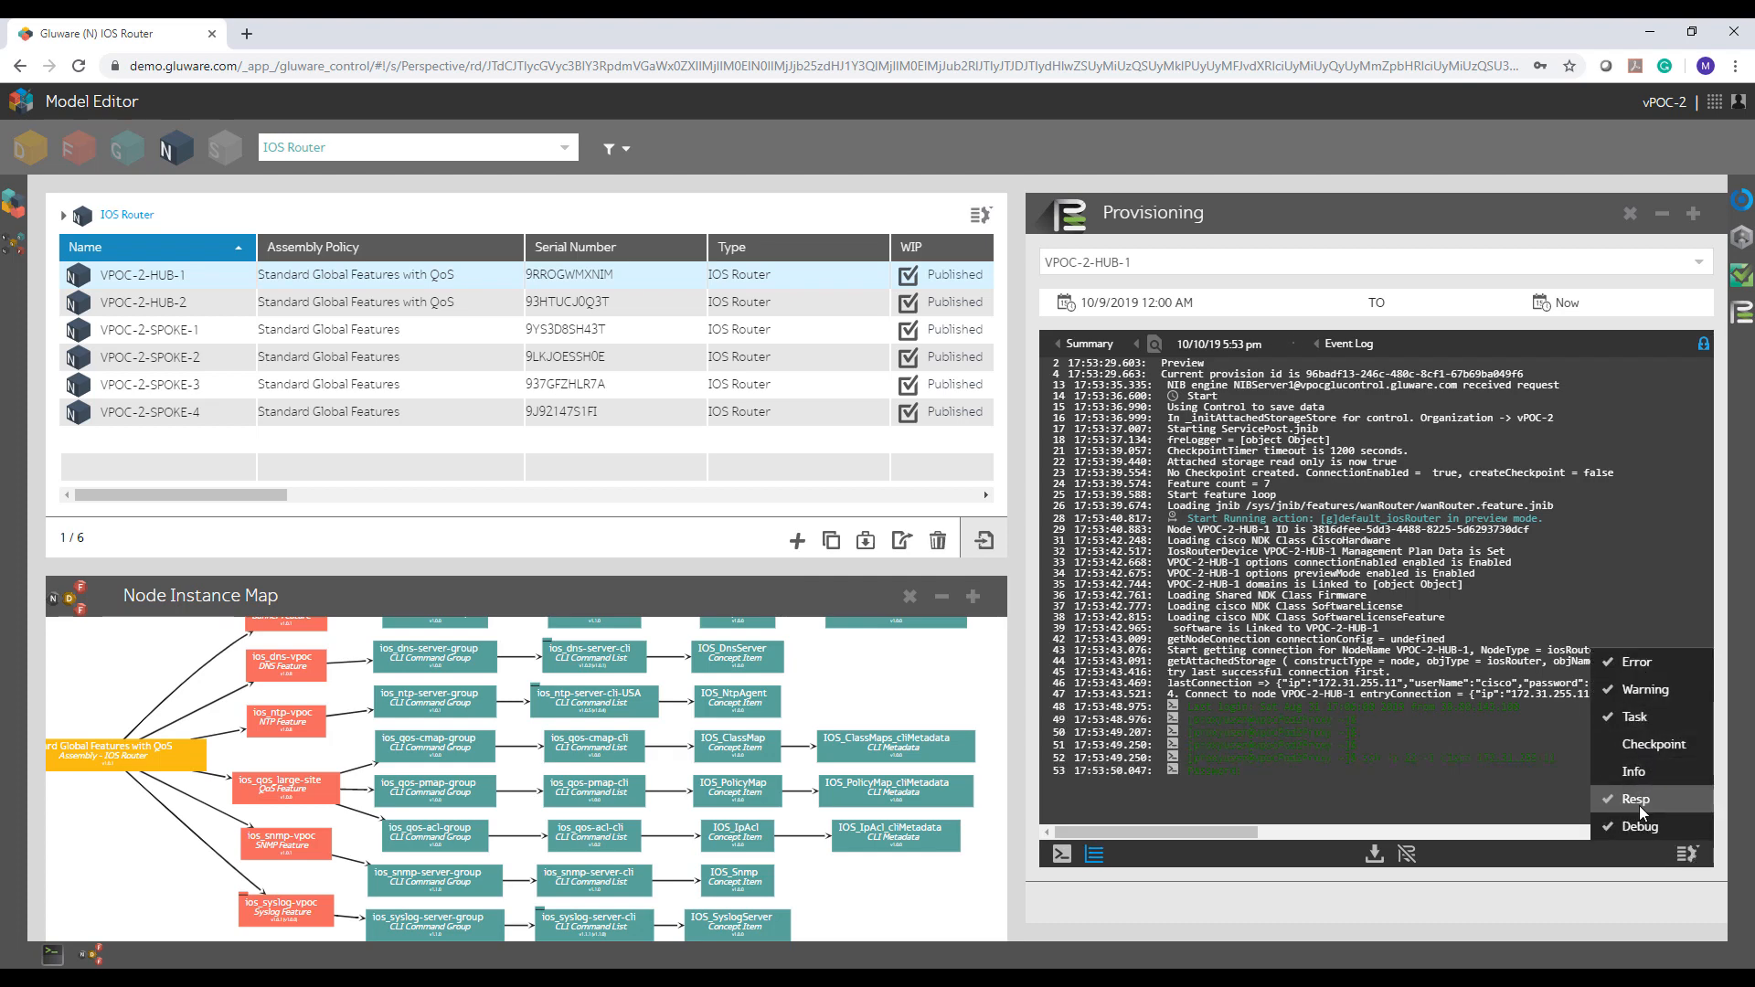
{"action": "left_click", "coordinate": [1691, 858]}
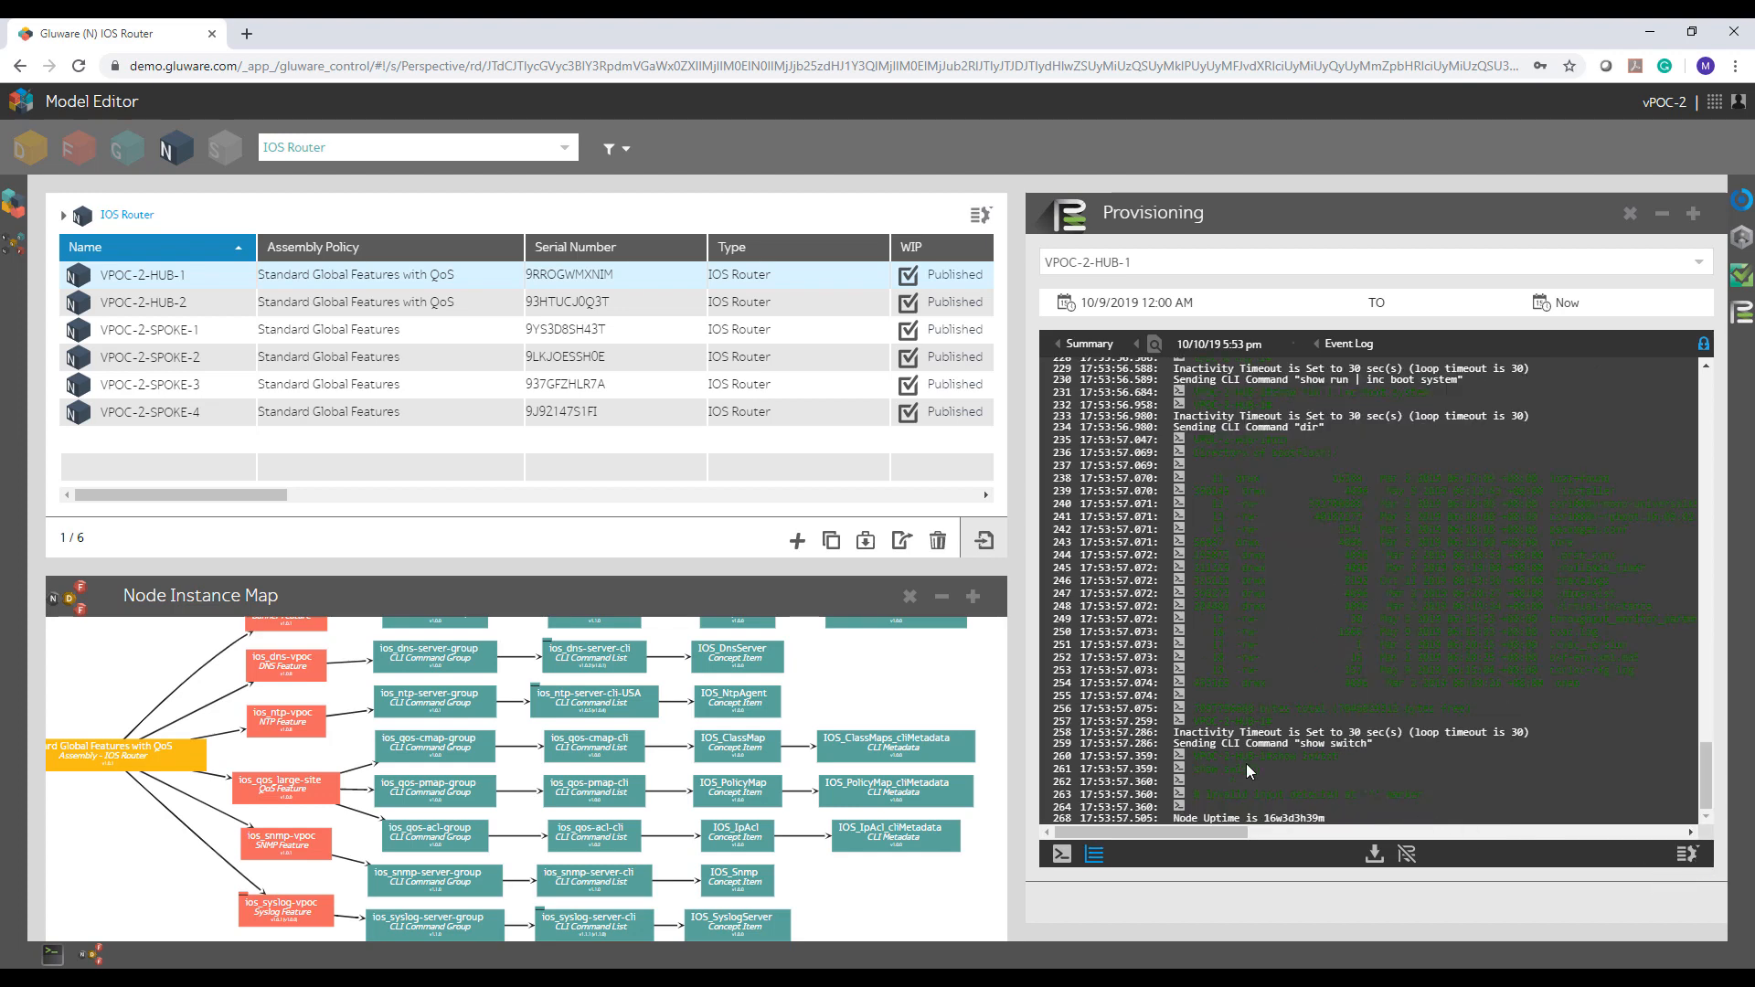
Step: View the preview's raw CLI output for VPOC-2-HUB-1 and switch it to the processed command changes
{"action": "left_click", "coordinate": [1061, 855]}
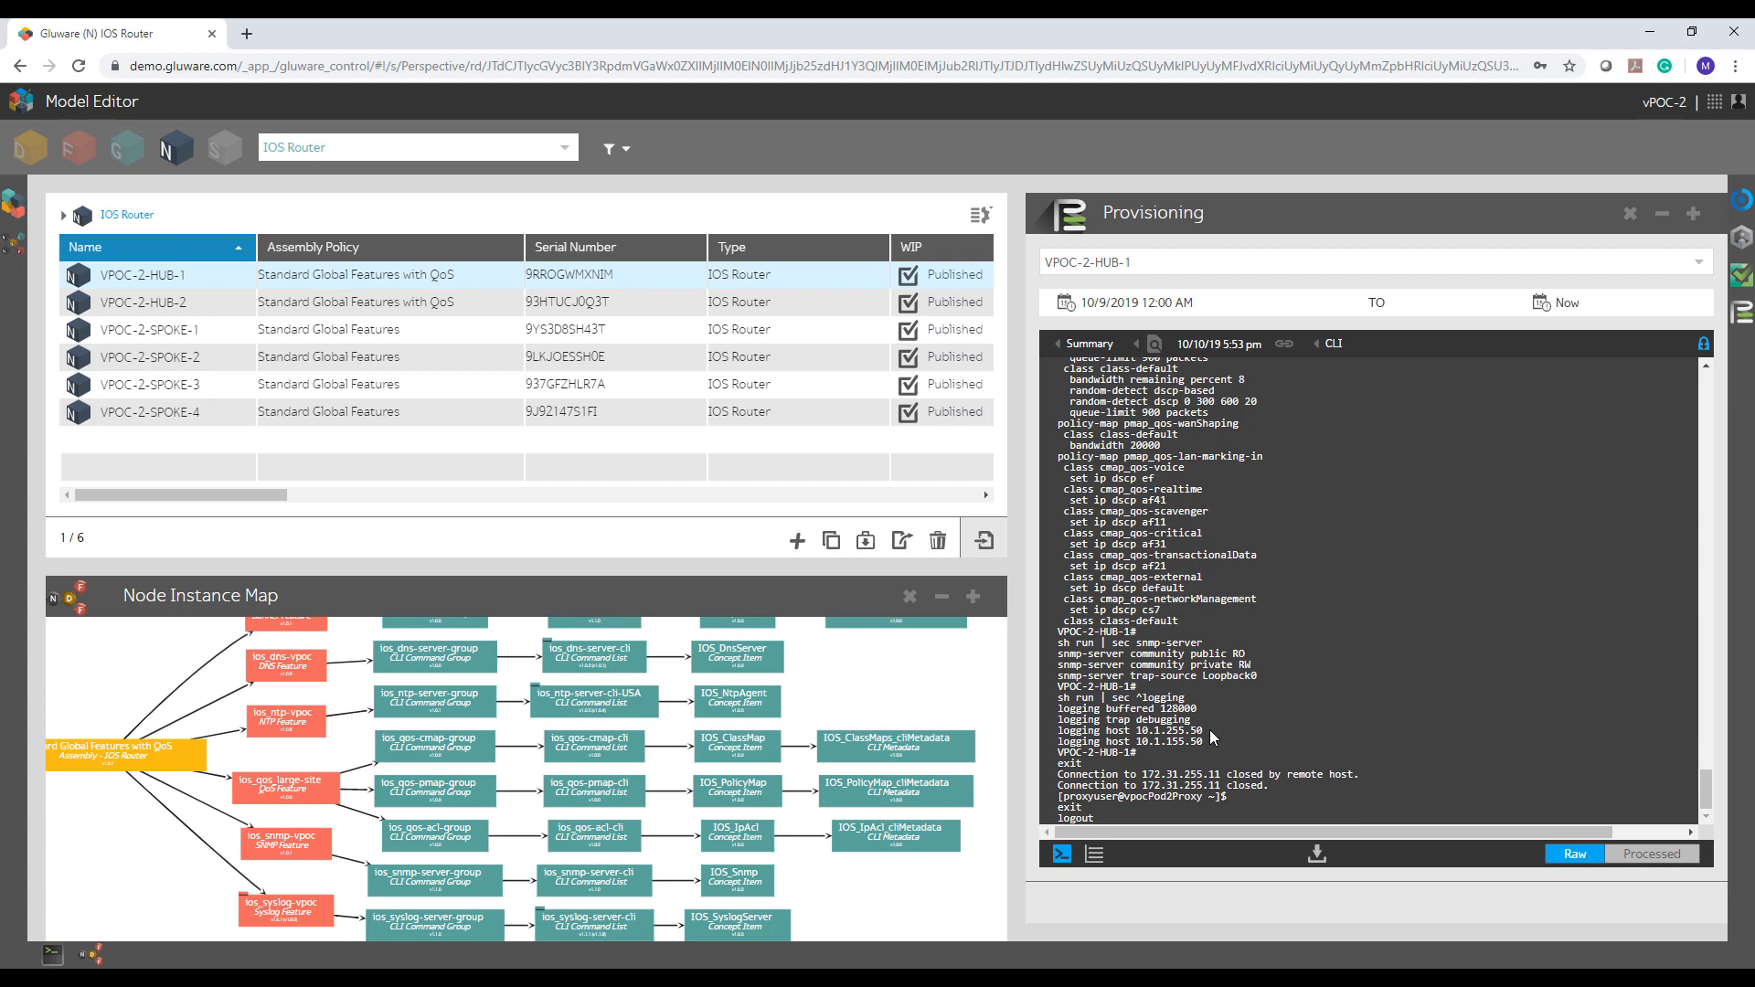
{"action": "left_click", "coordinate": [1642, 856]}
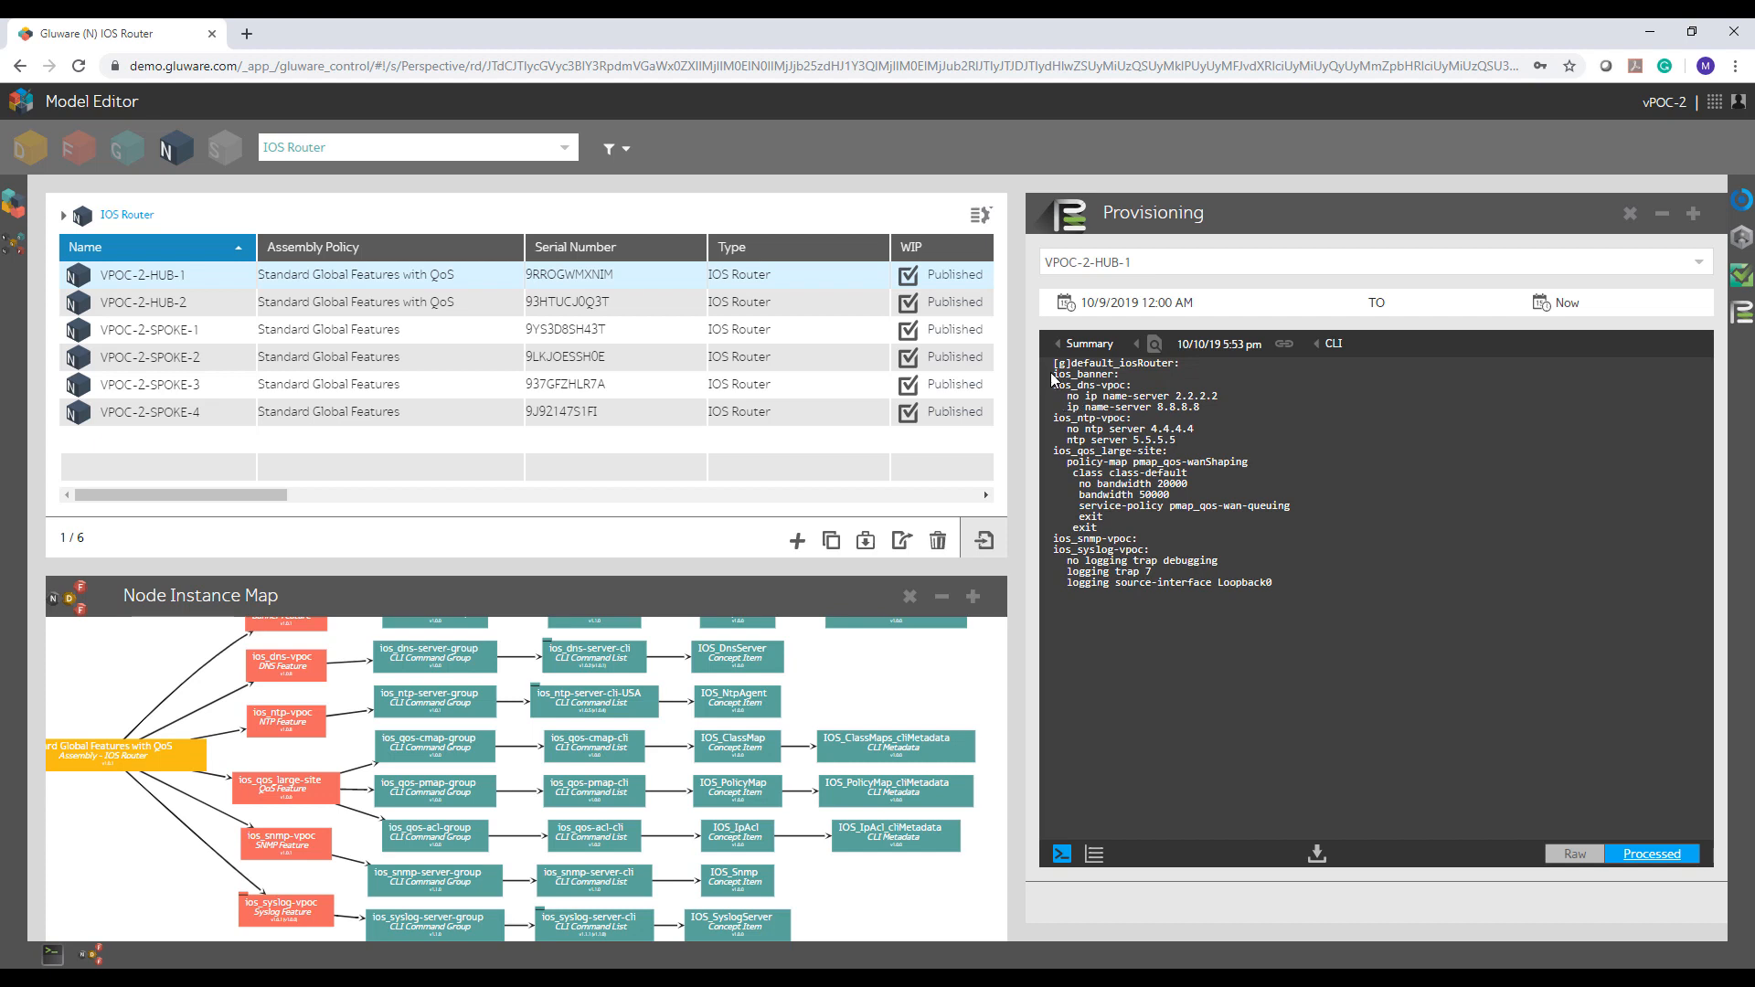
Step: Examine the processed command changes for VPOC-2-HUB-1, highlighting the policy-map block under ios_qos_large-site
{"action": "left_click_drag", "start_coordinate": [1053, 375], "coordinate": [1156, 378]}
{"action": "left_click", "coordinate": [1067, 396]}
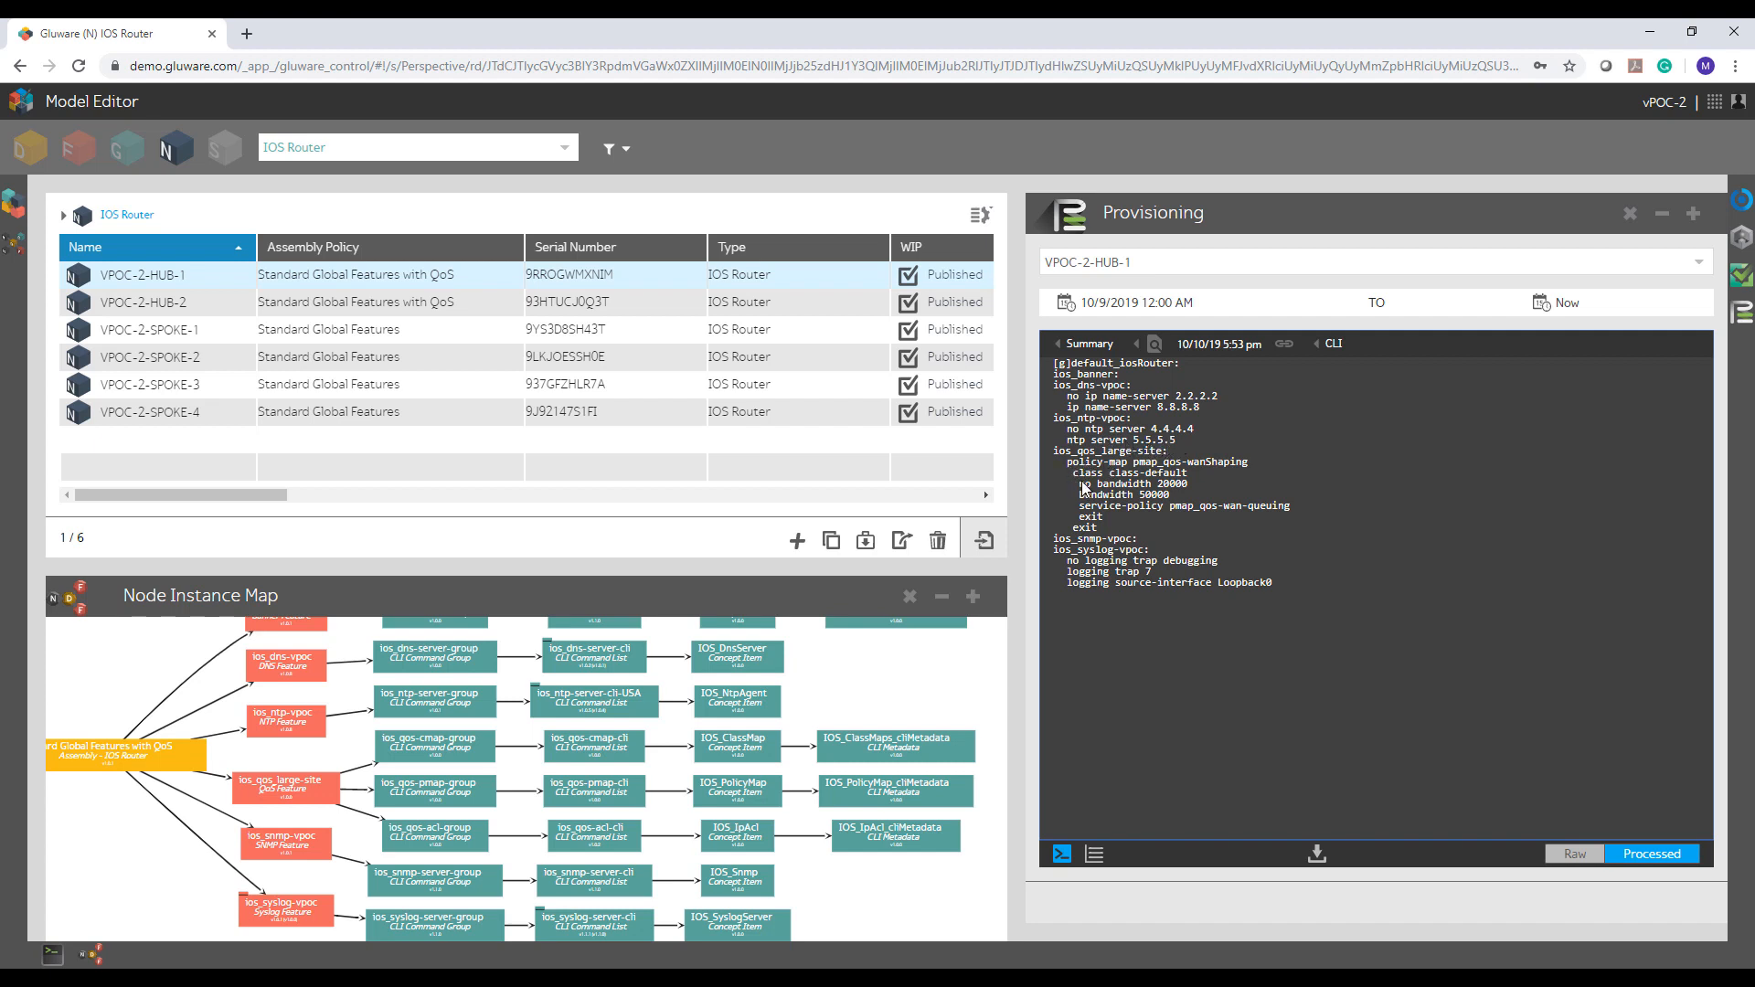
{"action": "left_click_drag", "start_coordinate": [1068, 463], "coordinate": [1106, 523]}
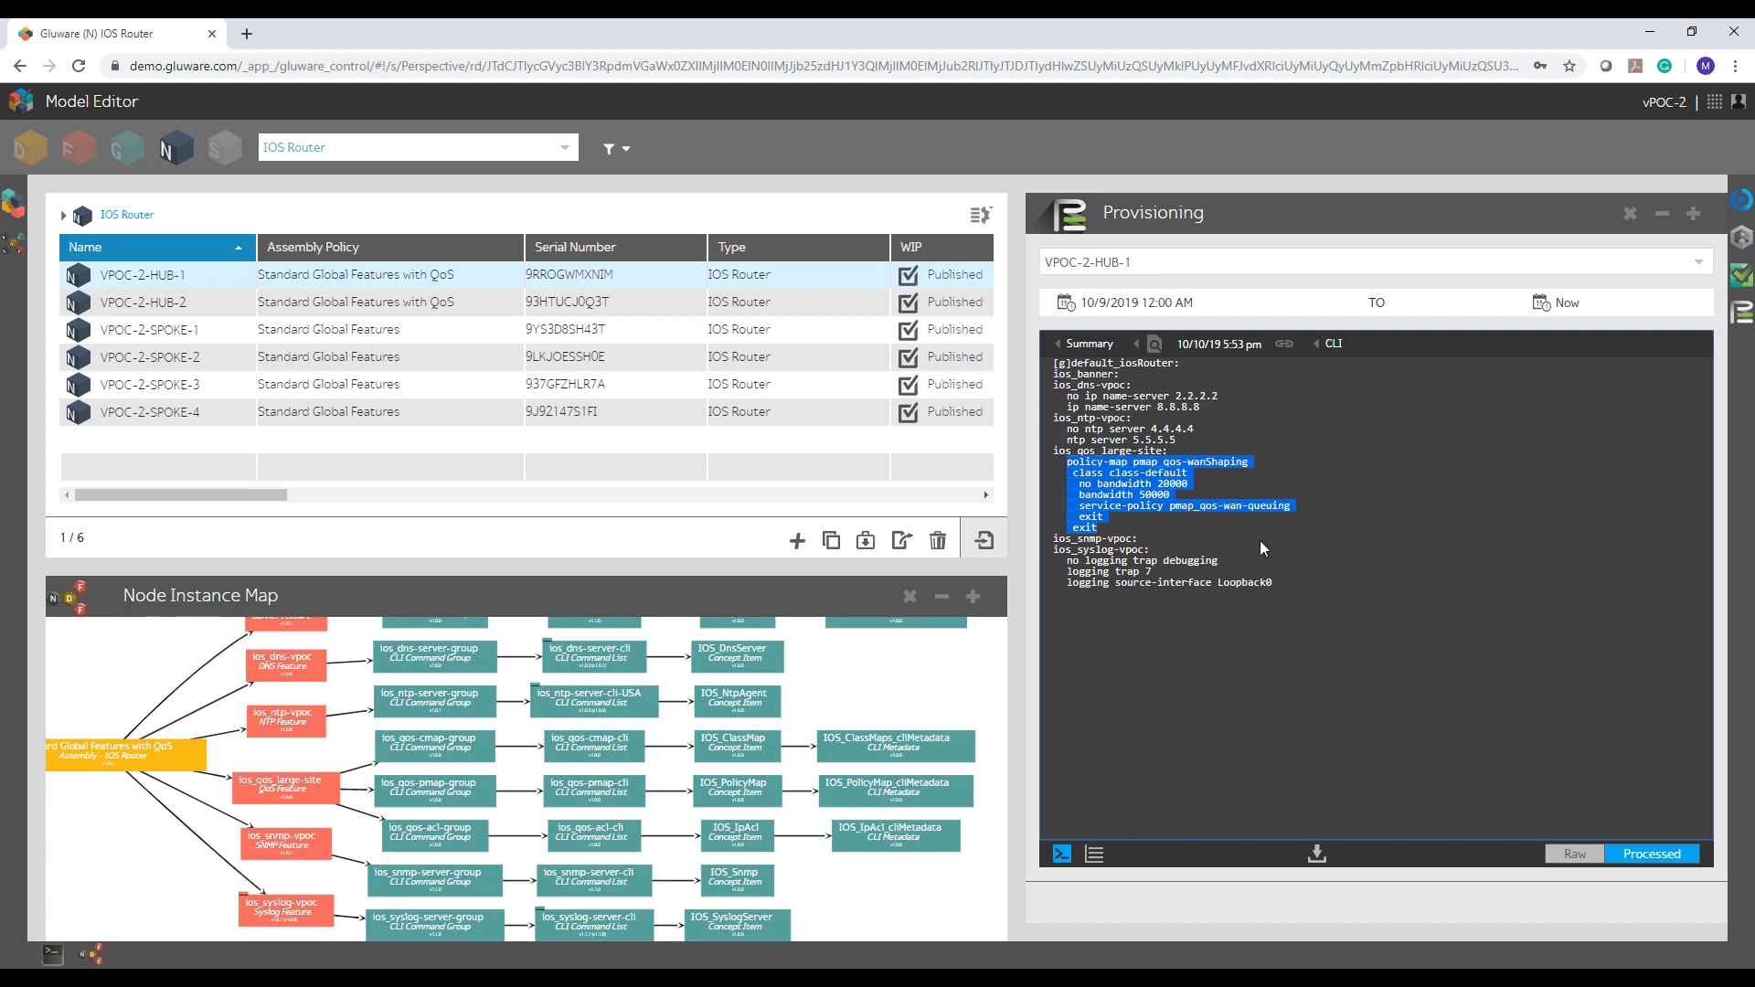
Step: Run a Provision Features action on VPOC-2-HUB-1 and VPOC-2-HUB-2, and check their feature provisioning status in the node table
{"action": "left_click", "coordinate": [1744, 276]}
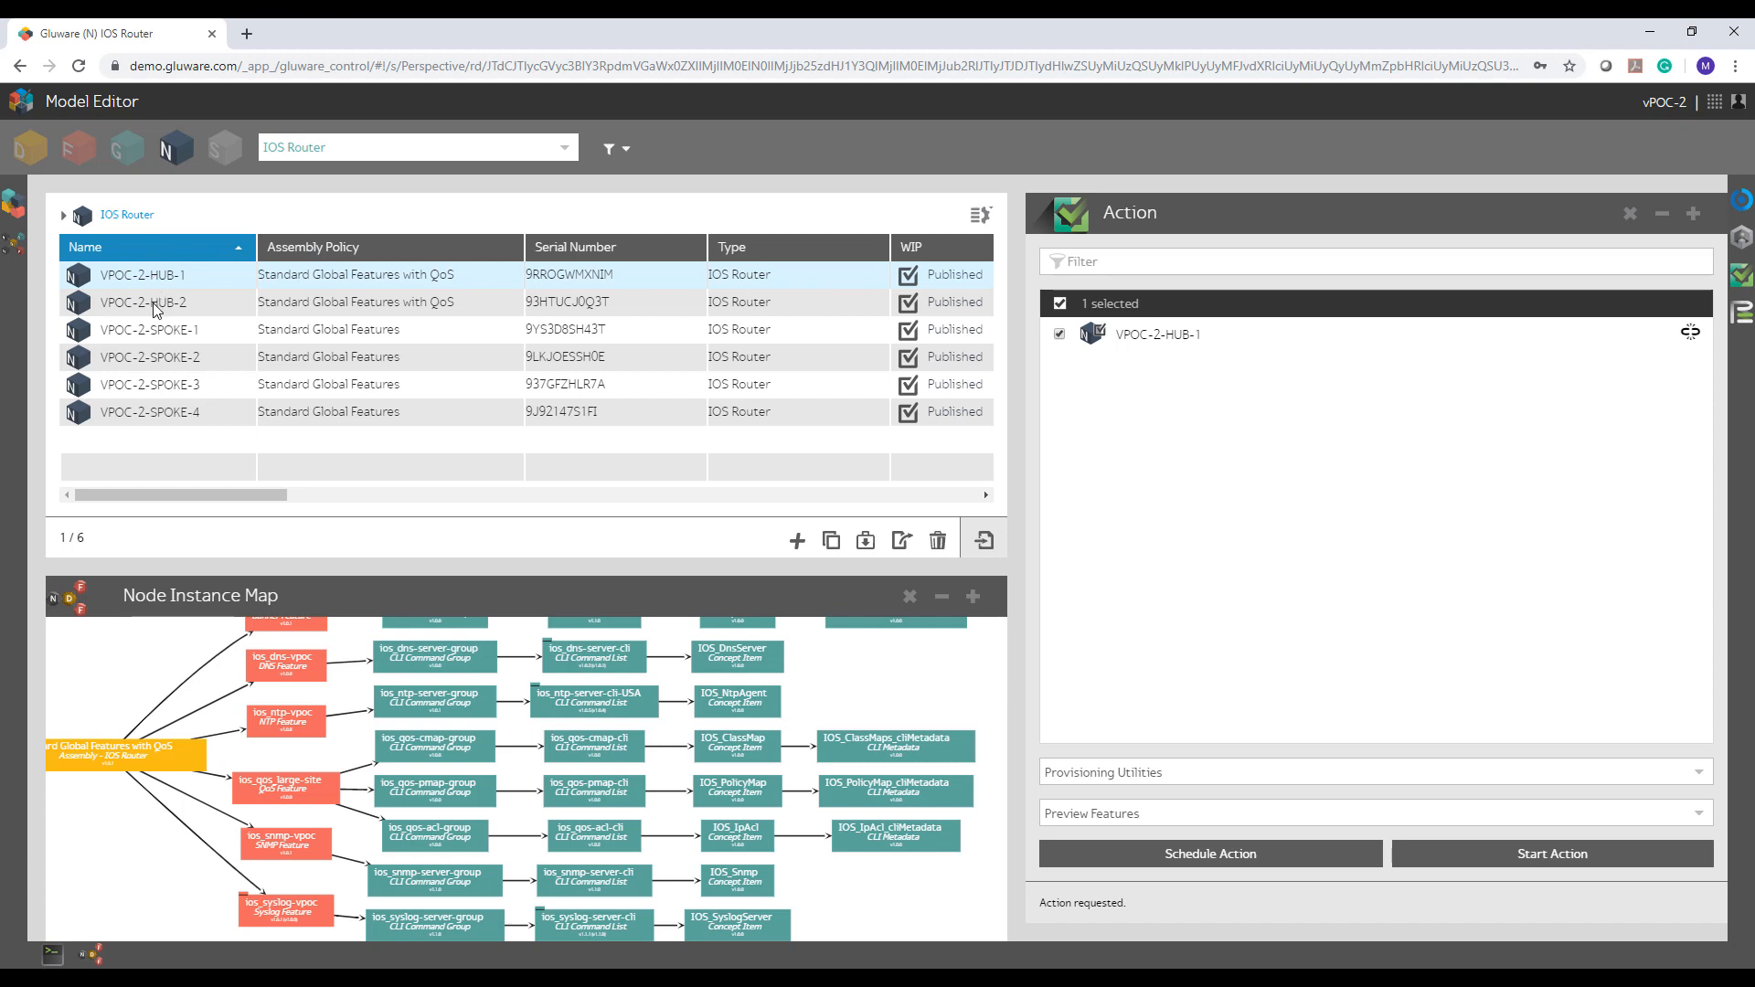
{"action": "left_click", "coordinate": [159, 309], "text": "ctrl"}
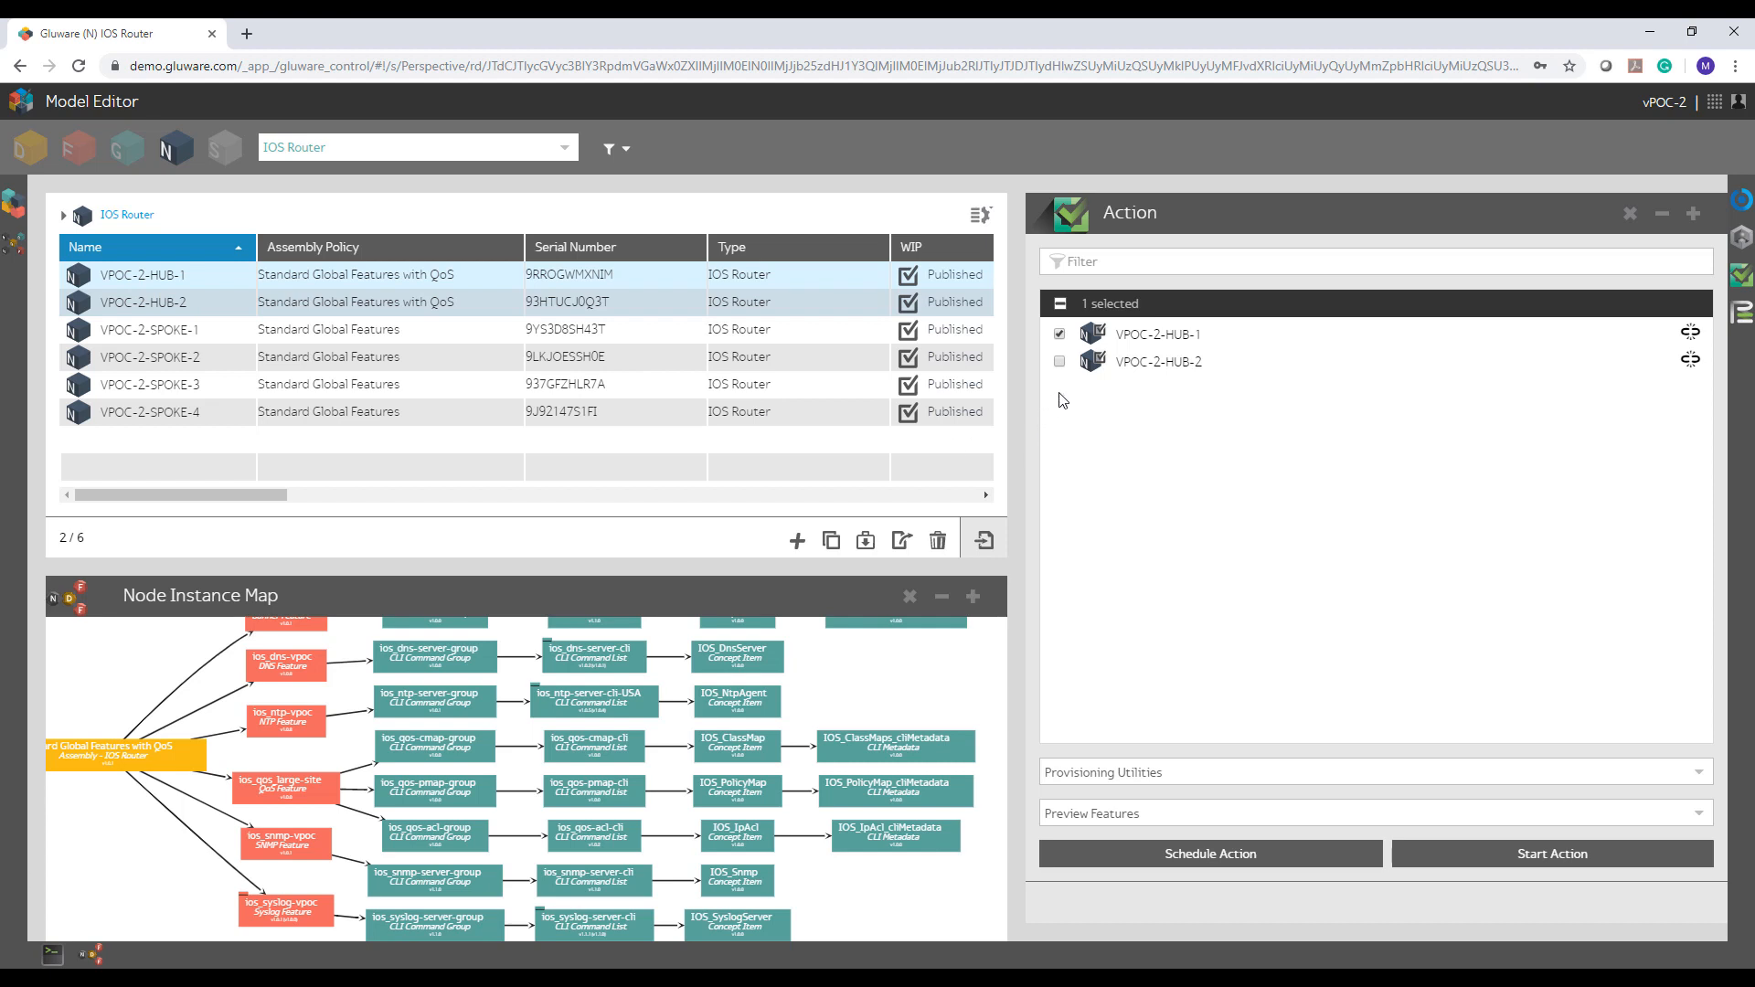
{"action": "left_click", "coordinate": [1060, 363]}
{"action": "left_click", "coordinate": [1142, 813]}
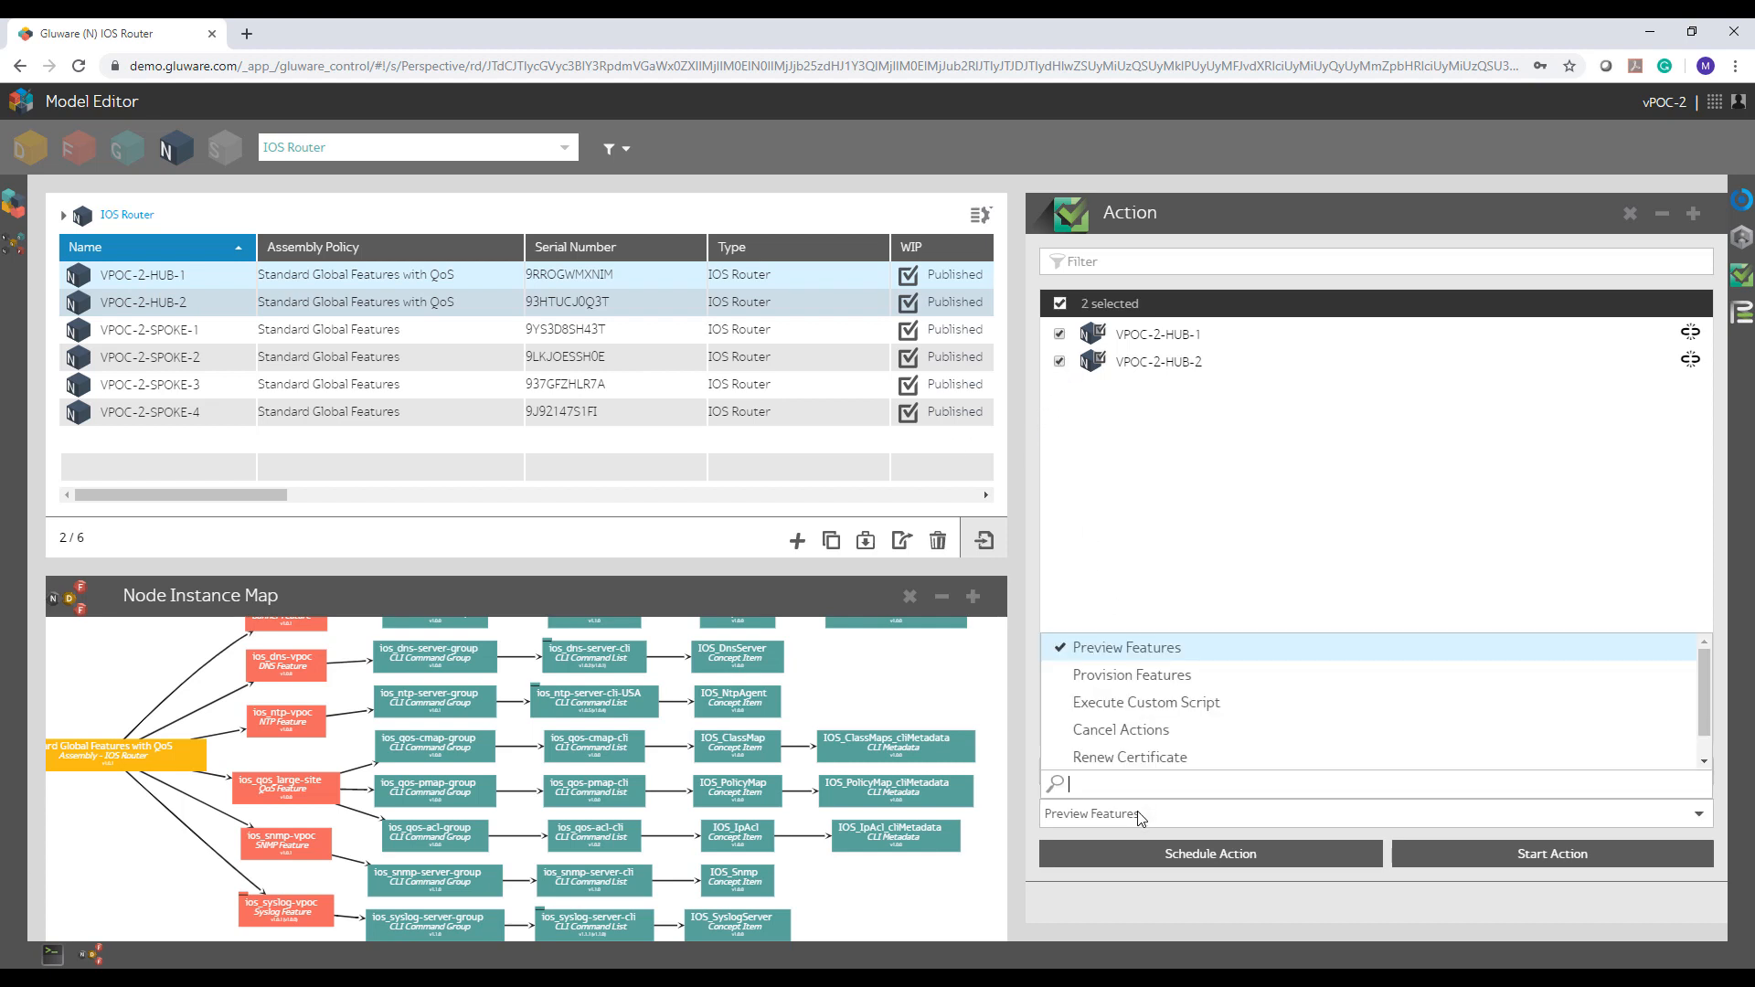
{"action": "left_click", "coordinate": [1123, 684]}
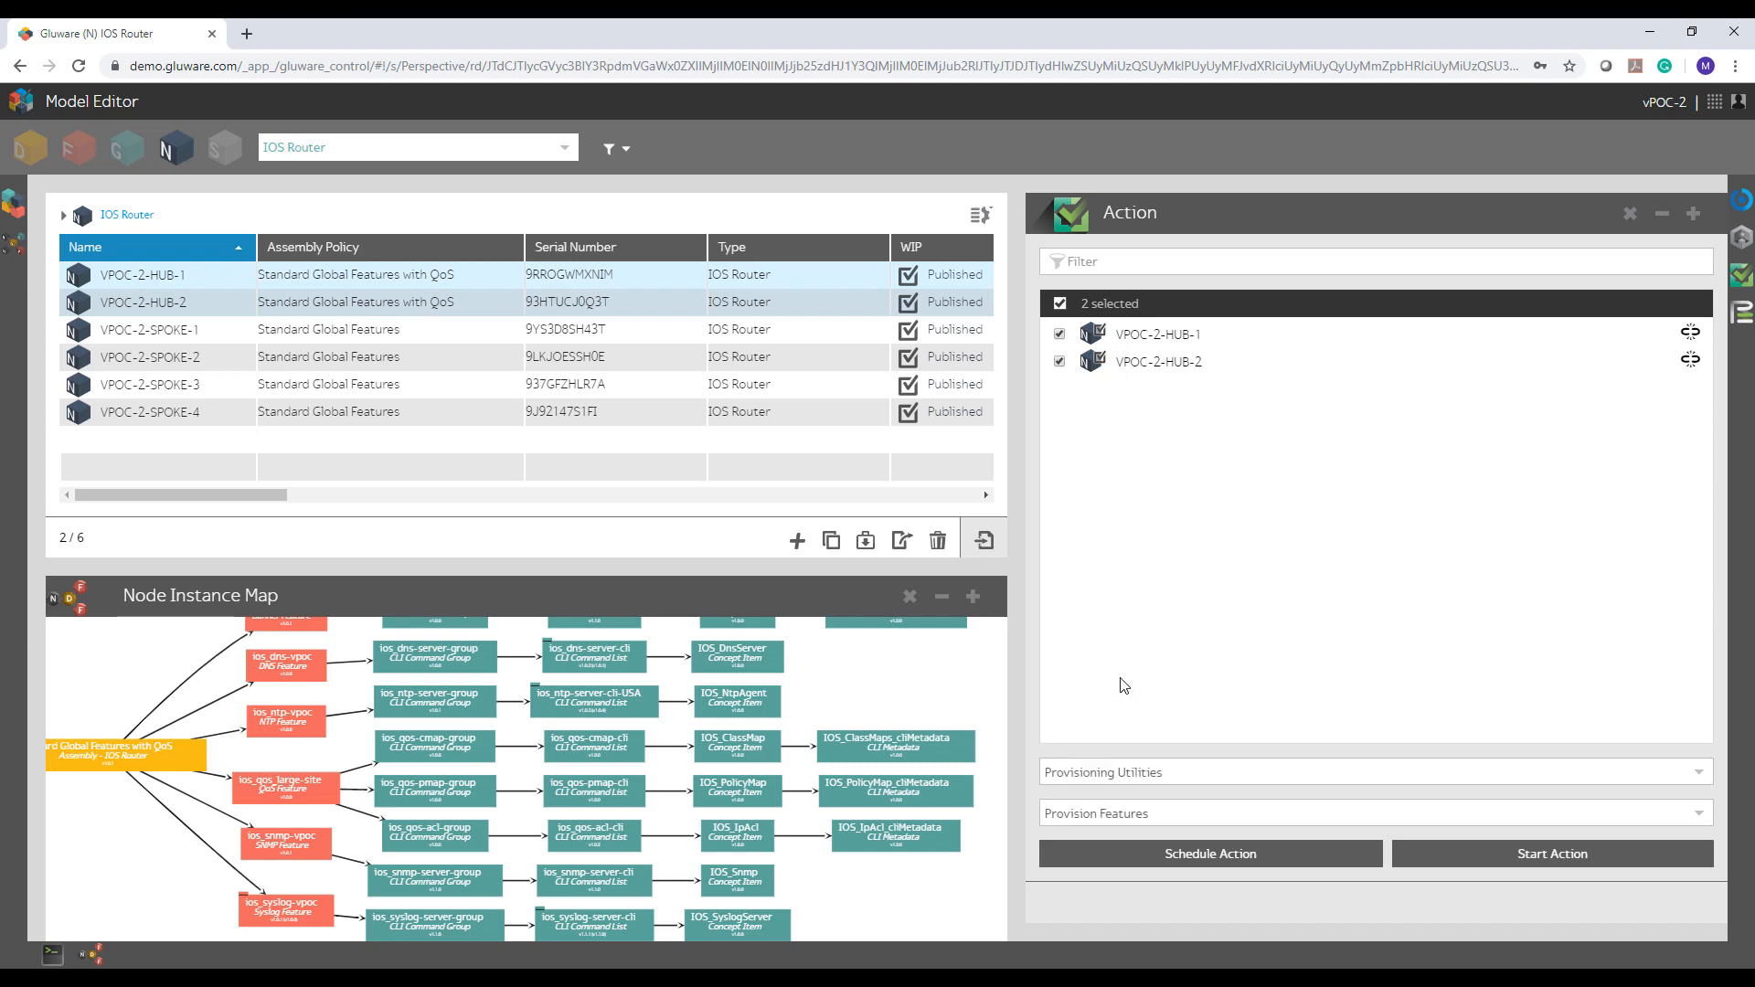
{"action": "left_click", "coordinate": [1439, 852]}
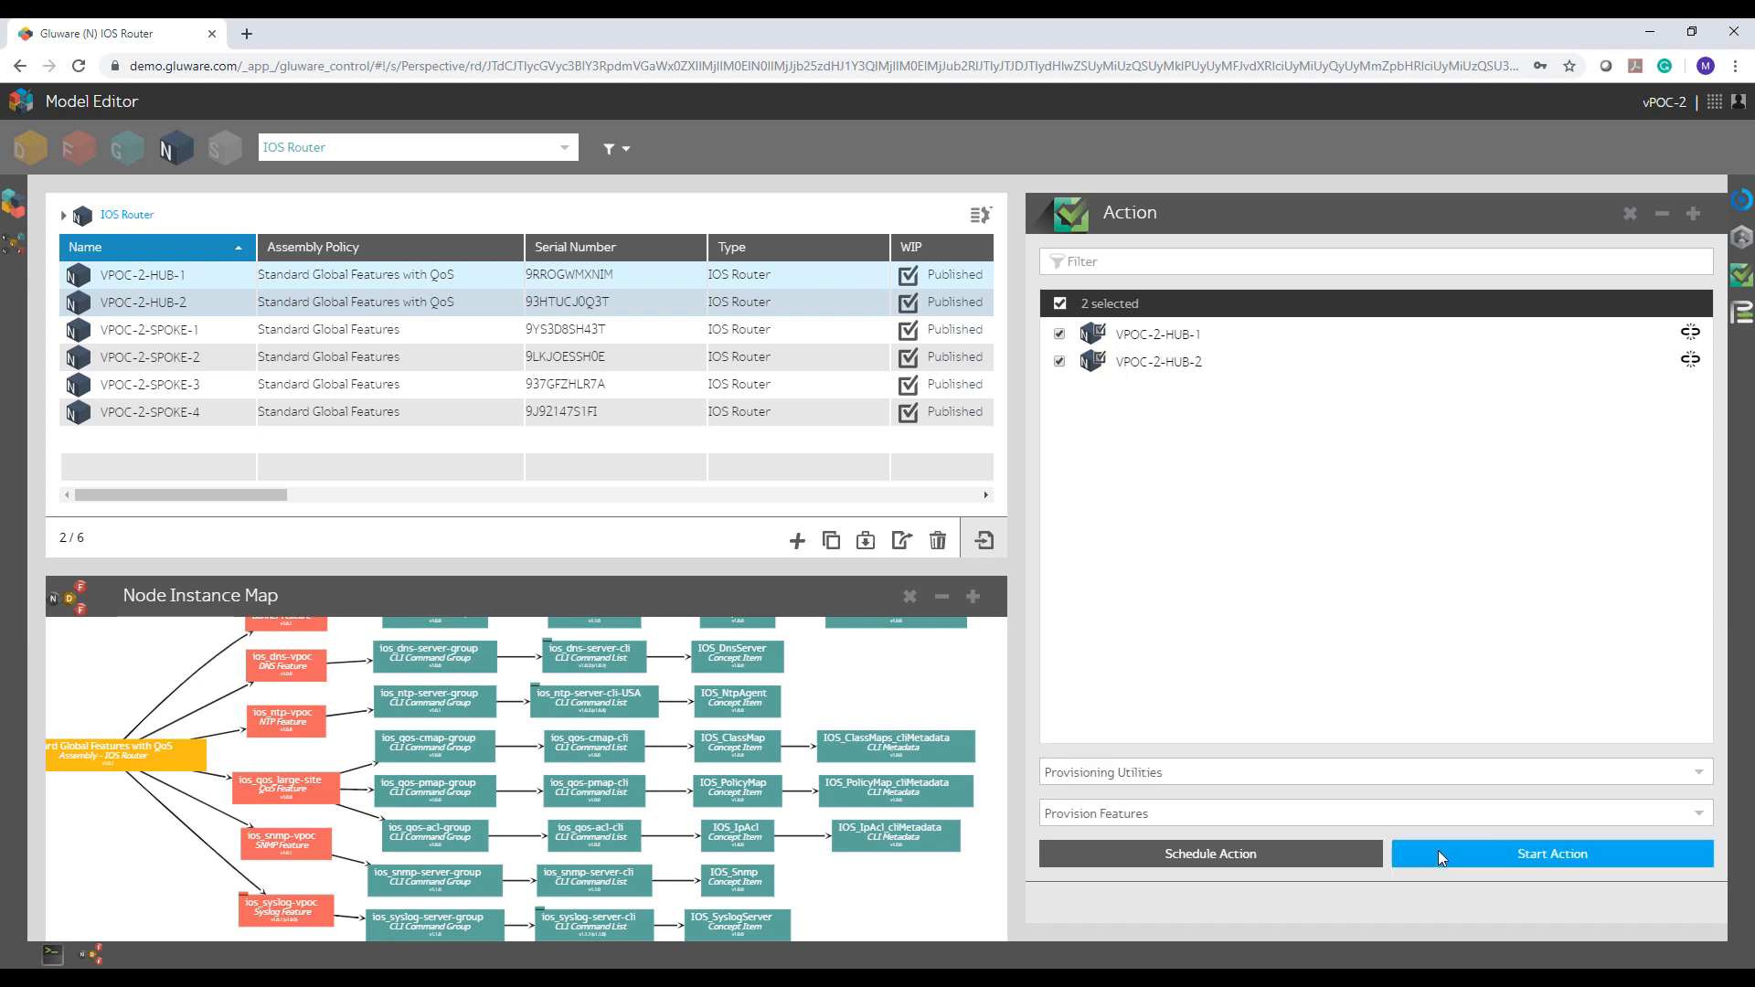
{"action": "left_click", "coordinate": [1397, 893]}
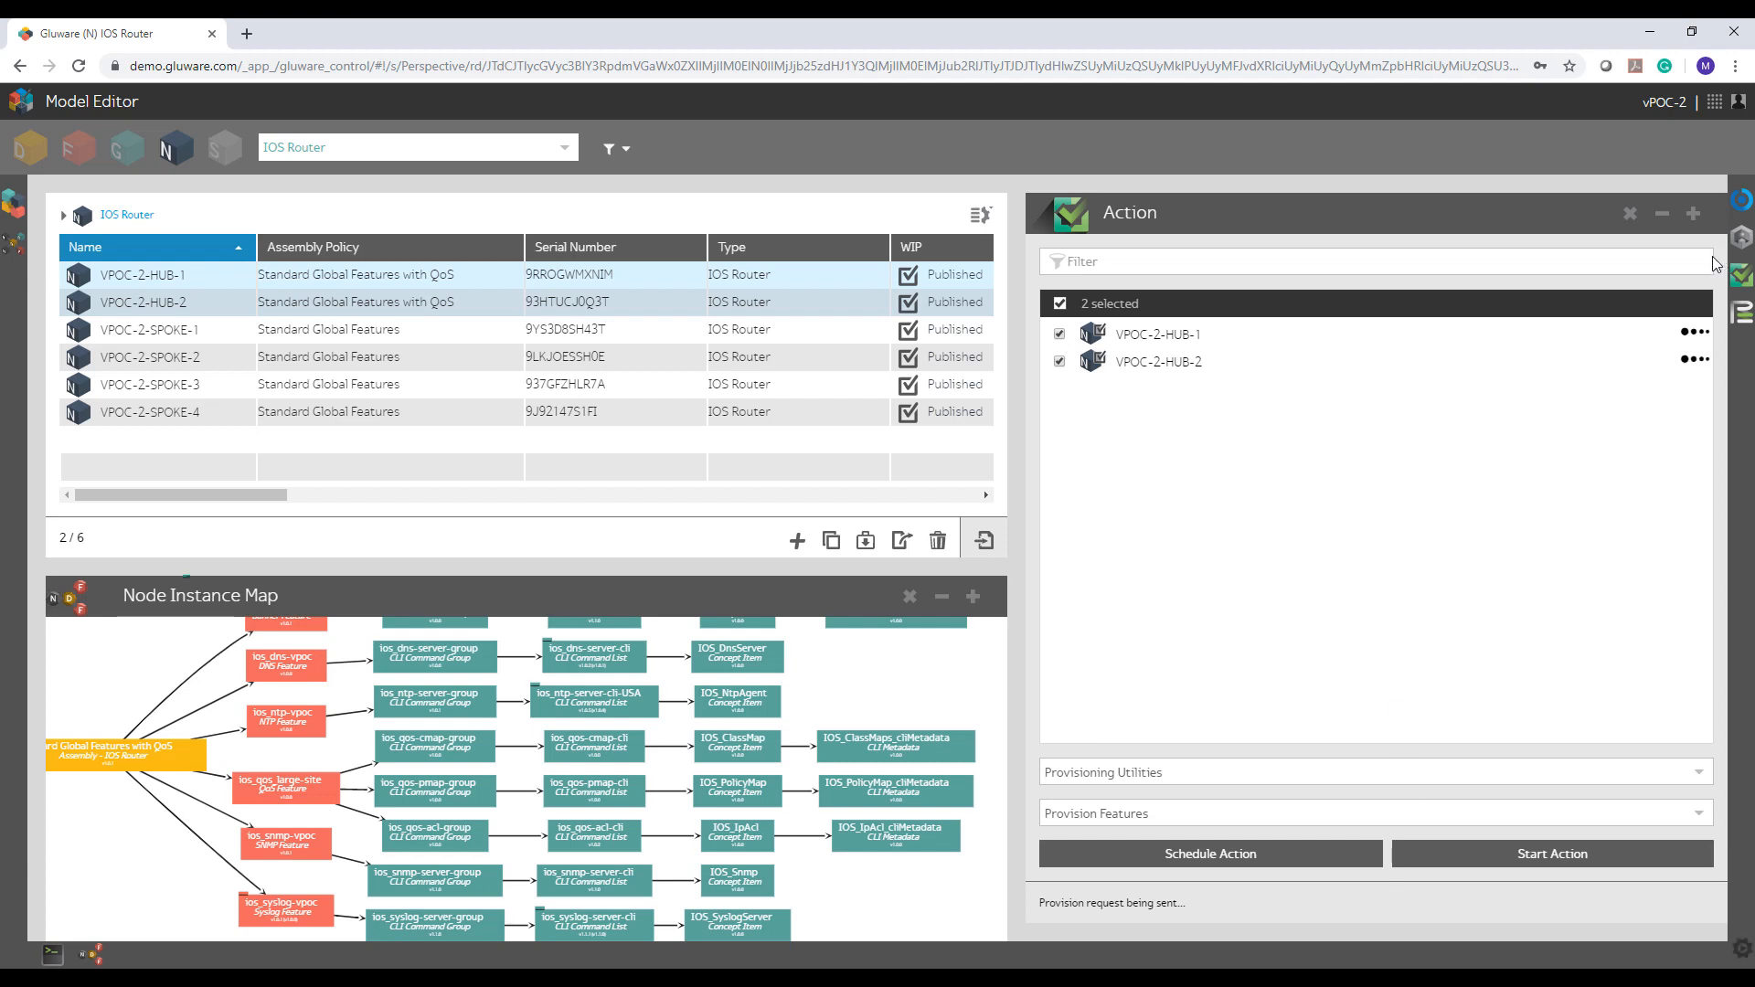
{"action": "left_click_drag", "start_coordinate": [281, 500], "coordinate": [995, 567]}
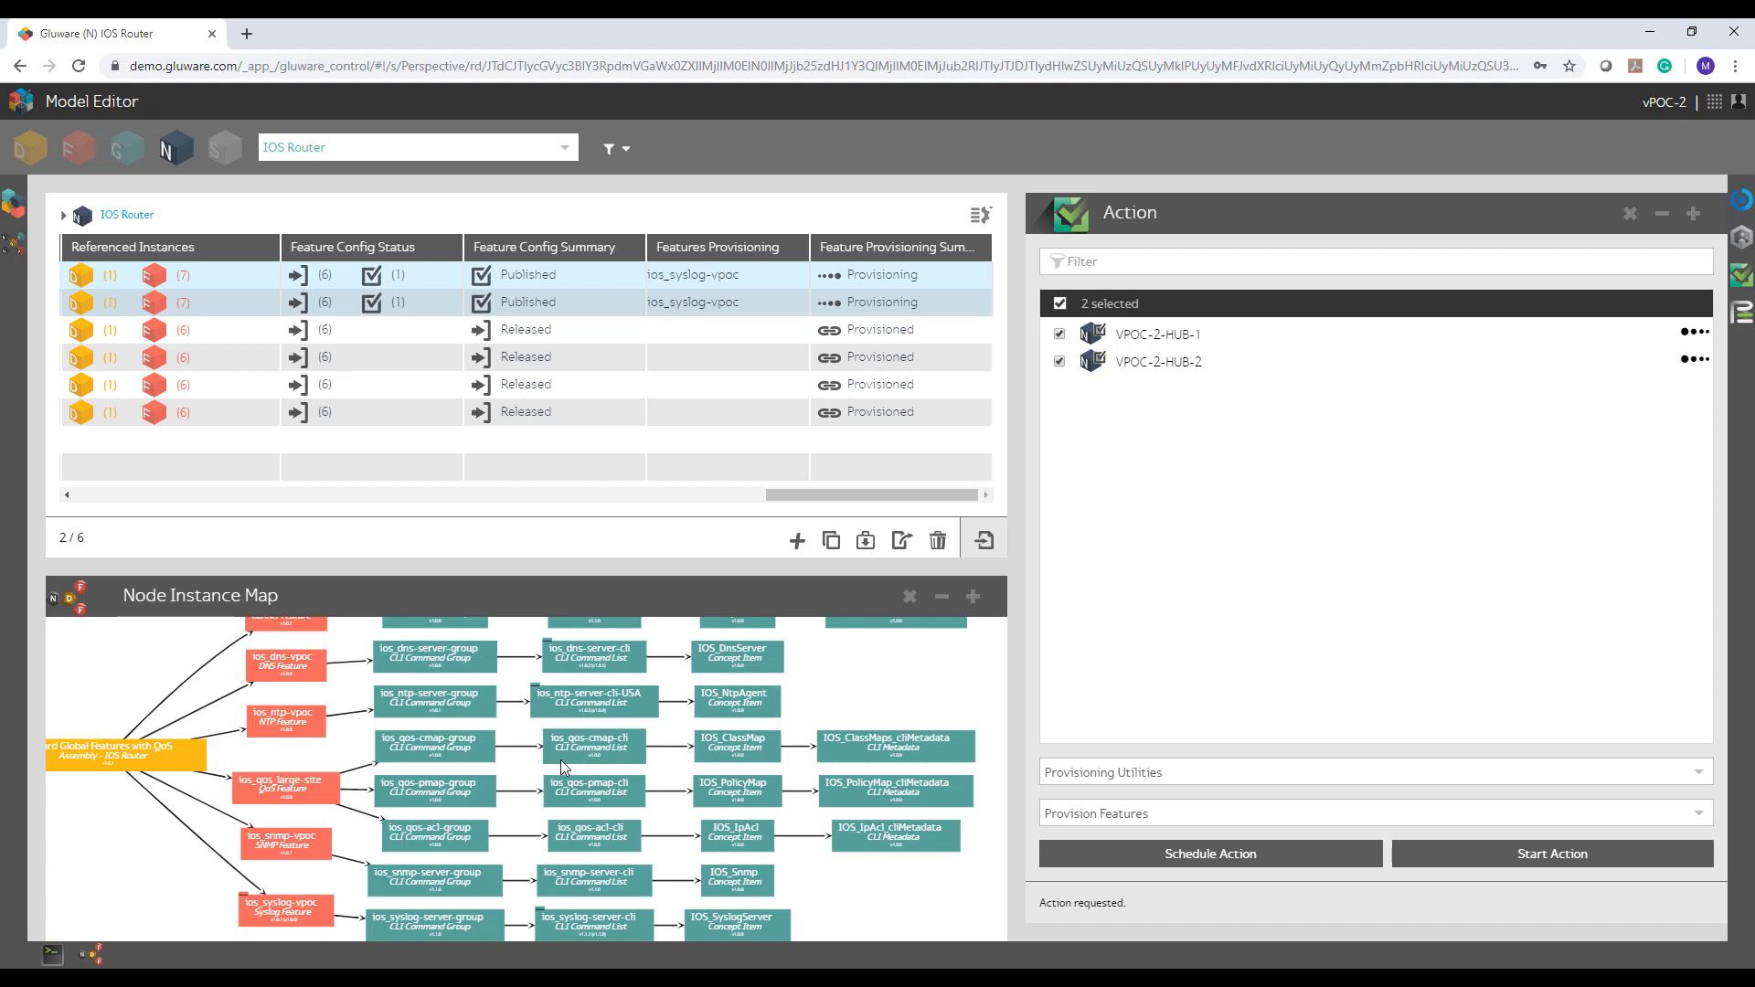
Step: Select the Standard Global Features with QoS assembly in the Node Instance Map and inspect its version and linked features
{"action": "left_click_drag", "start_coordinate": [116, 658], "coordinate": [250, 668]}
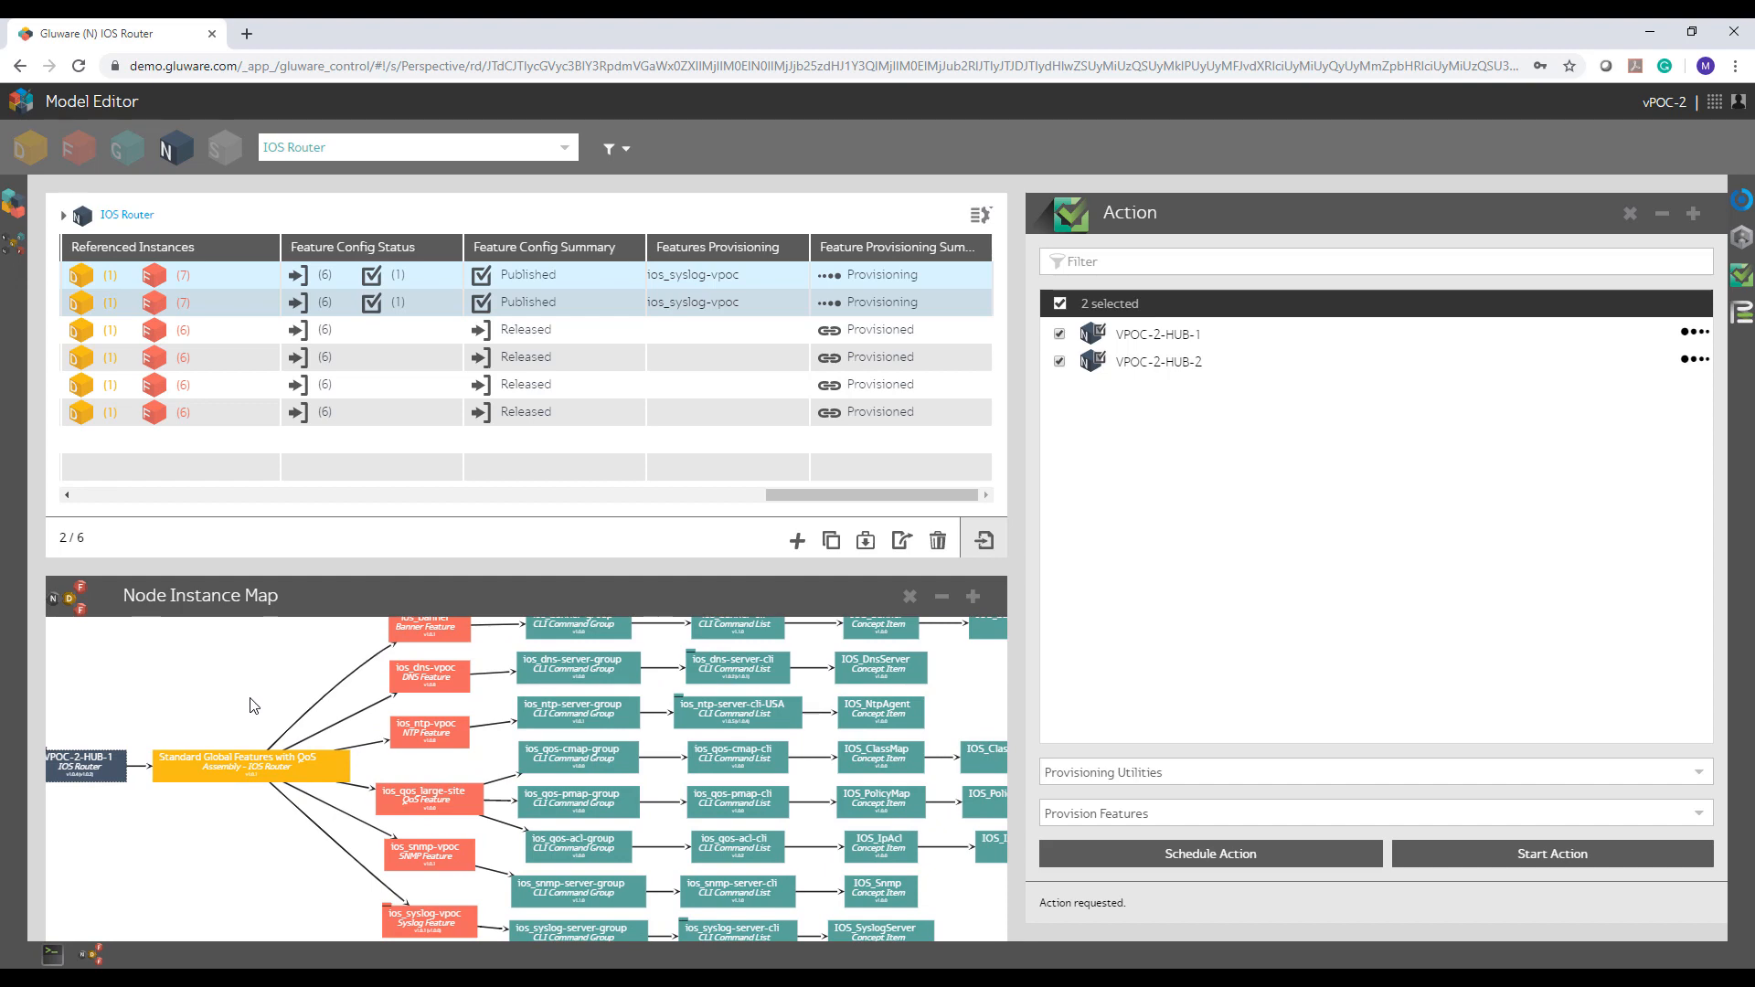
{"action": "scroll", "coordinate": [250, 699], "scroll_direction": "up", "scroll_amount": 3}
{"action": "scroll", "coordinate": [251, 699], "scroll_direction": "up", "scroll_amount": 1}
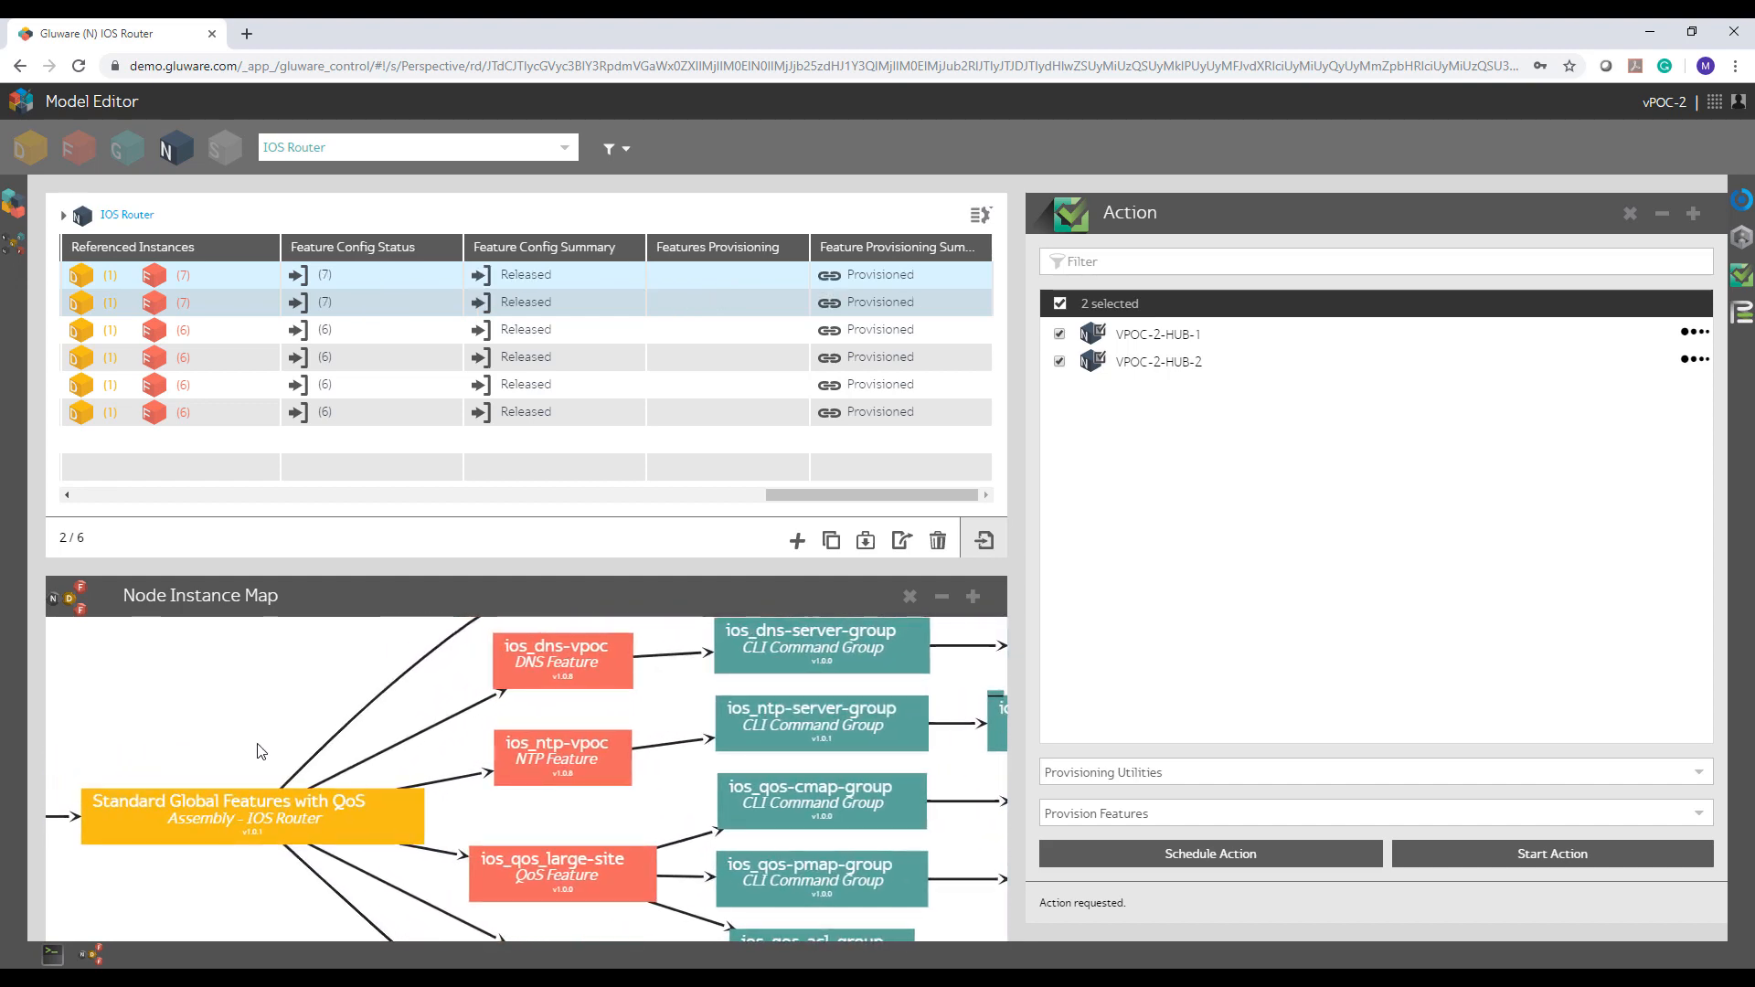
{"action": "left_click_drag", "start_coordinate": [258, 746], "coordinate": [249, 675]}
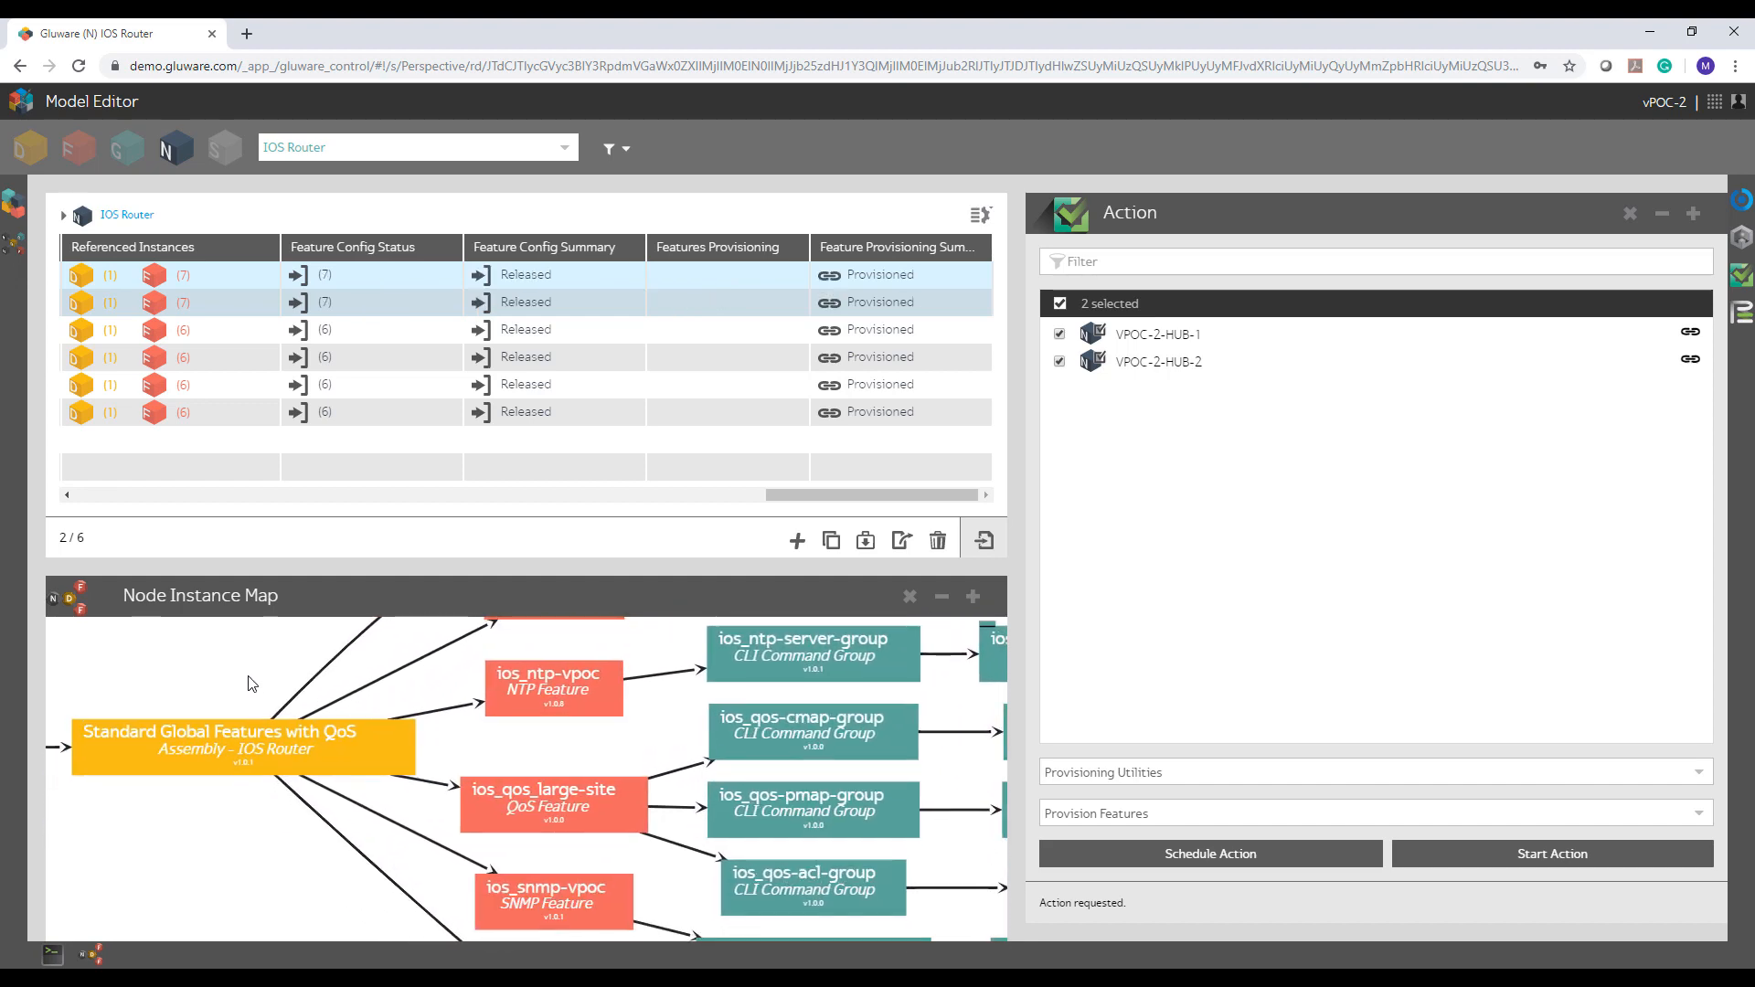
{"action": "left_click", "coordinate": [194, 751]}
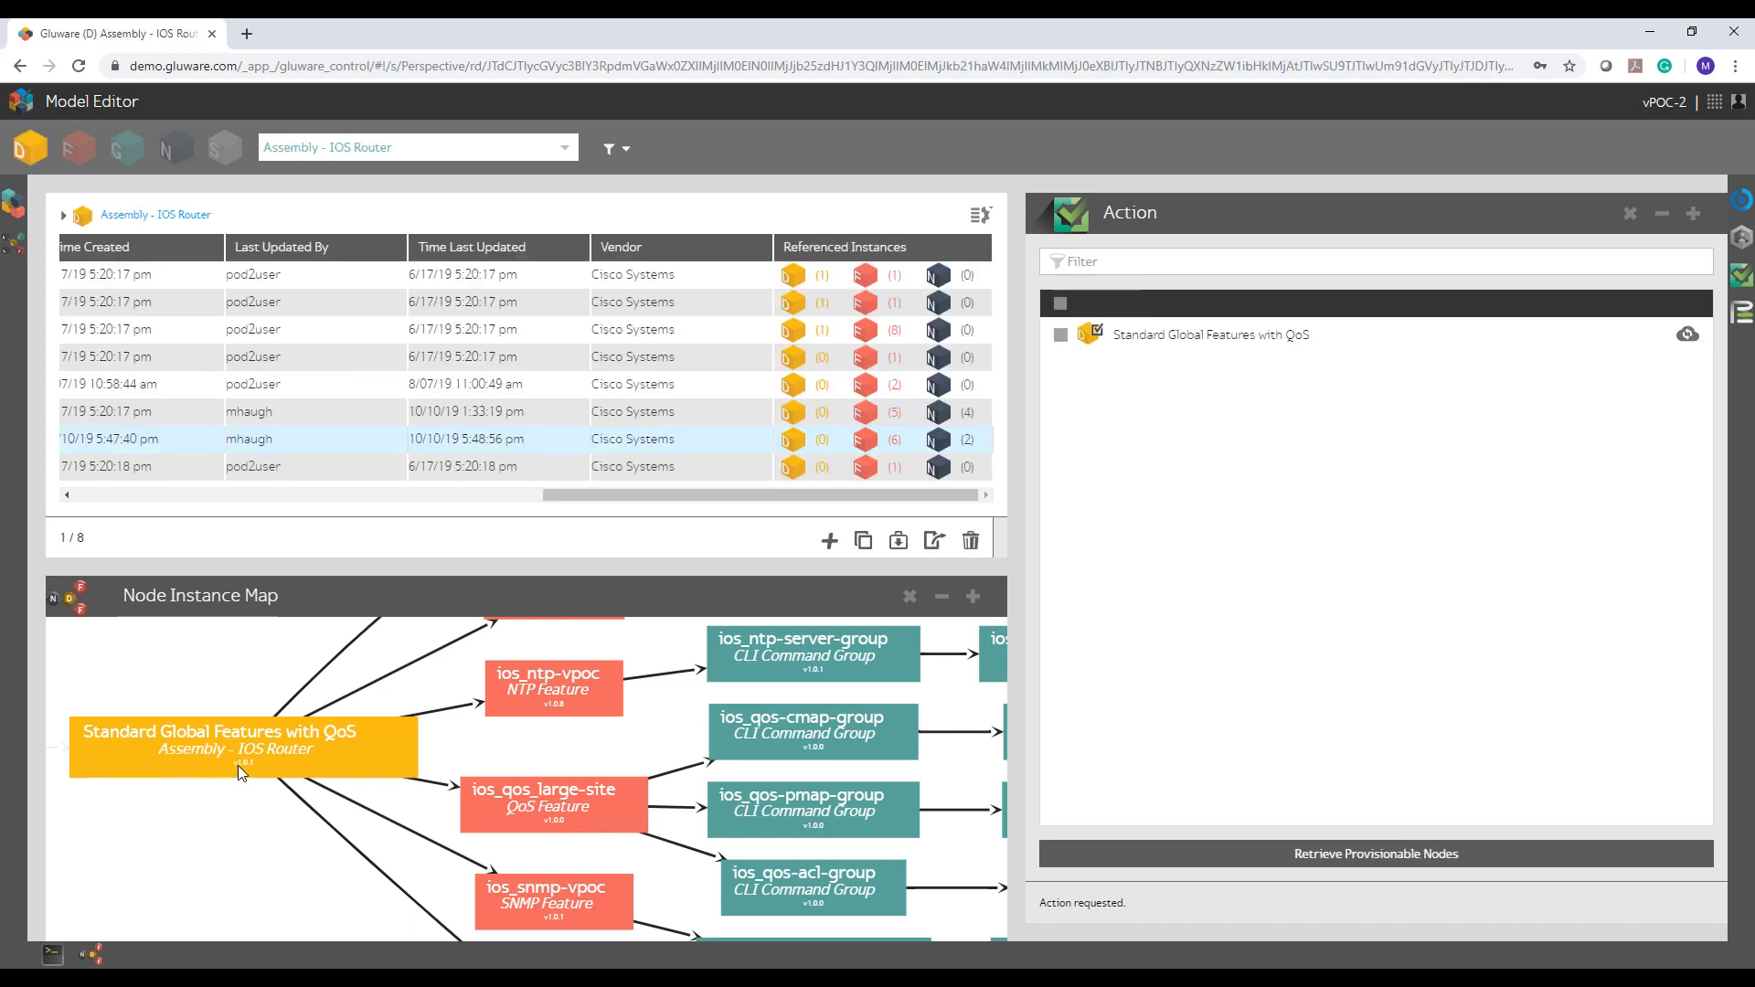
{"action": "scroll", "coordinate": [241, 765], "scroll_direction": "up", "scroll_amount": 2}
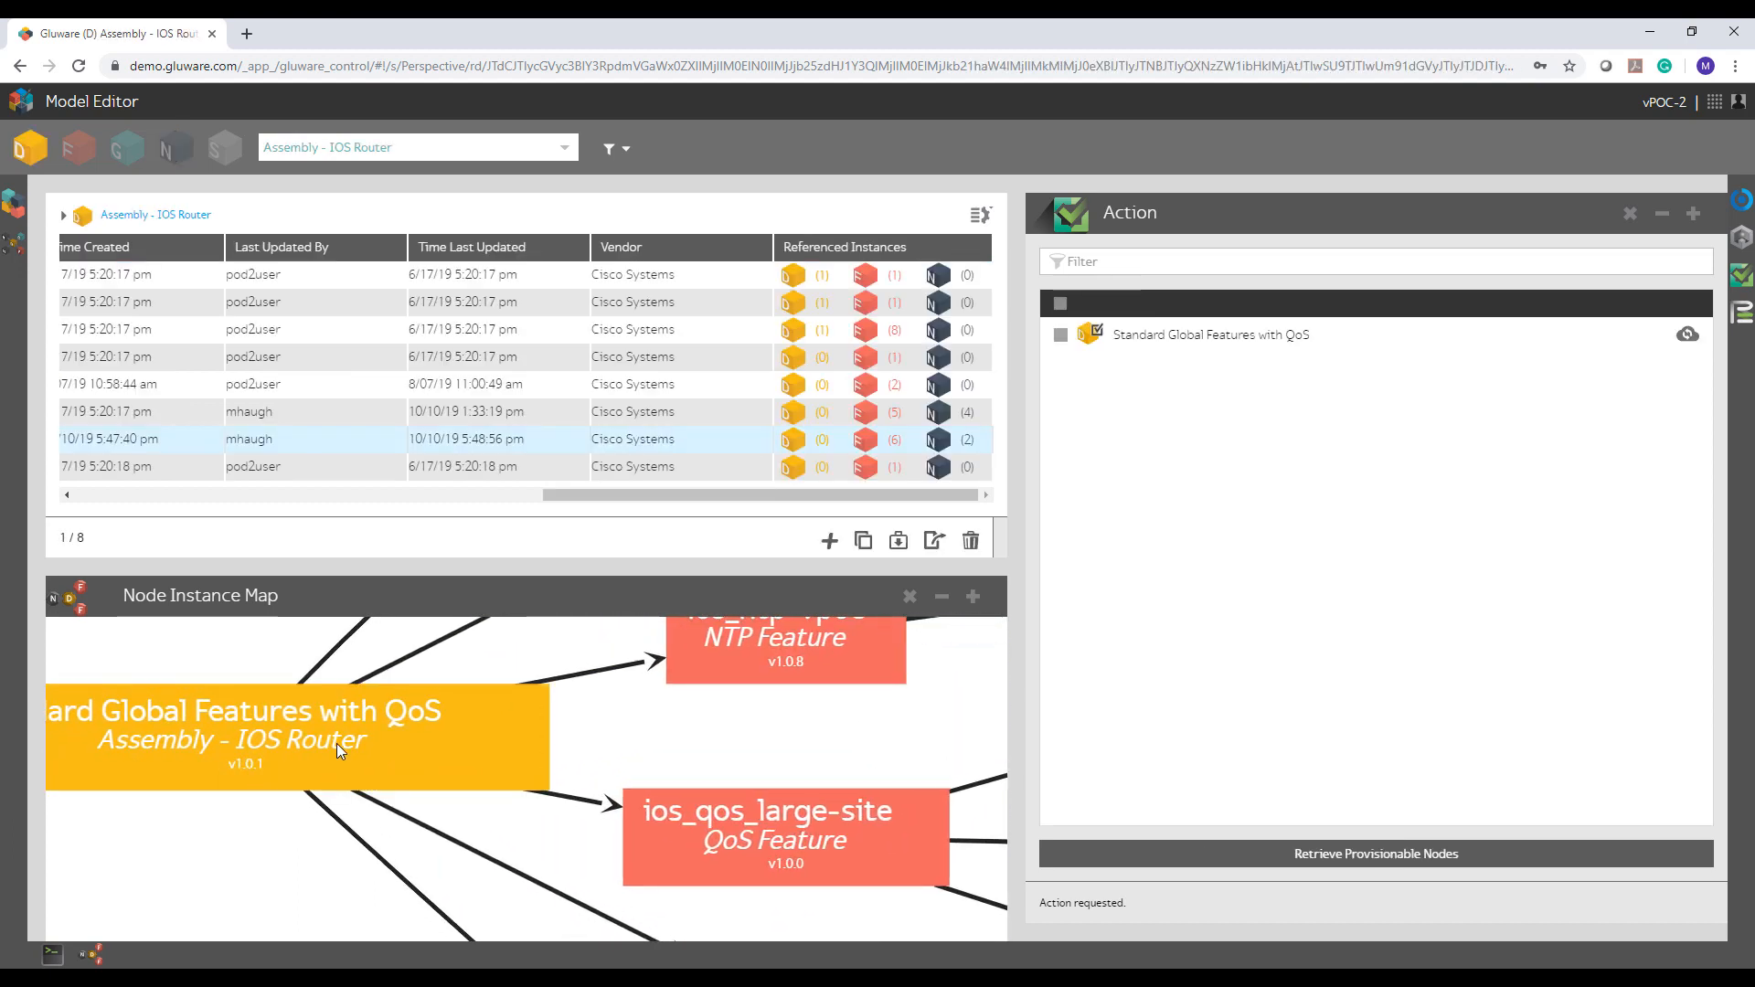
{"action": "scroll", "coordinate": [336, 743], "scroll_direction": "down", "scroll_amount": 3}
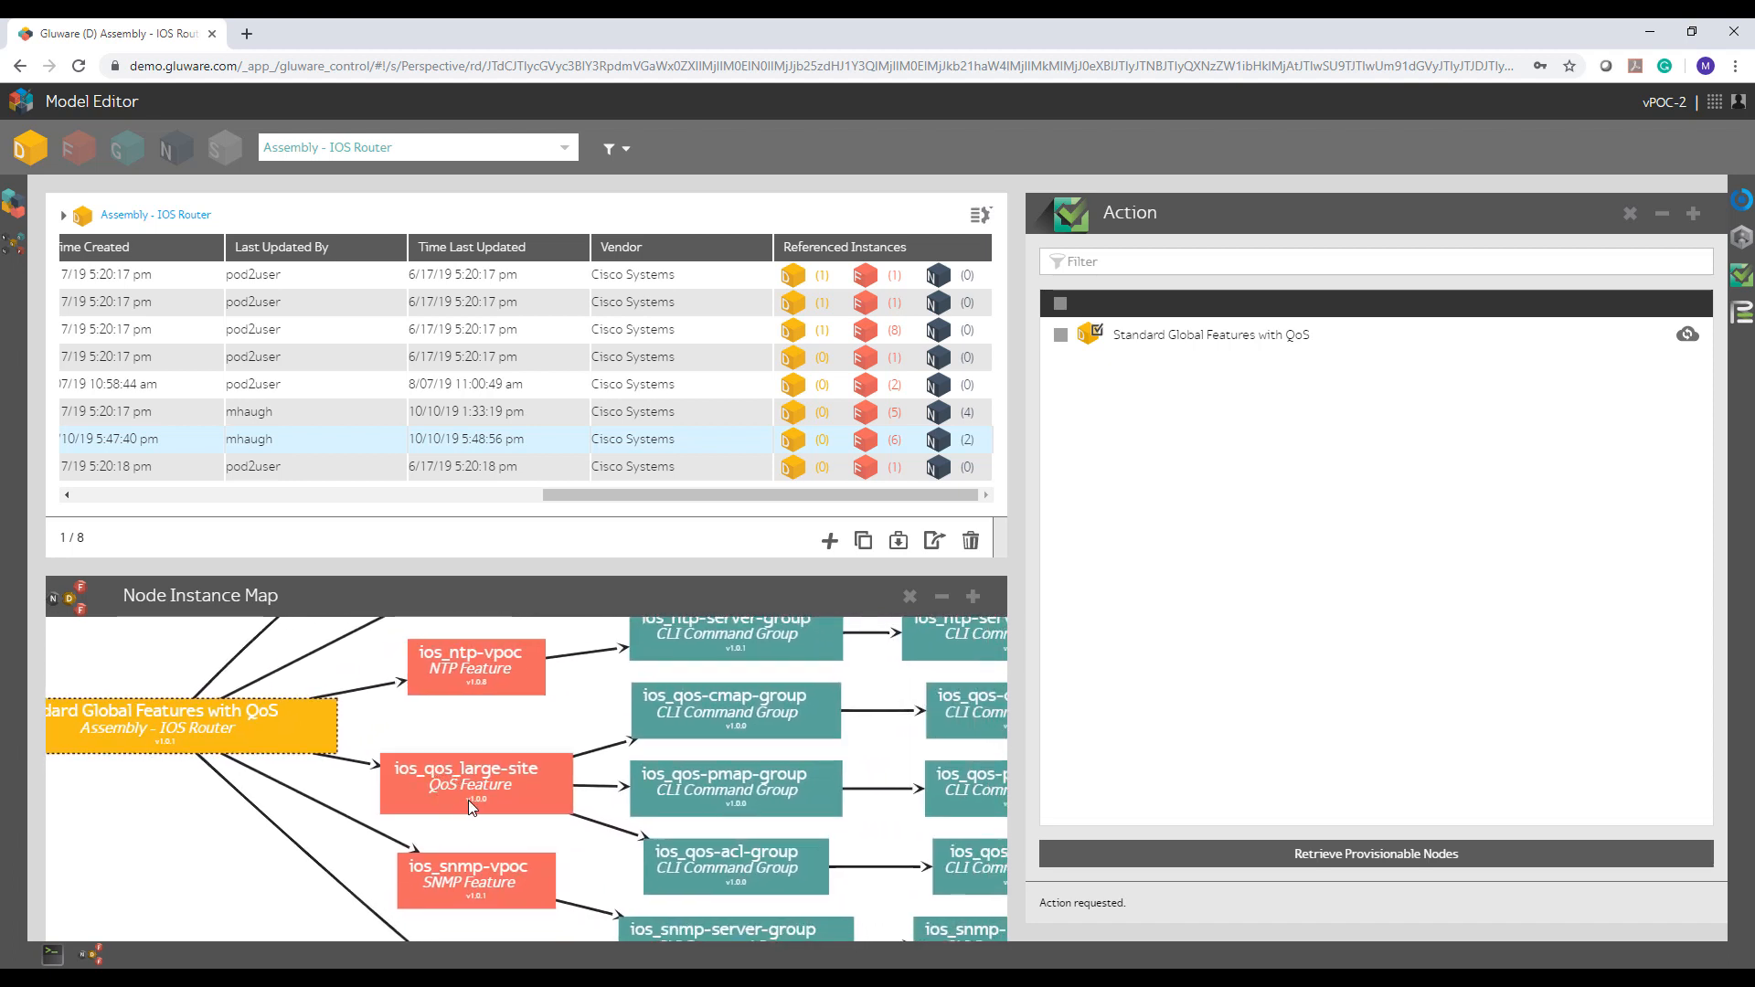
Step: Examine the versions of the QoS, SNMP and syslog command groups and lists in the Node Instance Map, ending on the full assembly tree
{"action": "left_click_drag", "start_coordinate": [585, 712], "coordinate": [382, 730]}
{"action": "left_click_drag", "start_coordinate": [669, 778], "coordinate": [526, 759]}
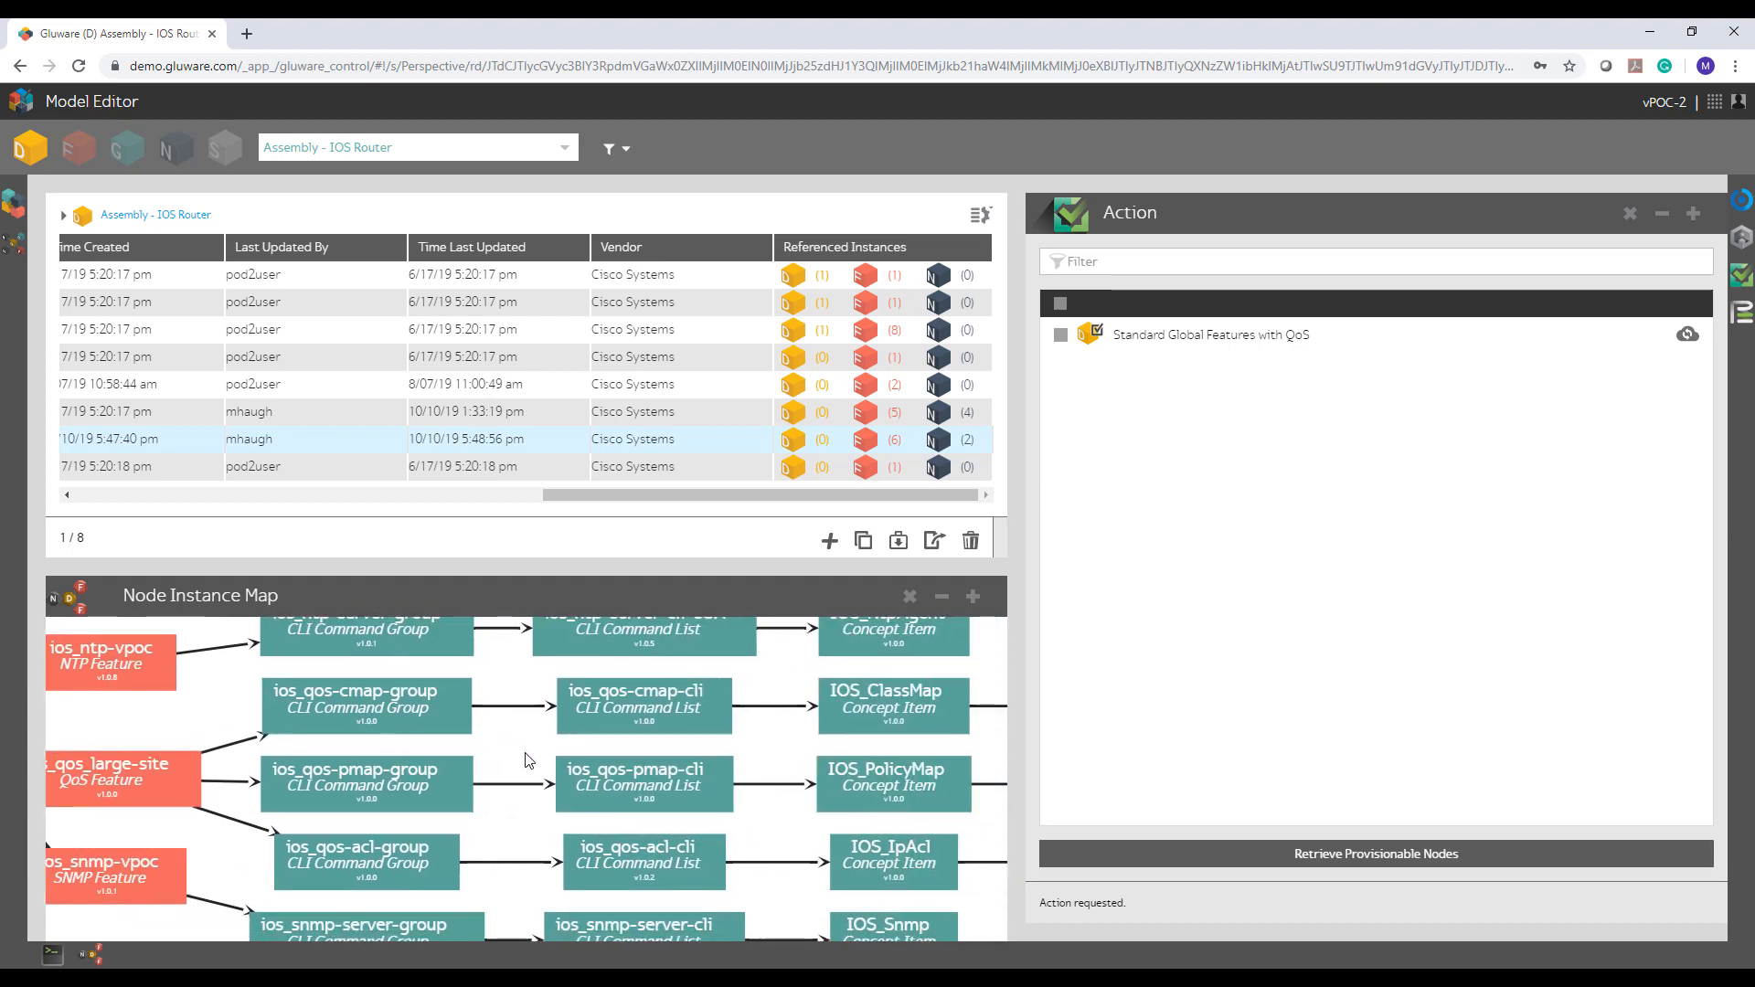
{"action": "scroll", "coordinate": [529, 756], "scroll_direction": "up", "scroll_amount": 3}
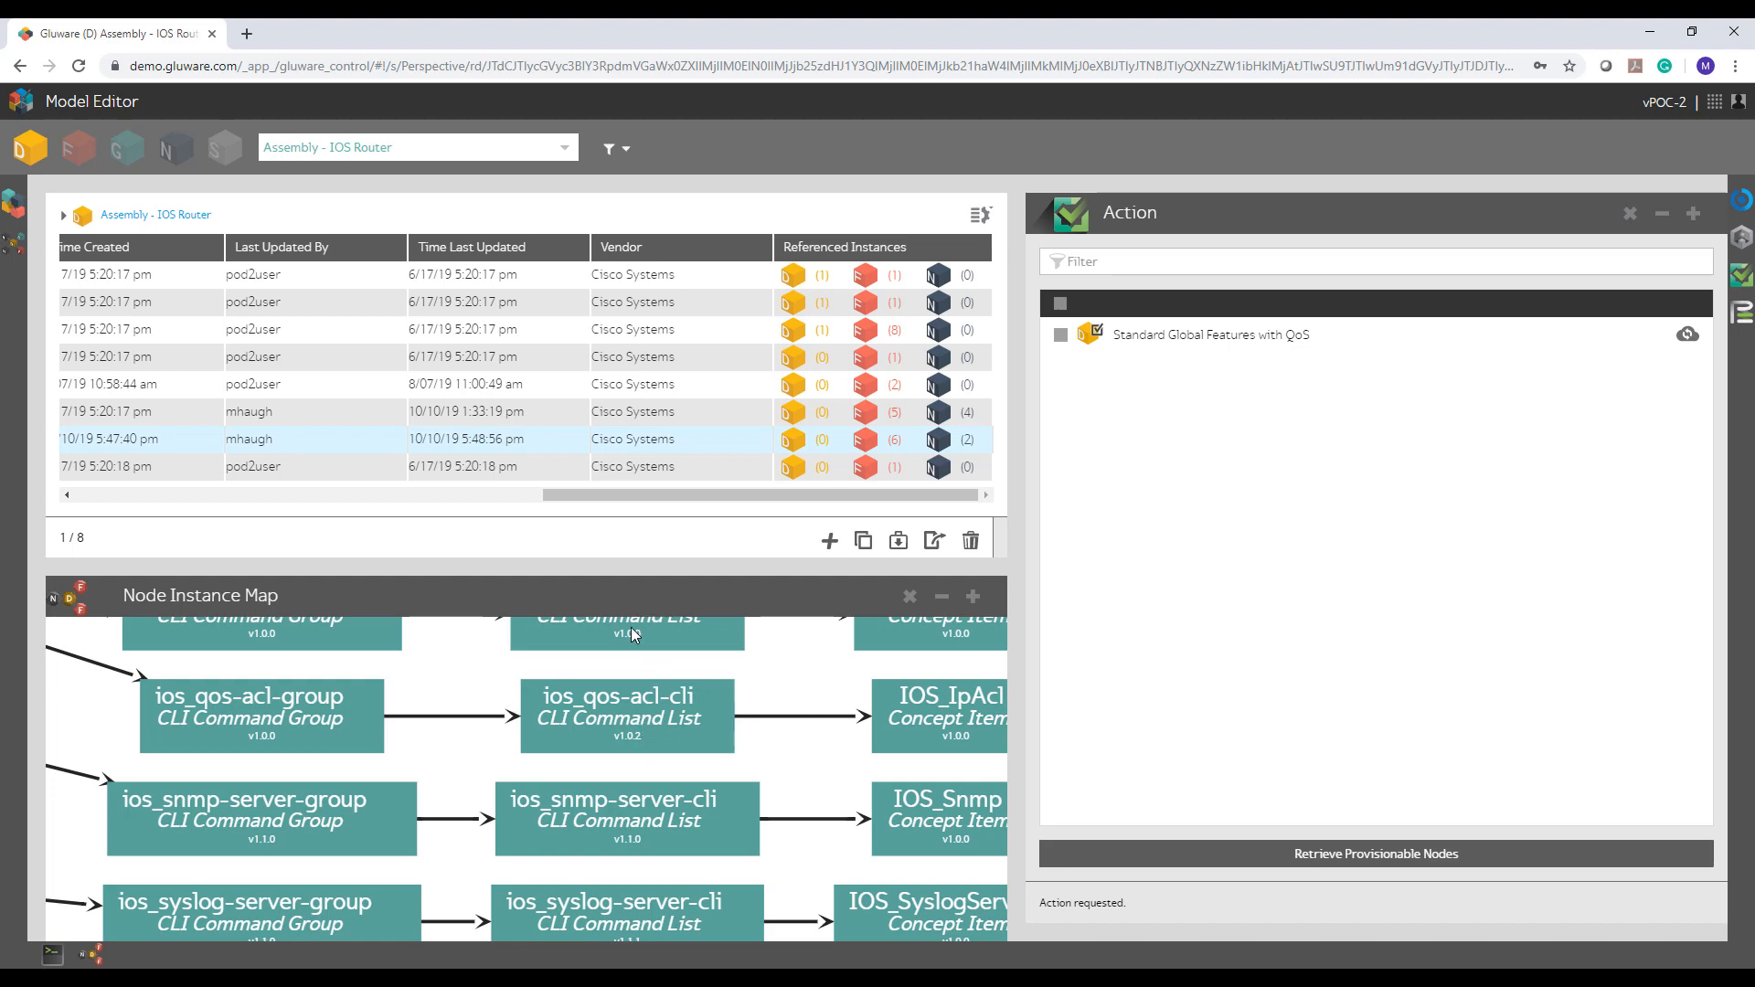
{"action": "scroll", "coordinate": [619, 668], "scroll_direction": "down", "scroll_amount": 1}
{"action": "scroll", "coordinate": [619, 668], "scroll_direction": "down", "scroll_amount": 2}
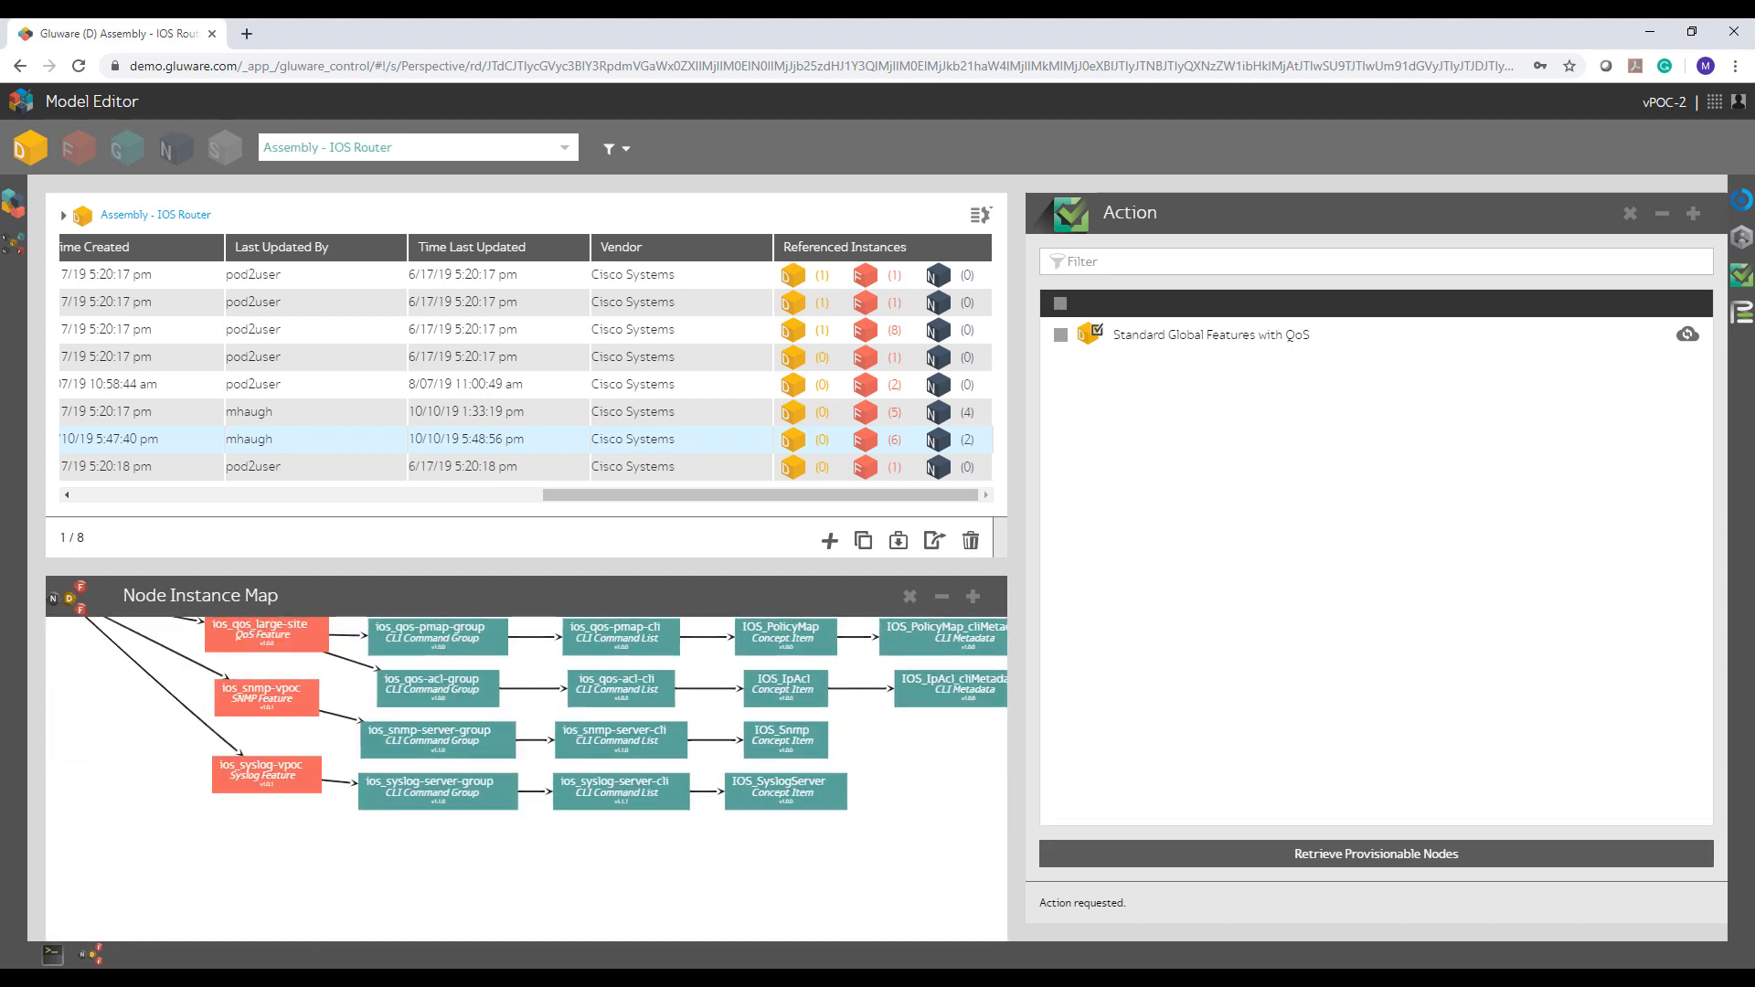
{"action": "scroll", "coordinate": [146, 818], "scroll_direction": "up", "scroll_amount": 1}
{"action": "scroll", "coordinate": [151, 827], "scroll_direction": "down", "scroll_amount": 3}
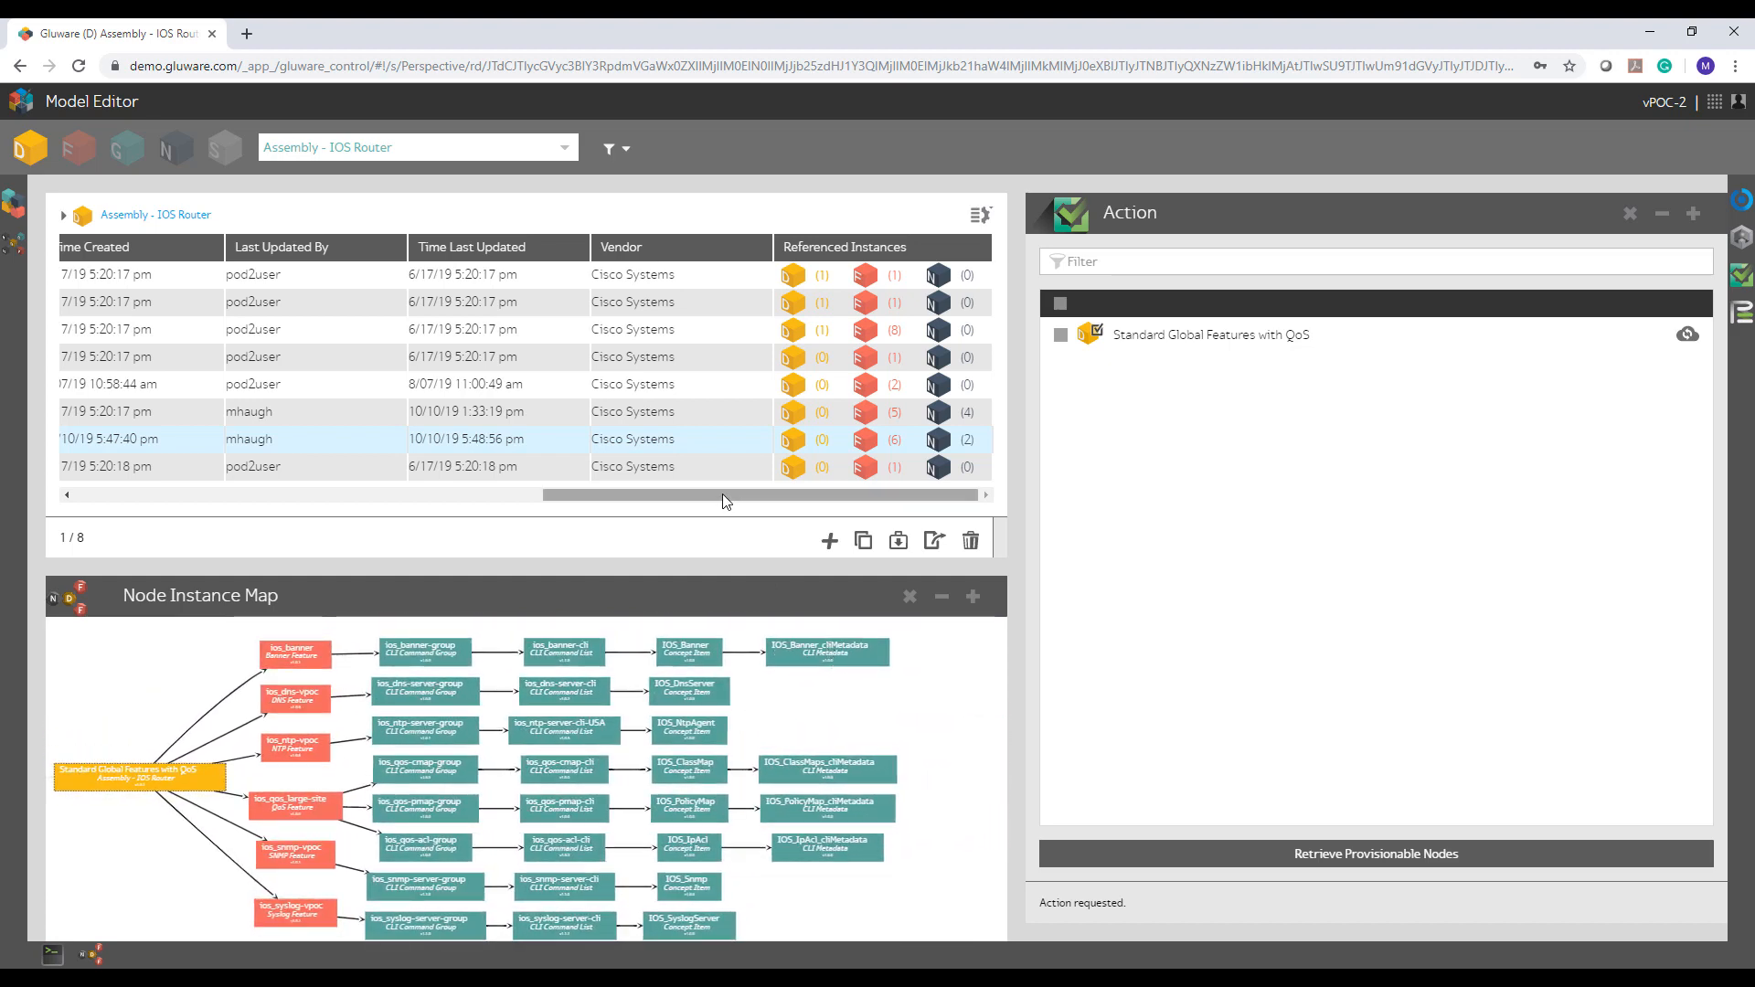
Step: Return to the IOS Router nodes and check the feature configuration and provisioning summaries of both hub routers
{"action": "mouse_move", "coordinate": [718, 496]}
{"action": "left_mouse_down"}
{"action": "mouse_move", "coordinate": [518, 470]}
{"action": "mouse_move", "coordinate": [711, 464]}
{"action": "left_mouse_up"}
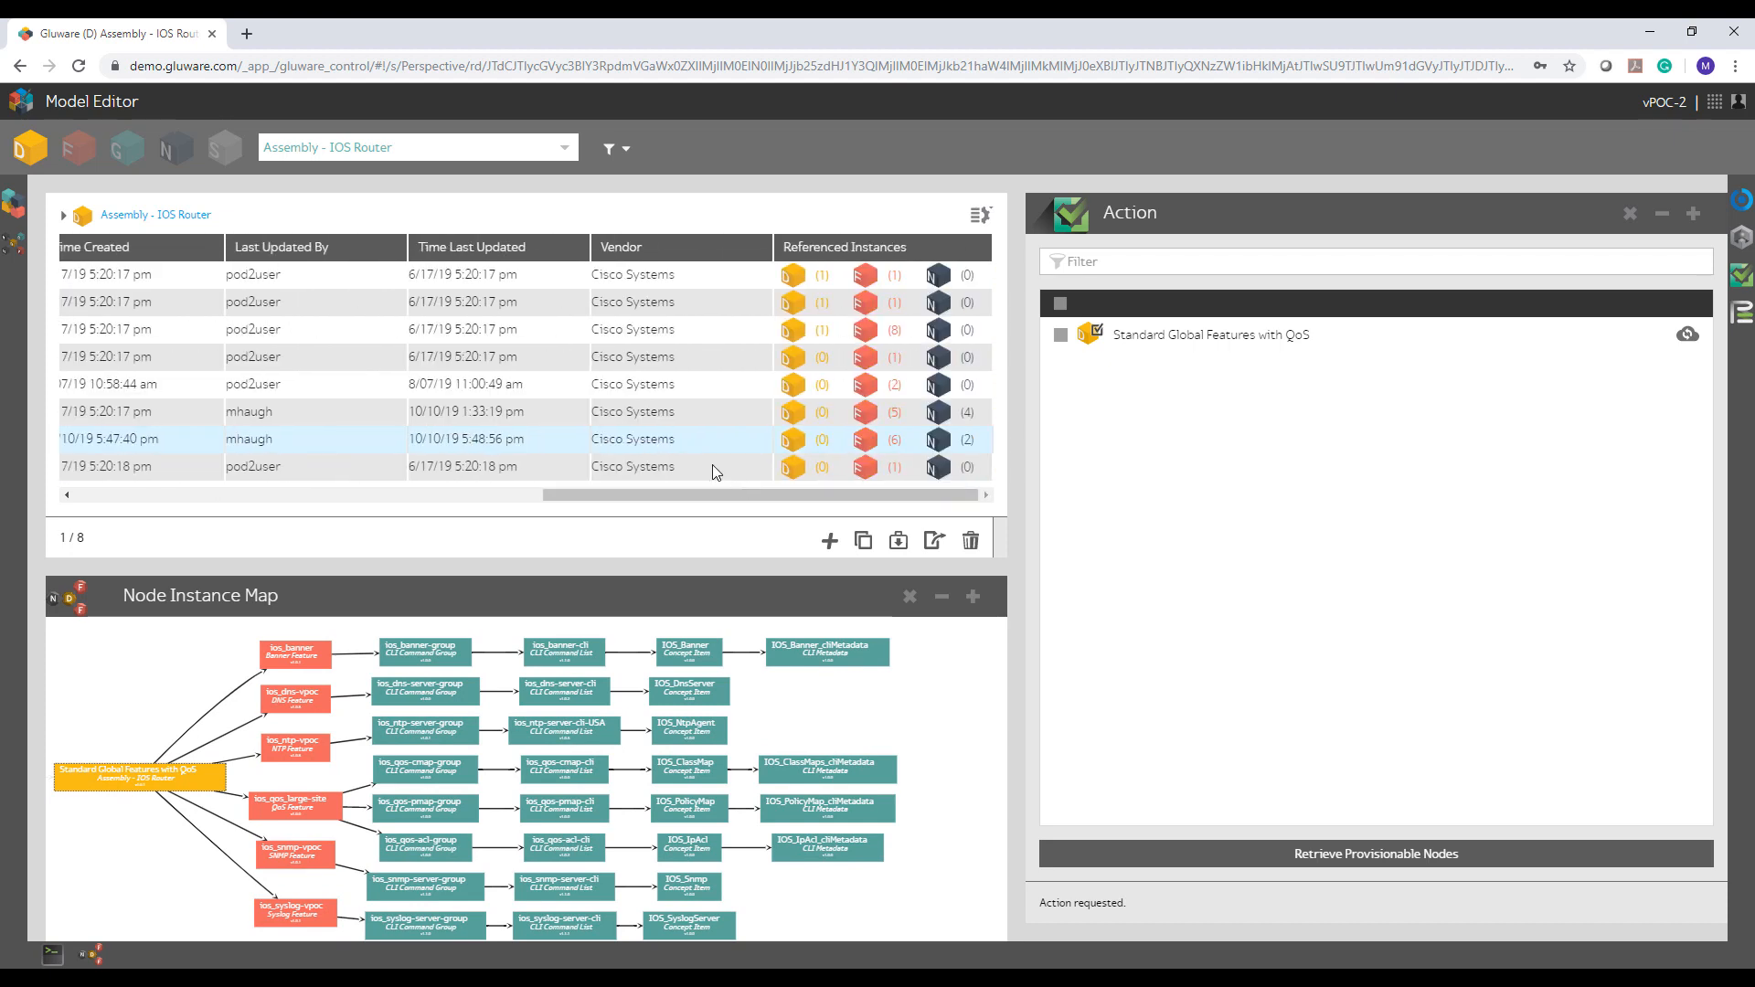
{"action": "left_click", "coordinate": [179, 153]}
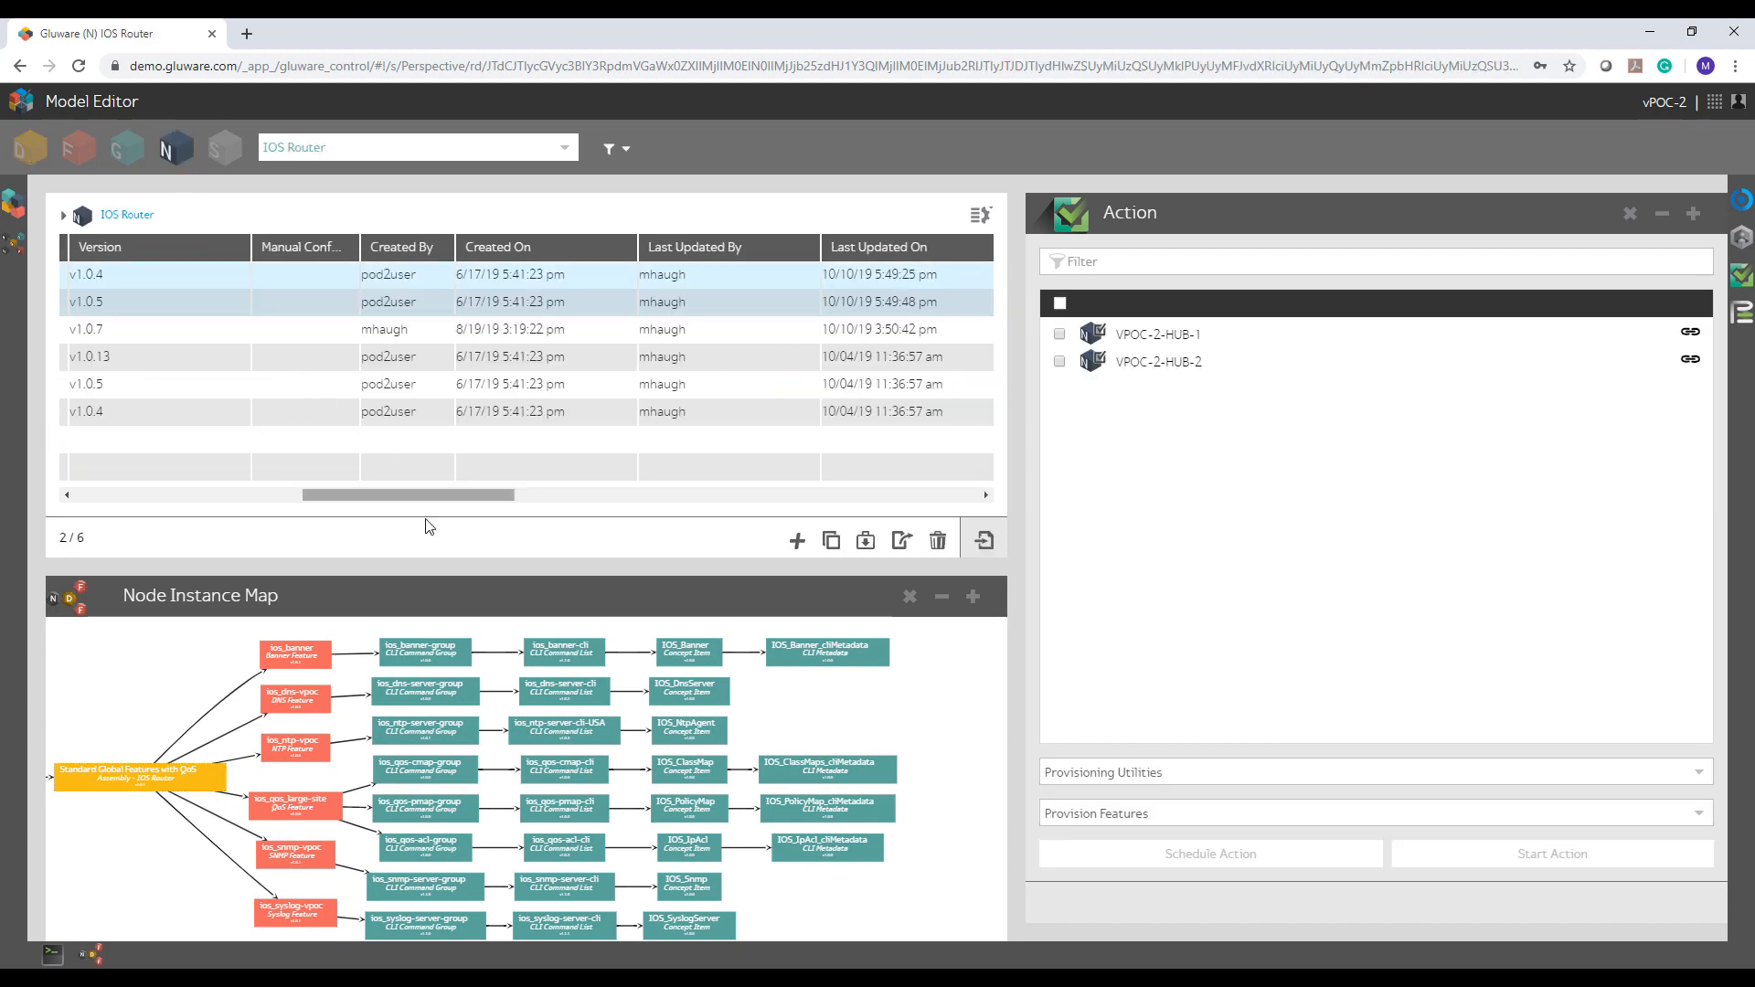
{"action": "left_click_drag", "start_coordinate": [441, 490], "coordinate": [922, 550]}
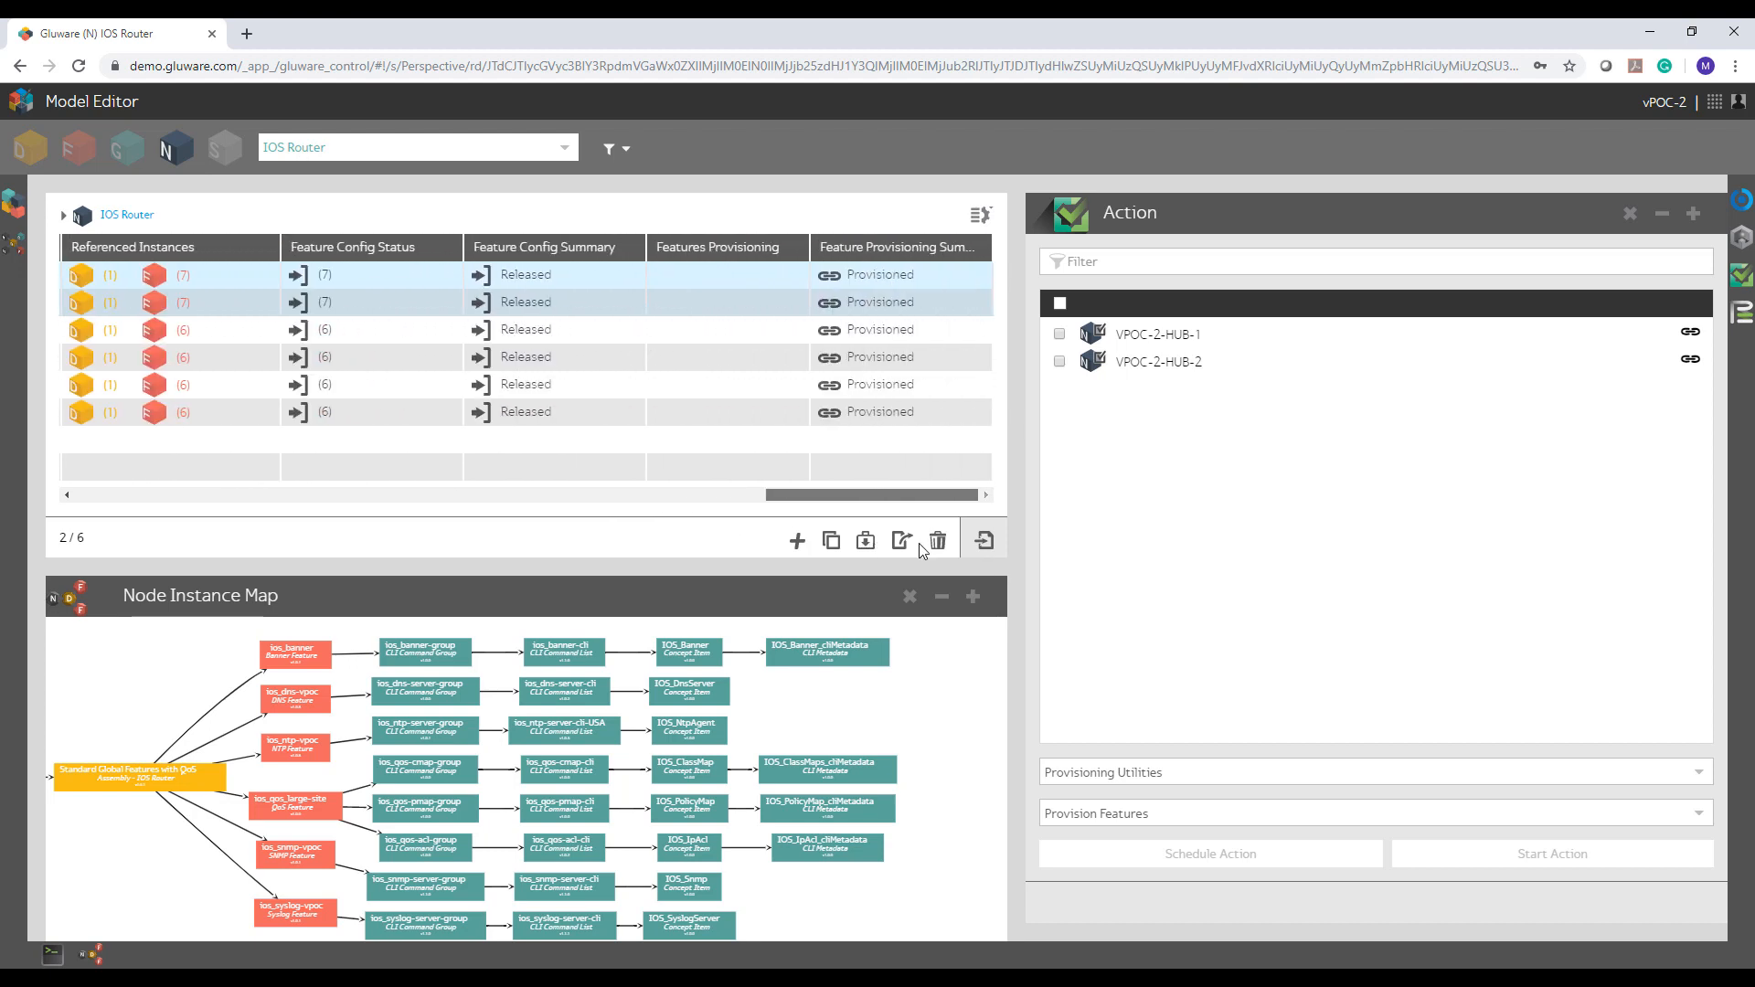